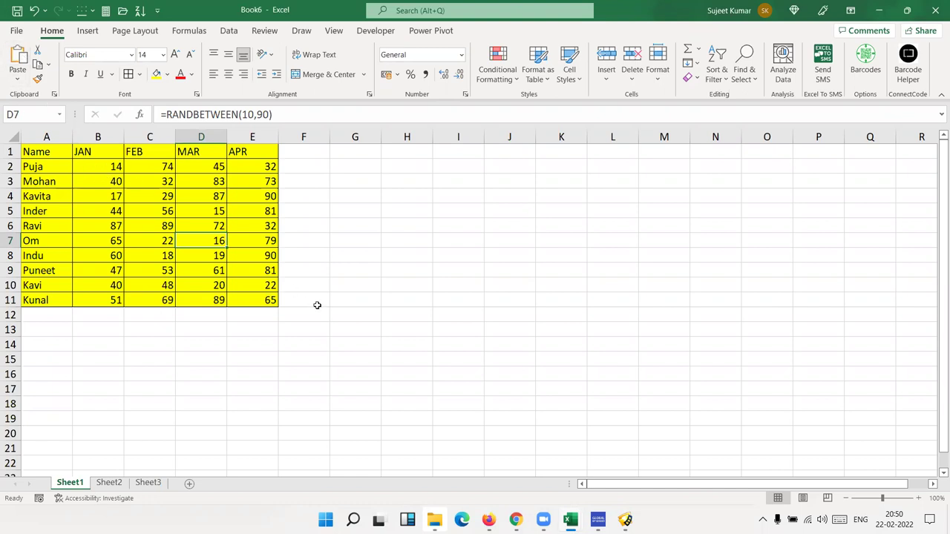
- Duplicate the A1:E11 Name/JAN–APR table at K1, then check the formula in B2
{"action": "left_click", "coordinate": [255, 300]}
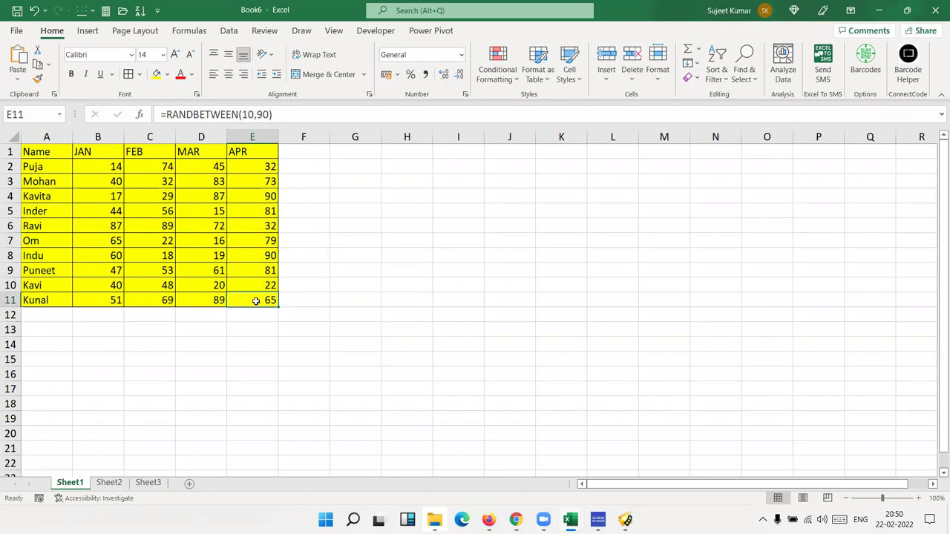
{"action": "left_click_drag", "start_coordinate": [255, 301], "coordinate": [52, 148]}
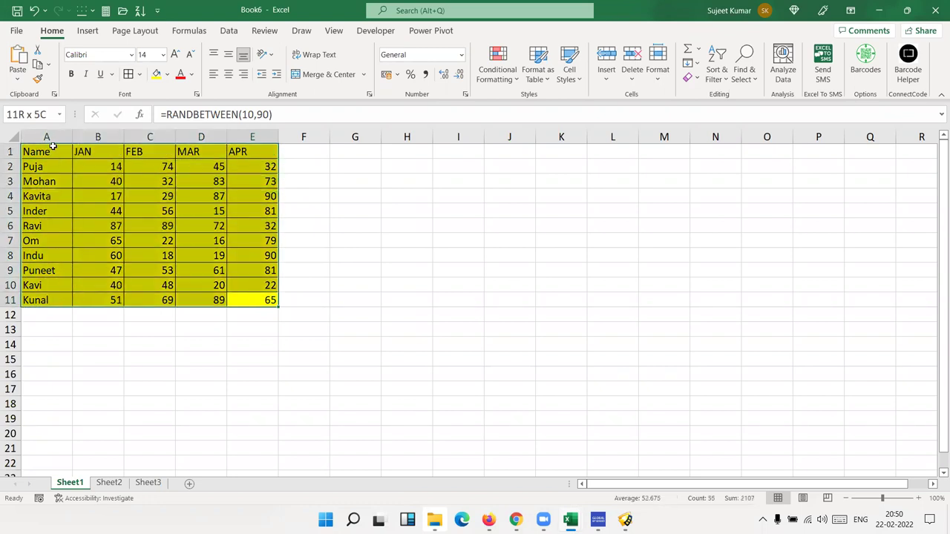
{"action": "key", "text": "ctrl+v"}
{"action": "key", "text": "Return"}
{"action": "key", "text": "ctrl+c"}
{"action": "left_click", "coordinate": [547, 156]}
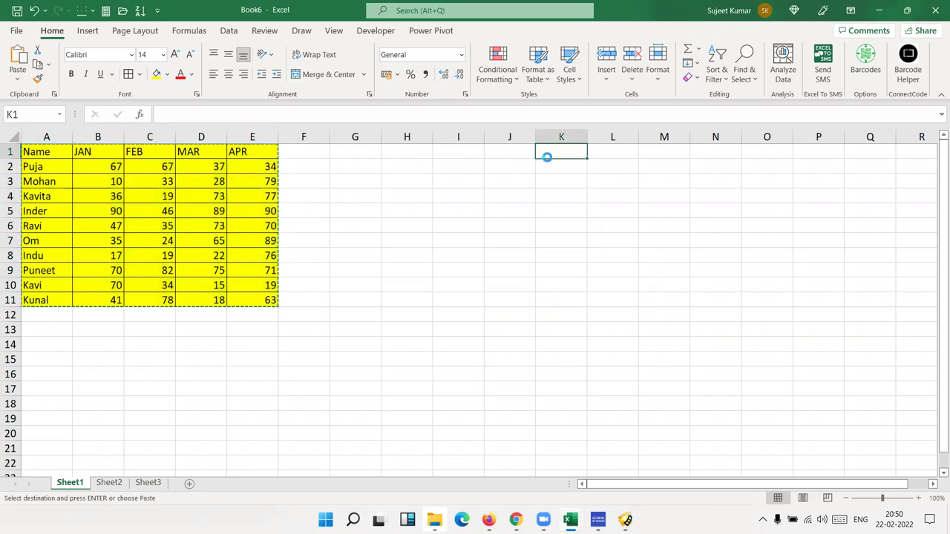
{"action": "key", "text": "ctrl+v"}
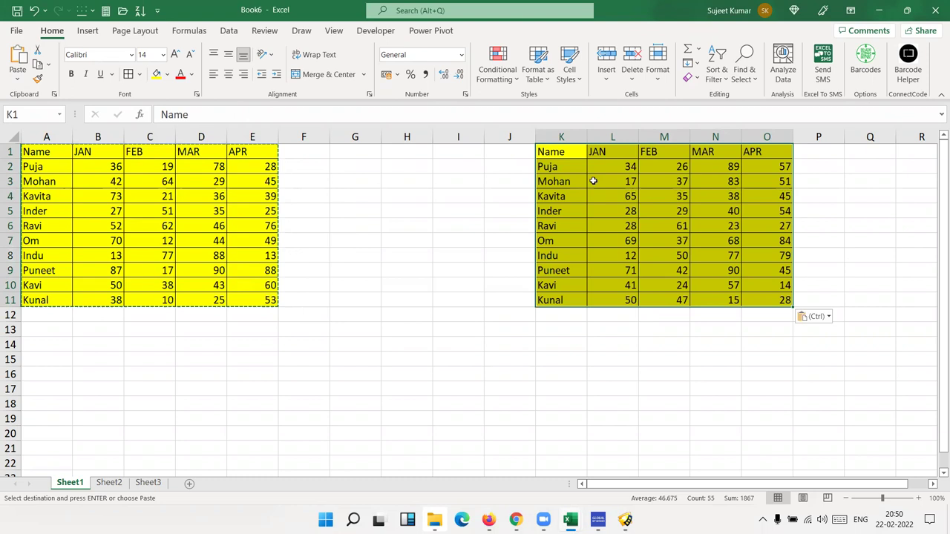
{"action": "left_click", "coordinate": [482, 201]}
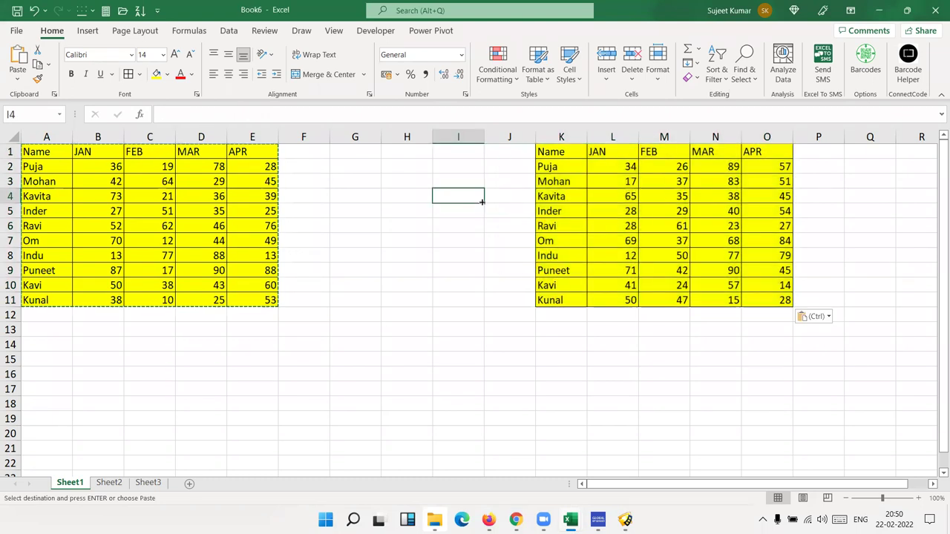
{"action": "left_click", "coordinate": [115, 167]}
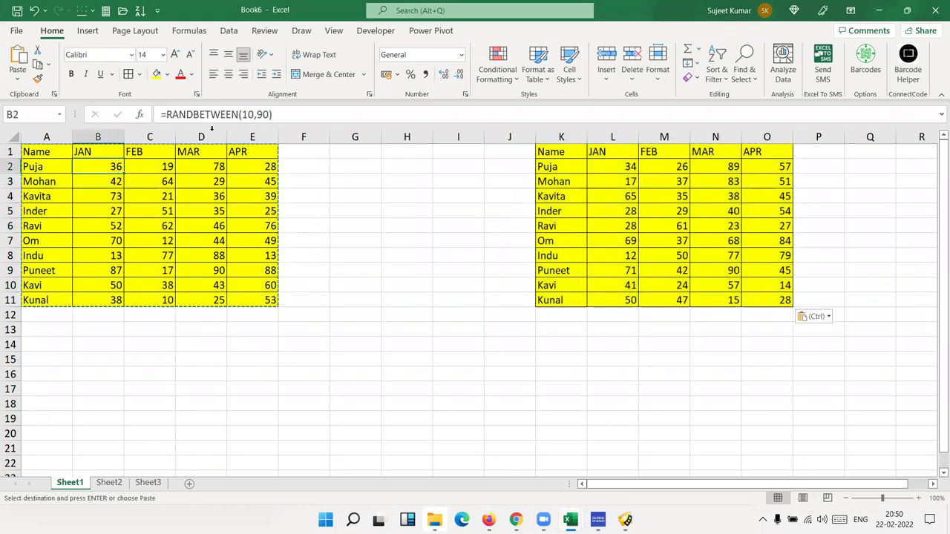
- Recalculate the RANDBETWEEN values by editing empty cells G5 and G7, then delete columns K–O
{"action": "left_click", "coordinate": [248, 115]}
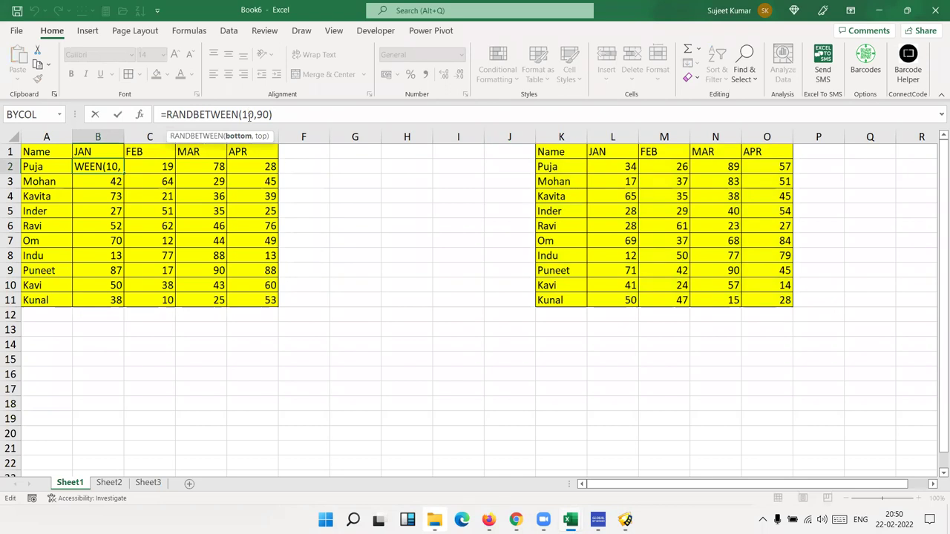
{"action": "key", "text": "Escape"}
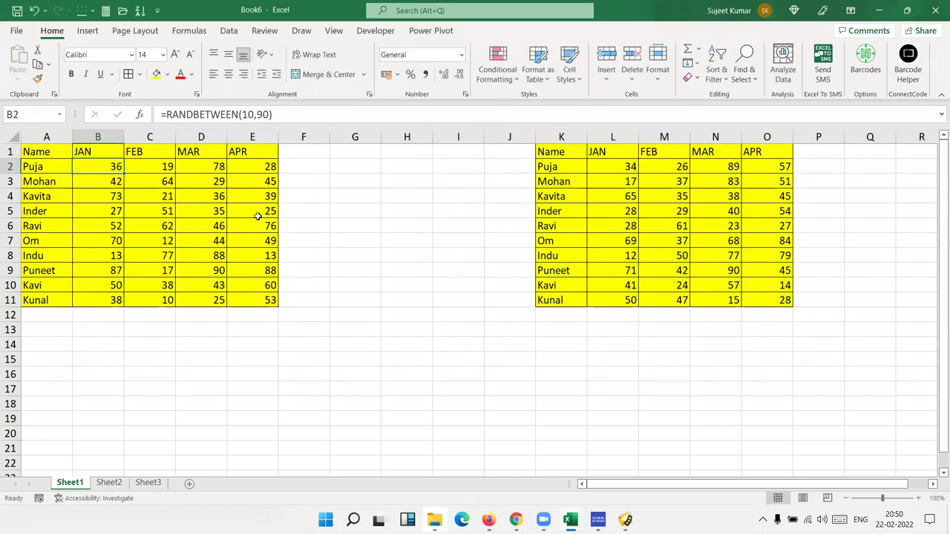
{"action": "left_click", "coordinate": [258, 216]}
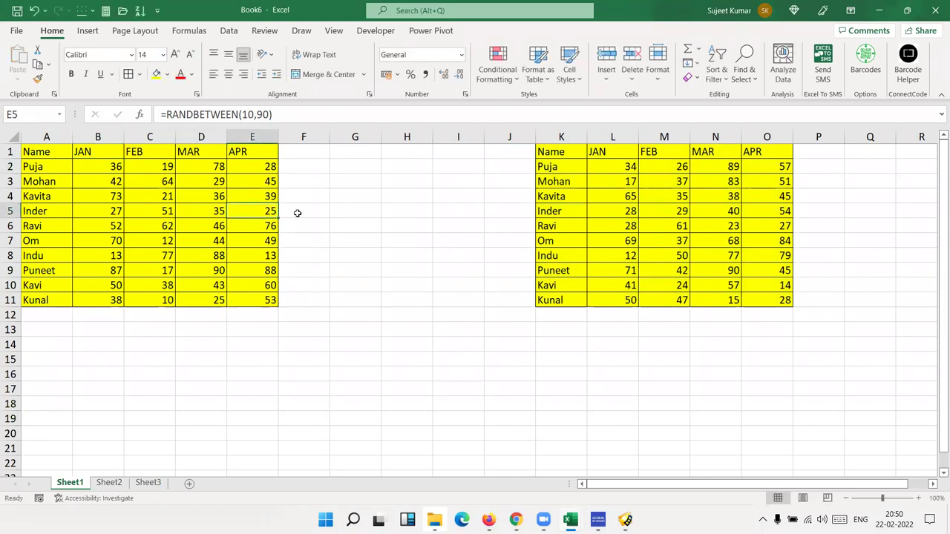
{"action": "double_click", "coordinate": [366, 211]}
{"action": "left_click", "coordinate": [371, 245]}
{"action": "left_click", "coordinate": [360, 254]}
{"action": "double_click", "coordinate": [362, 241]}
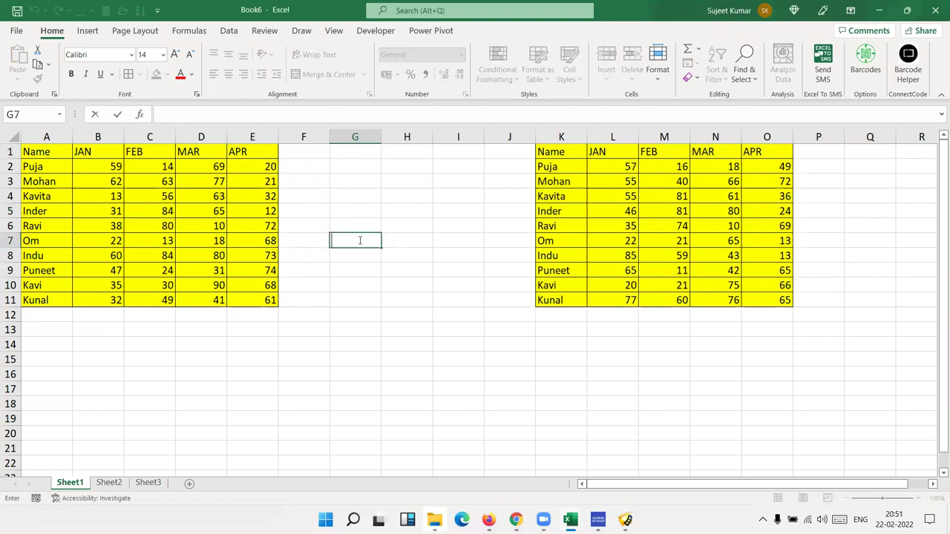
{"action": "key", "text": "Return"}
{"action": "left_click_drag", "start_coordinate": [568, 151], "coordinate": [780, 154]}
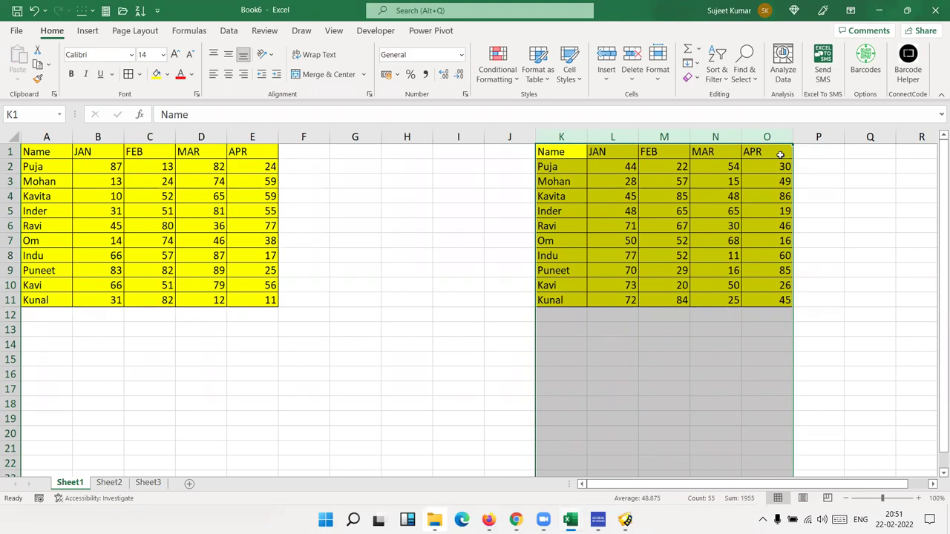
{"action": "key", "text": "ctrl+minus"}
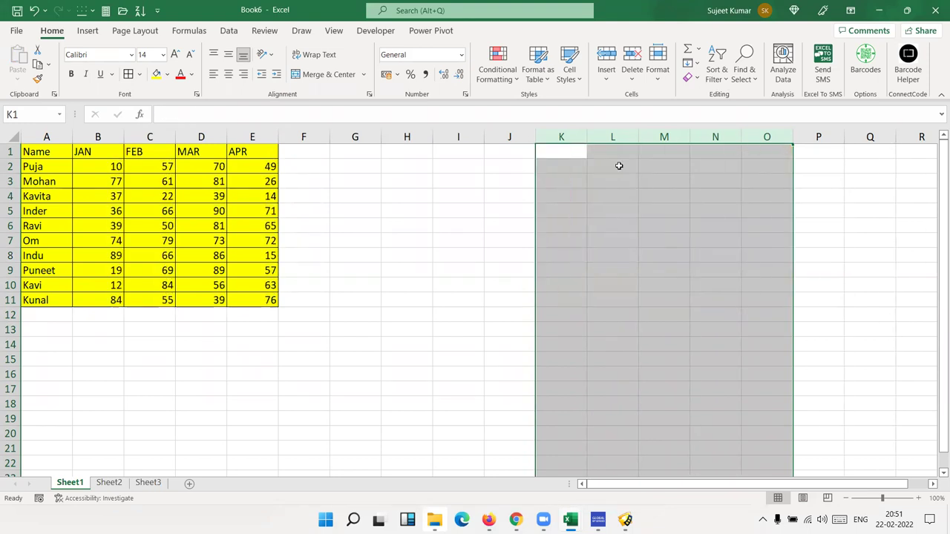
- Copy the original table A1:E11 for pasting at K1
{"action": "left_click", "coordinate": [429, 215]}
{"action": "left_click_drag", "start_coordinate": [269, 300], "coordinate": [33, 151]}
{"action": "key", "text": "ctrl+c"}
{"action": "right_click", "coordinate": [533, 164]}
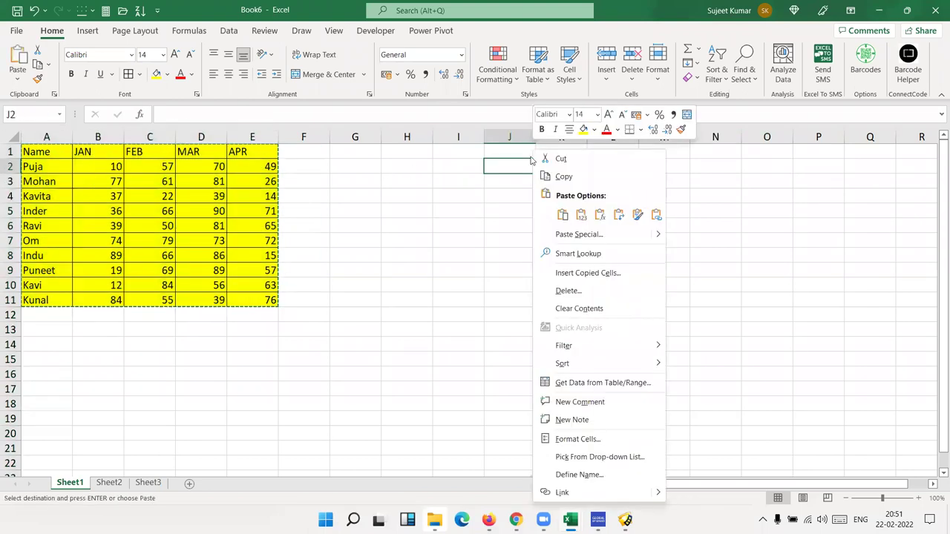
{"action": "key", "text": "Escape"}
{"action": "right_click", "coordinate": [562, 152]}
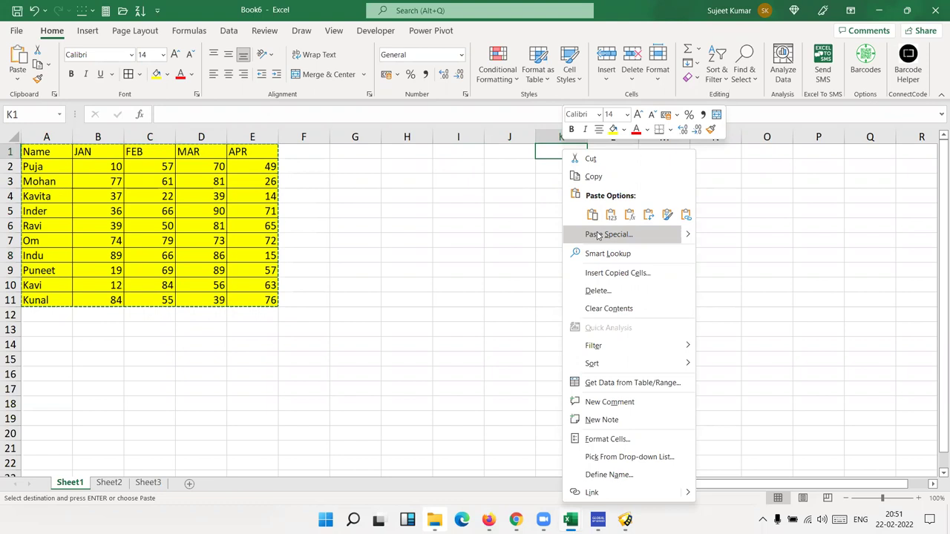
{"action": "key", "text": "Escape"}
- Paste everything at K1 through Paste Special, then undo that paste
{"action": "left_click", "coordinate": [19, 80]}
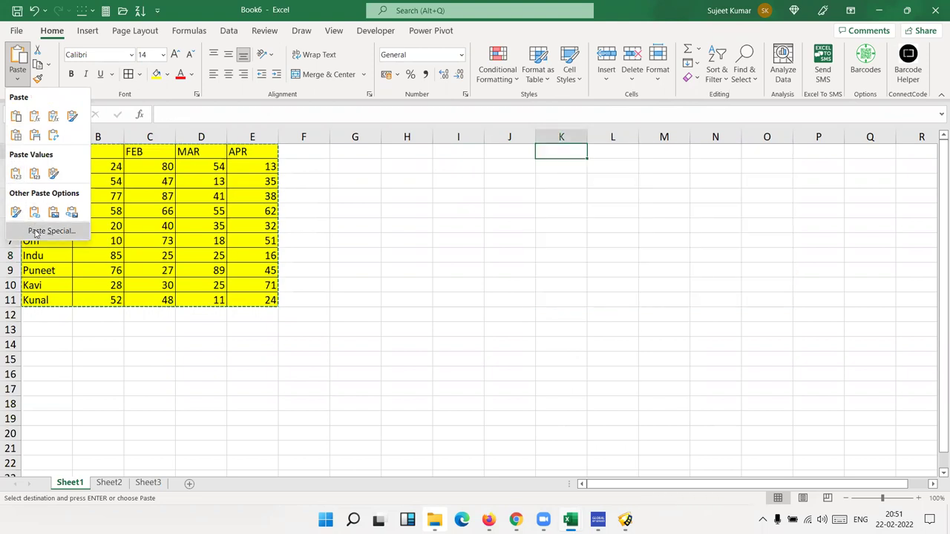
{"action": "left_click", "coordinate": [34, 233]}
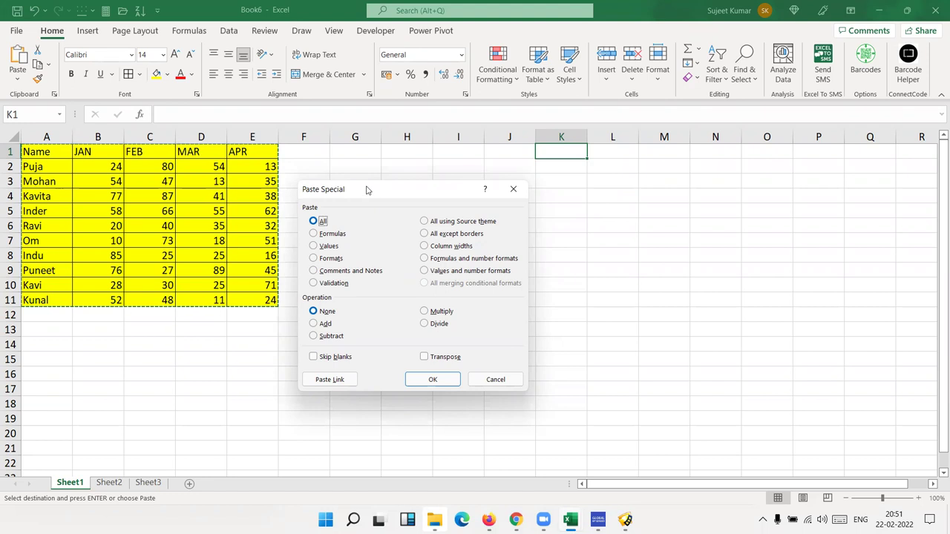
{"action": "left_click_drag", "start_coordinate": [365, 188], "coordinate": [355, 174]}
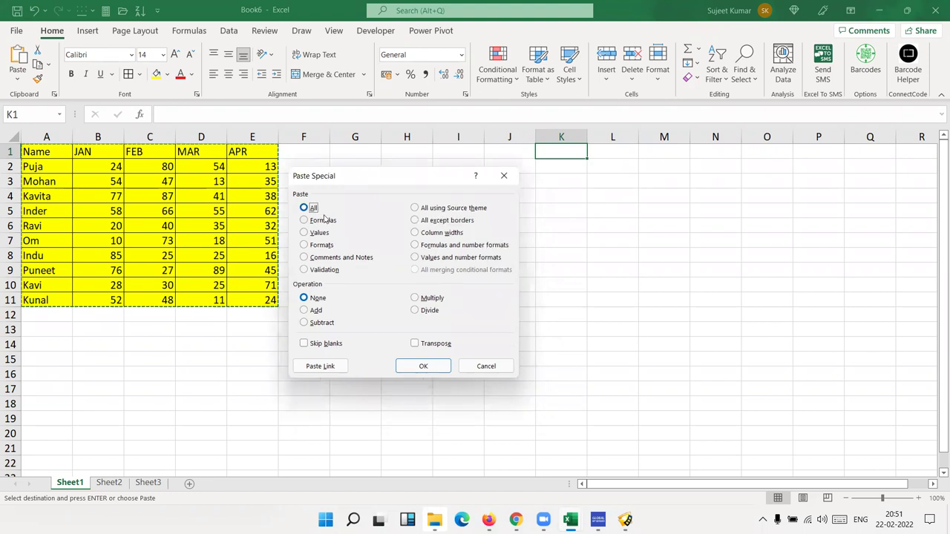
{"action": "left_click", "coordinate": [422, 366]}
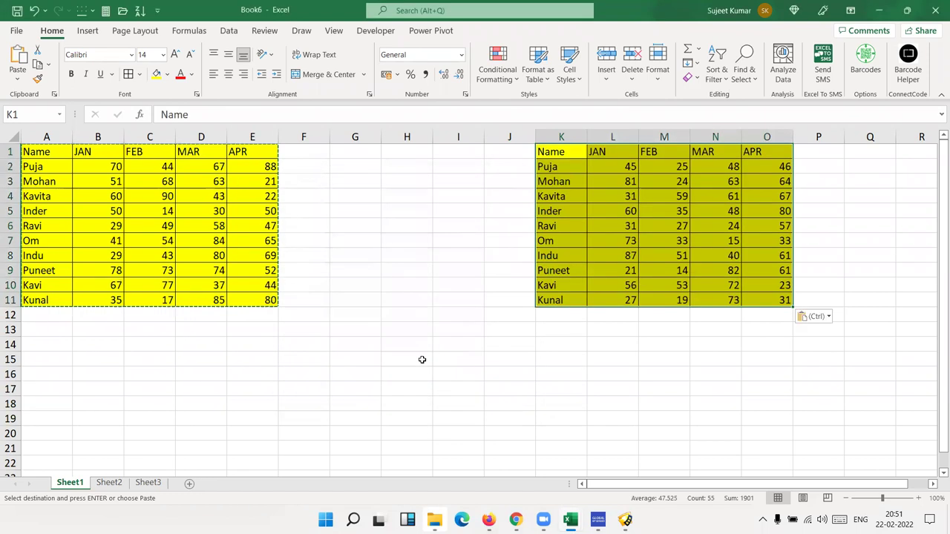
{"action": "key", "text": "ctrl+z"}
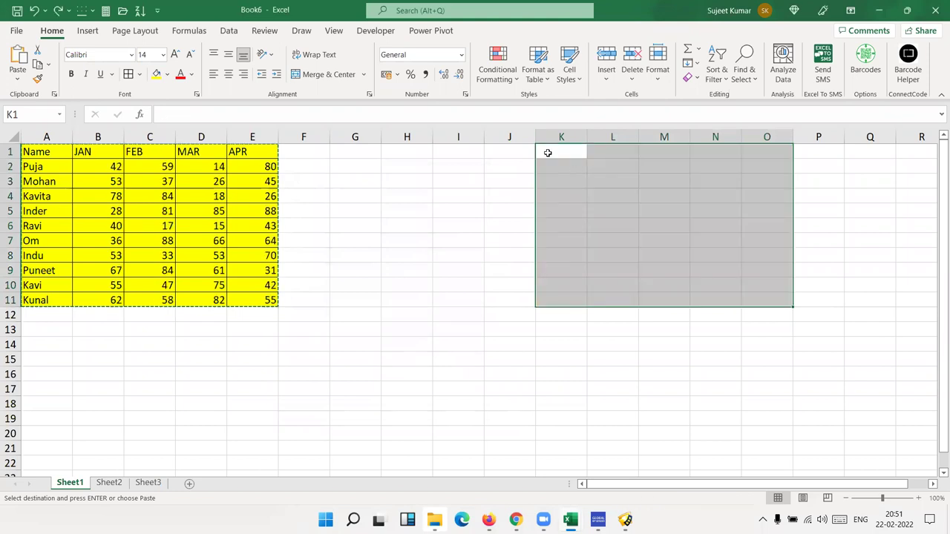
- Paste only the table's formulas at K1 and inspect the copied cells L8, K7, K1 and K3
{"action": "right_click", "coordinate": [548, 152]}
{"action": "left_click", "coordinate": [583, 236]}
{"action": "left_click", "coordinate": [499, 175]}
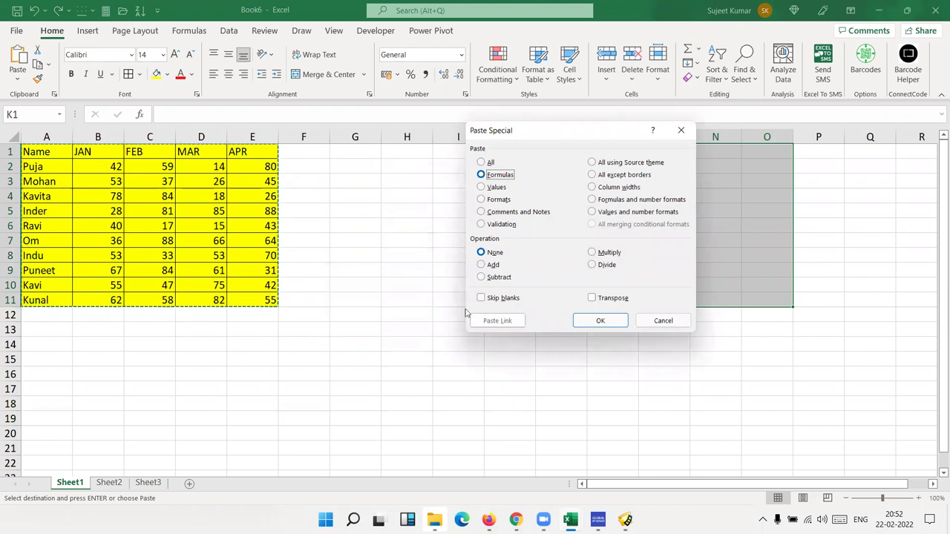
{"action": "left_click", "coordinate": [585, 327]}
{"action": "left_click", "coordinate": [636, 257]}
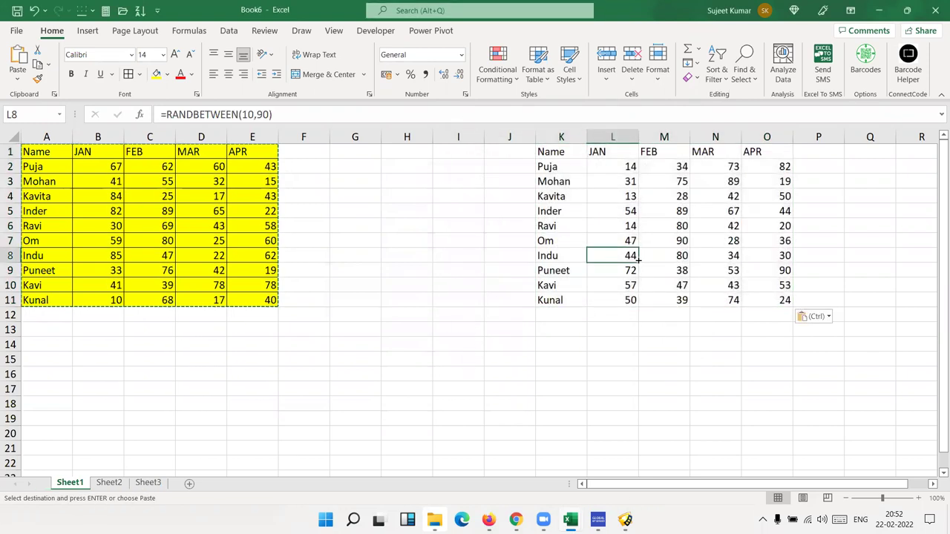
{"action": "left_click", "coordinate": [558, 235]}
{"action": "left_click", "coordinate": [540, 150]}
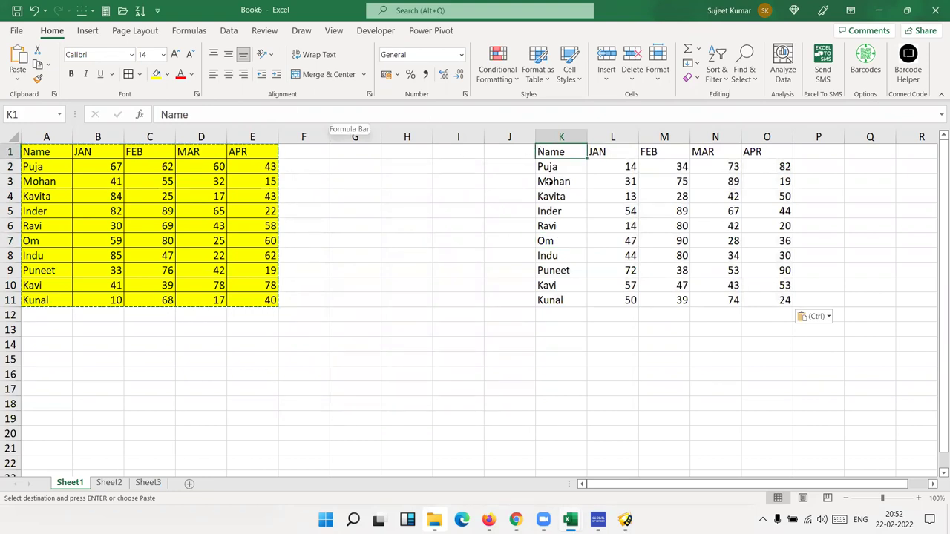
{"action": "left_click", "coordinate": [549, 182]}
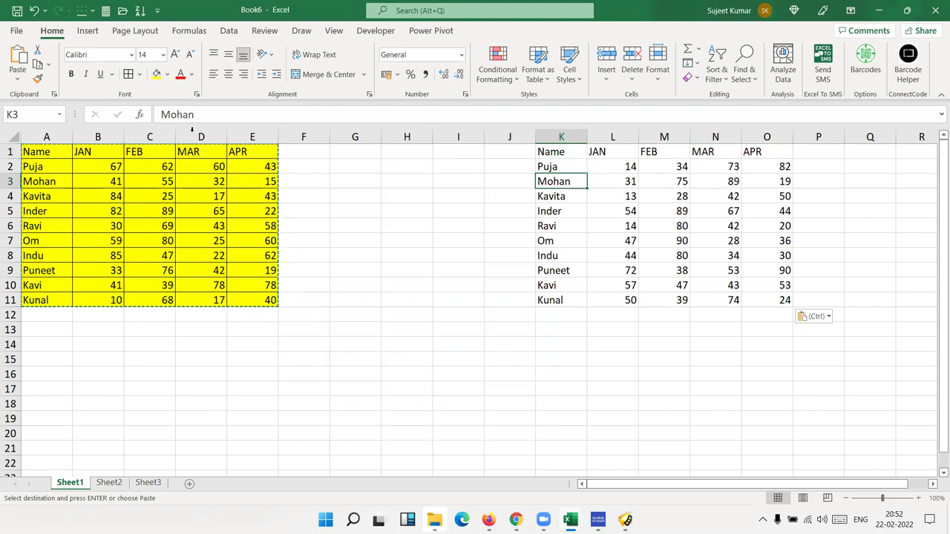
- Compare the original headers A1, C1, E1 and C4's formula against the formula-only copy
{"action": "left_click", "coordinate": [39, 151]}
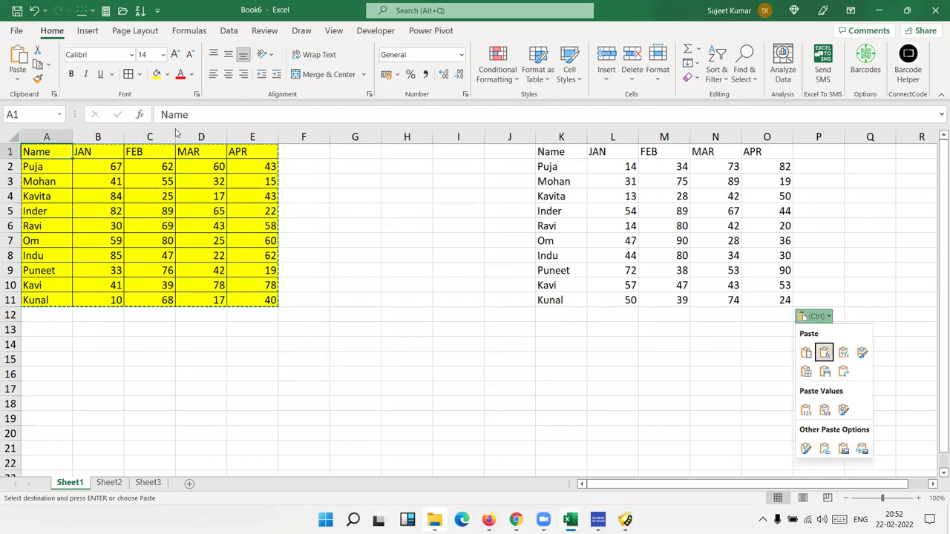
{"action": "left_click", "coordinate": [171, 152]}
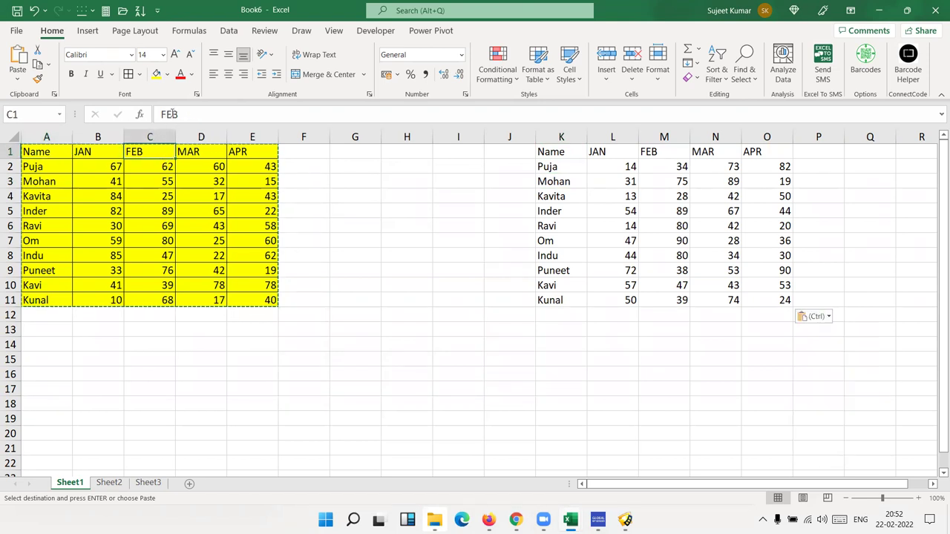
{"action": "left_click", "coordinate": [243, 151]}
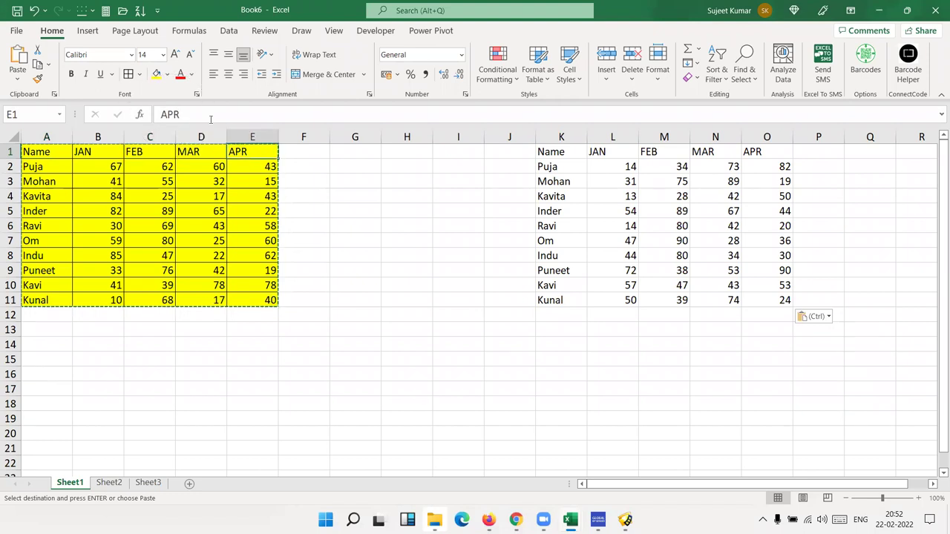
{"action": "key", "text": "ctrl"}
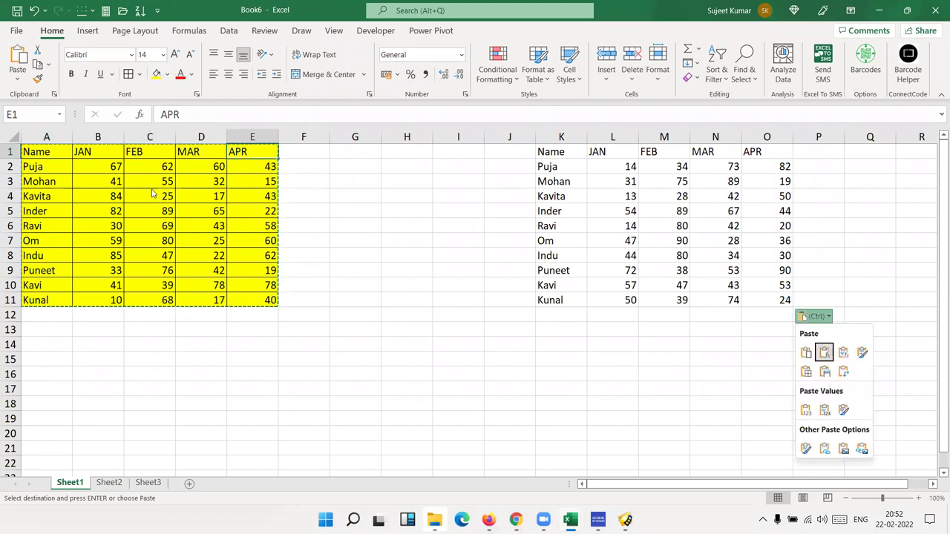
{"action": "key", "text": "ctrl"}
{"action": "left_click", "coordinate": [158, 196]}
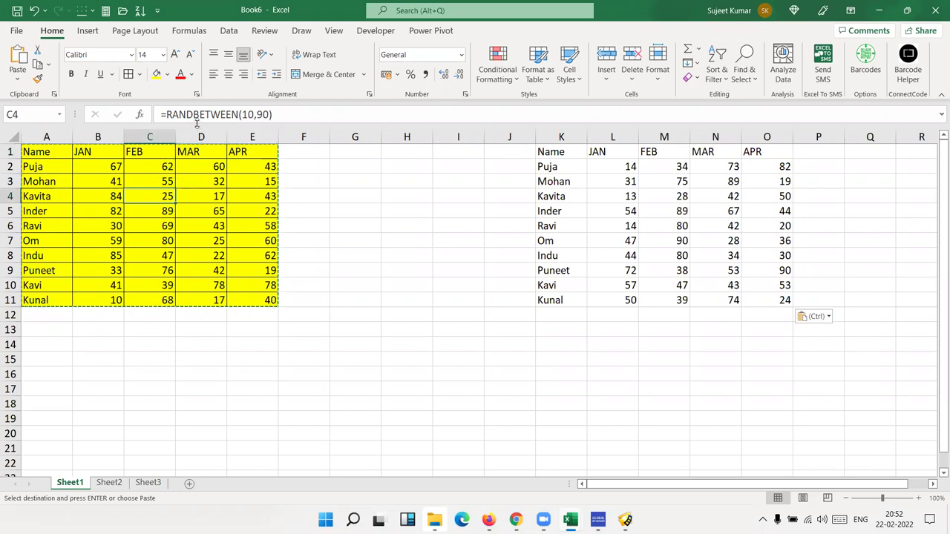
{"action": "key", "text": "ctrl"}
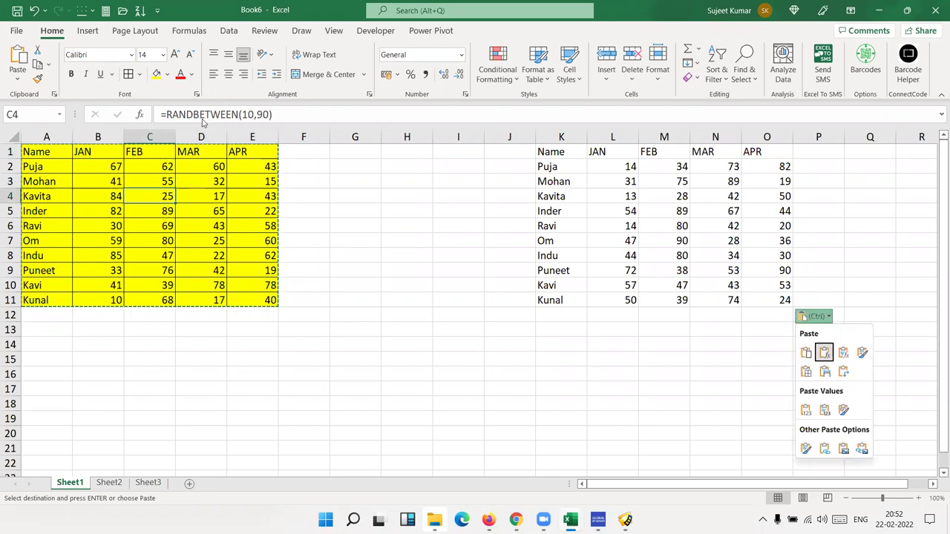
{"action": "key", "text": "ctrl"}
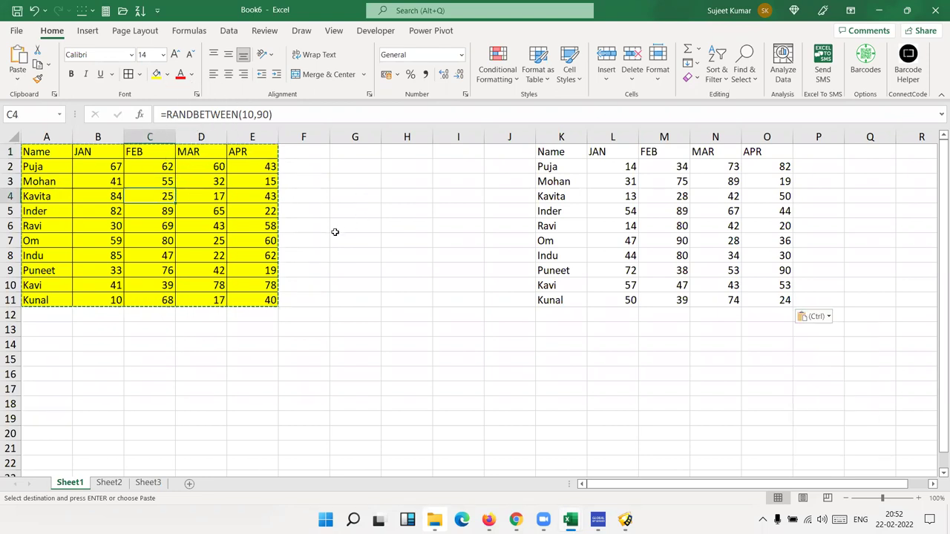
{"action": "left_click", "coordinate": [335, 233]}
{"action": "left_click", "coordinate": [543, 340]}
- Paste the table as values only at K14 and confirm L16 holds a plain number
{"action": "right_click", "coordinate": [547, 341]}
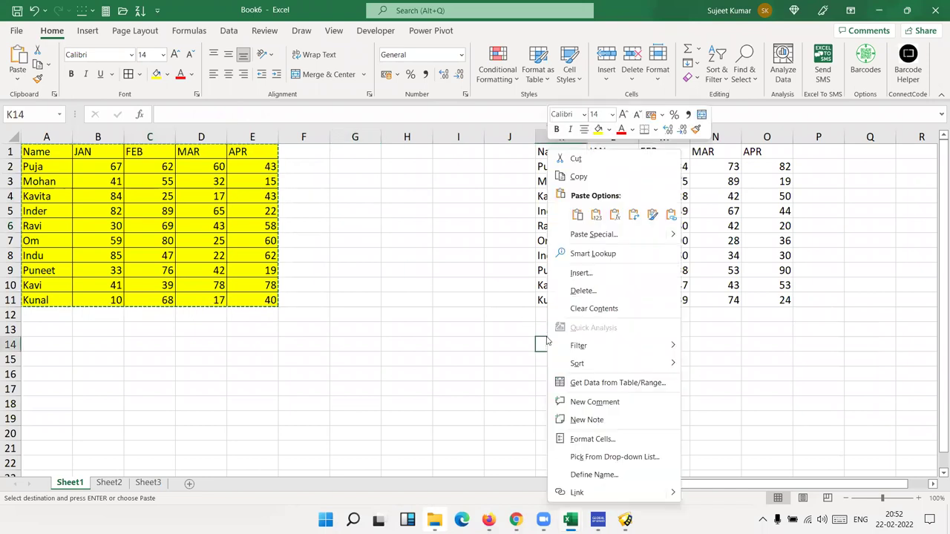
{"action": "left_click", "coordinate": [591, 235]}
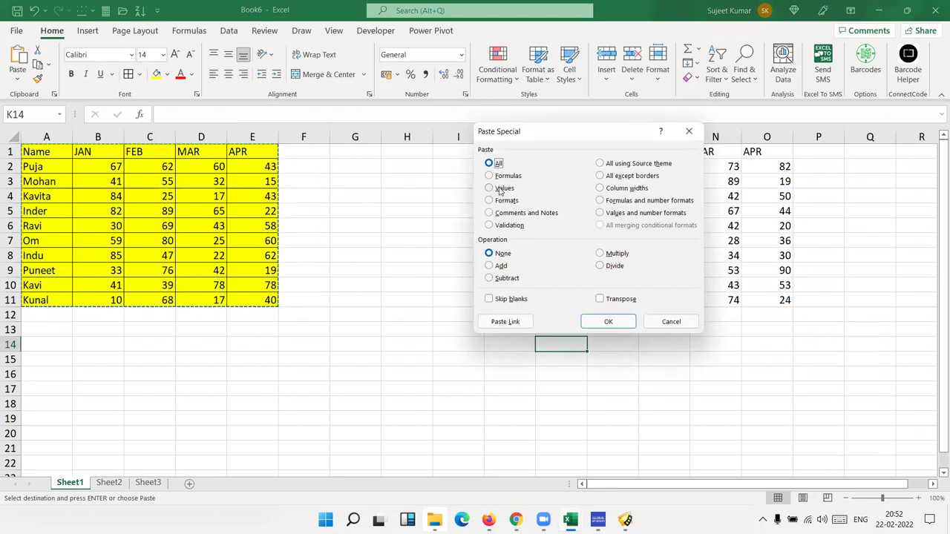
{"action": "left_click", "coordinate": [500, 189]}
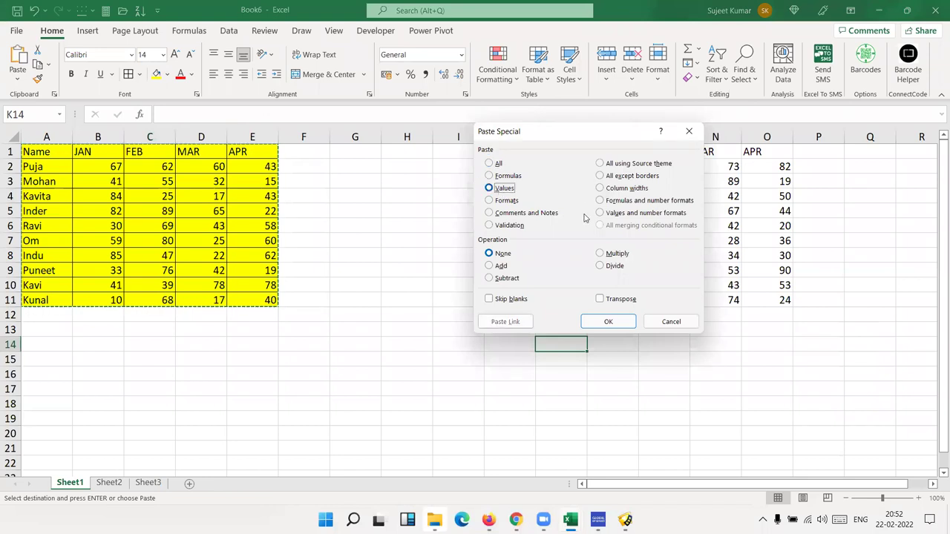
{"action": "left_click", "coordinate": [608, 324]}
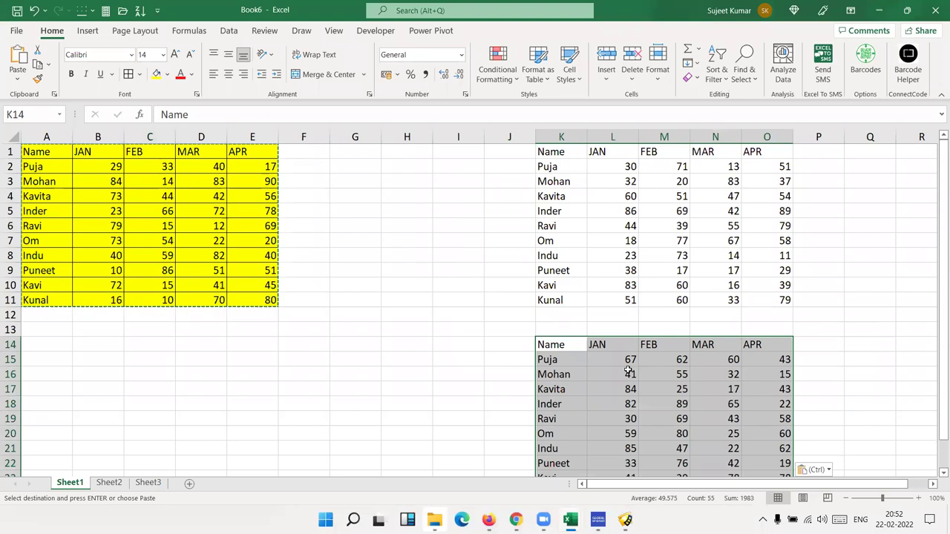
{"action": "left_click", "coordinate": [628, 371]}
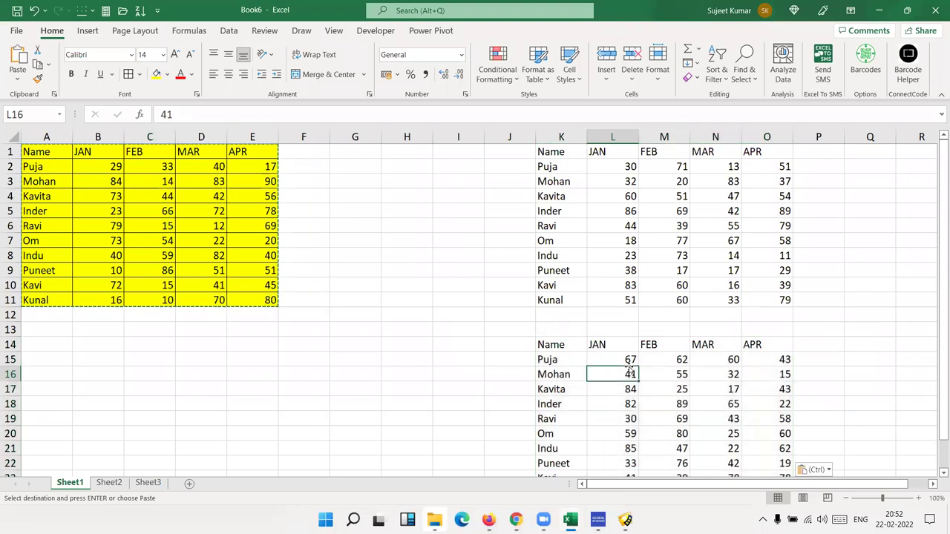
{"action": "scroll", "coordinate": [629, 369], "scroll_direction": "down", "scroll_amount": 3}
{"action": "scroll", "coordinate": [628, 365], "scroll_direction": "up", "scroll_amount": 3}
{"action": "scroll", "coordinate": [679, 368], "scroll_direction": "down", "scroll_amount": 3}
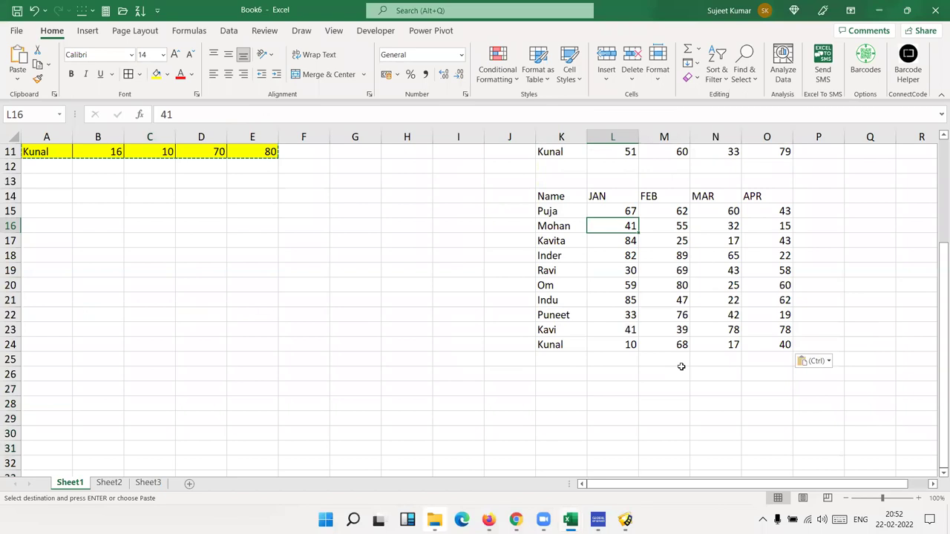
{"action": "scroll", "coordinate": [681, 365], "scroll_direction": "up", "scroll_amount": 3}
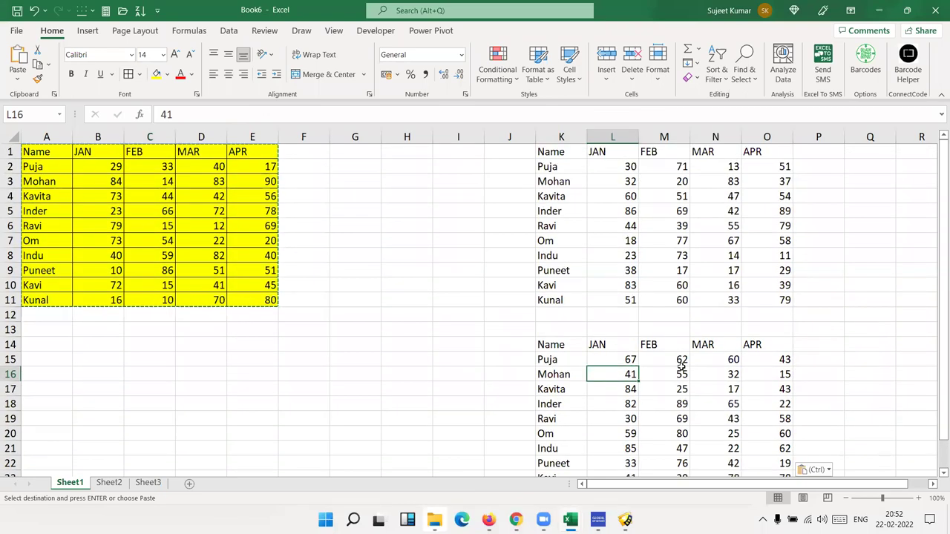
{"action": "mouse_move", "coordinate": [568, 345]}
{"action": "left_mouse_down"}
{"action": "mouse_move", "coordinate": [772, 463]}
{"action": "mouse_move", "coordinate": [754, 434]}
{"action": "left_mouse_up"}
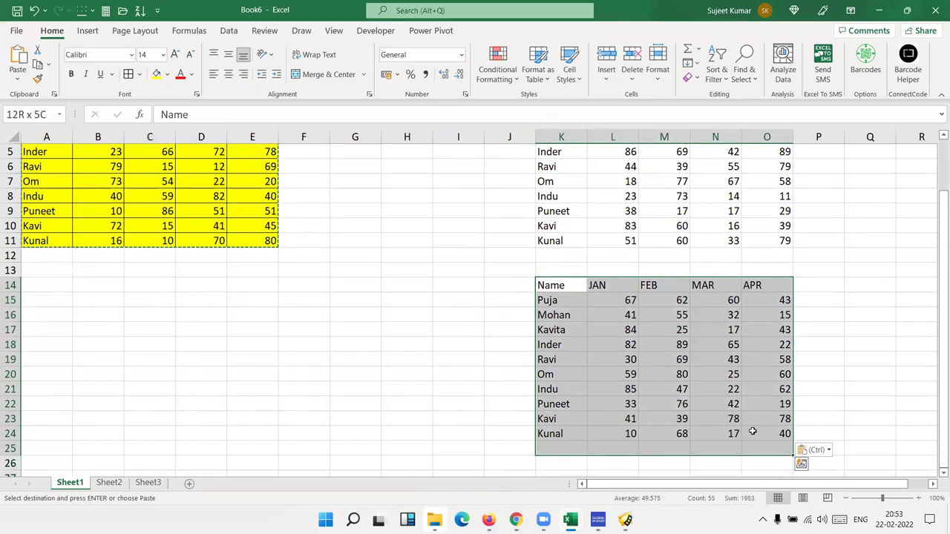
- Clear the lower copy at K14:O24 and select the monthly numbers L2:O11
{"action": "key", "text": "Delete"}
{"action": "key", "text": "Up"}
{"action": "key", "text": "Up"}
{"action": "key", "text": "Up"}
{"action": "key", "text": "ctrl+Up"}
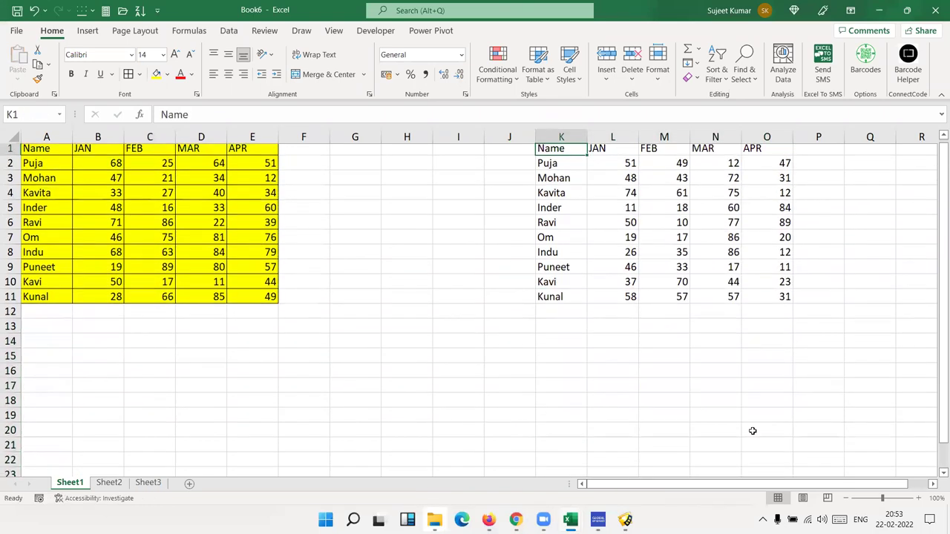
{"action": "key", "text": "Right"}
{"action": "key", "text": "Right"}
{"action": "key", "text": "Down"}
{"action": "key", "text": "Down"}
{"action": "key", "text": "Down"}
{"action": "key", "text": "Right"}
{"action": "key", "text": "Right"}
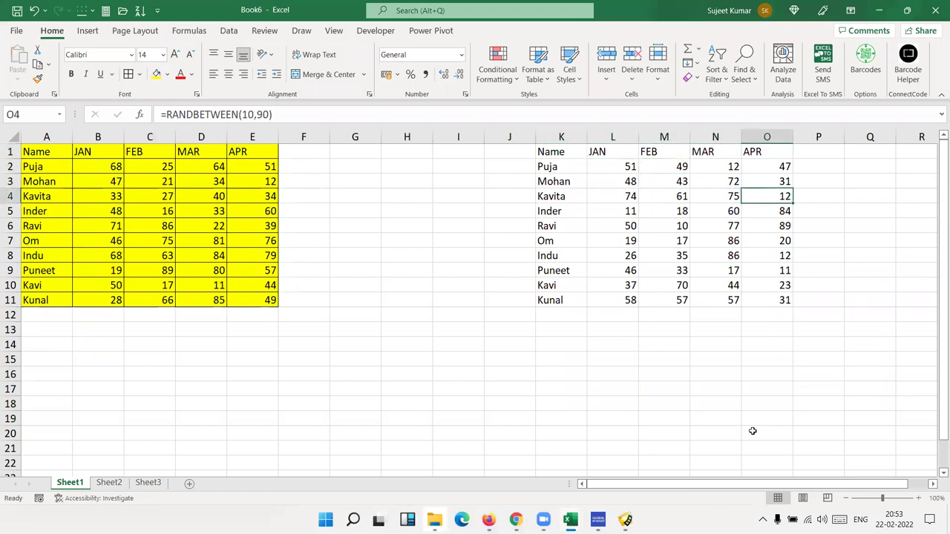
{"action": "key", "text": "Up"}
{"action": "key", "text": "Up"}
{"action": "key", "text": "Up"}
{"action": "key", "text": "Left"}
{"action": "key", "text": "Left"}
{"action": "key", "text": "Left"}
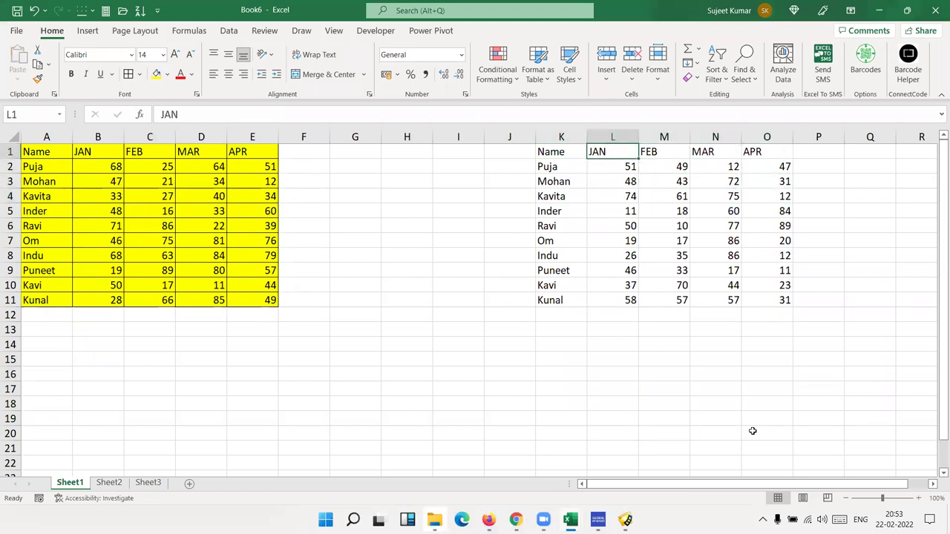
{"action": "key", "text": "Down"}
{"action": "key", "text": "shift+Right"}
{"action": "key", "text": "shift+Right"}
{"action": "key", "text": "shift+Right"}
{"action": "key", "text": "ctrl+shift+Down"}
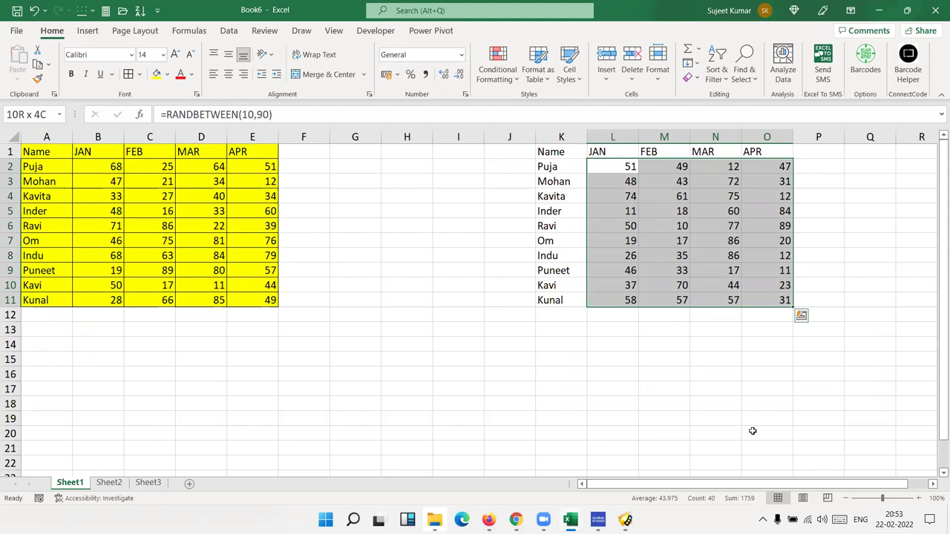
- Replace the RANDBETWEEN formulas in L2:O11 with their current values via Paste Special Values
{"action": "key", "text": "ctrl+c"}
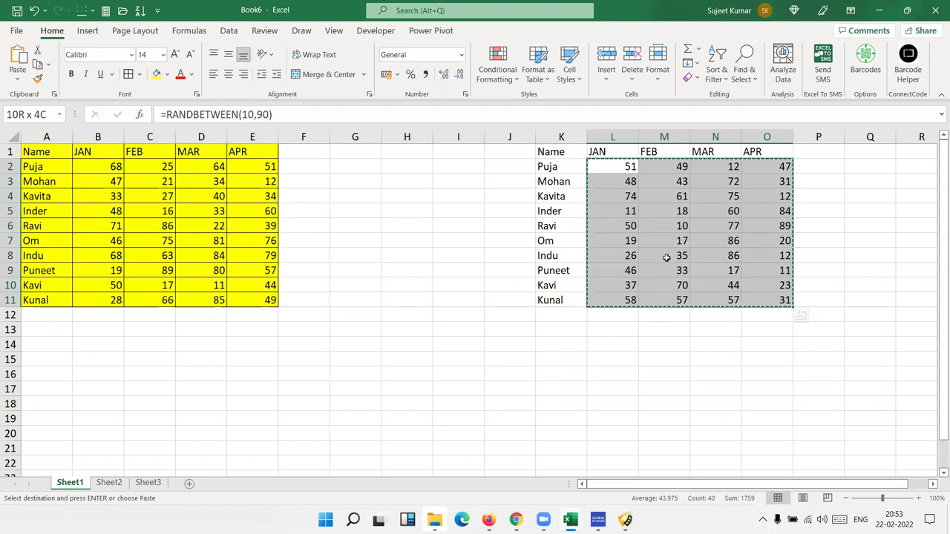
{"action": "right_click", "coordinate": [671, 280]}
{"action": "left_click", "coordinate": [708, 236]}
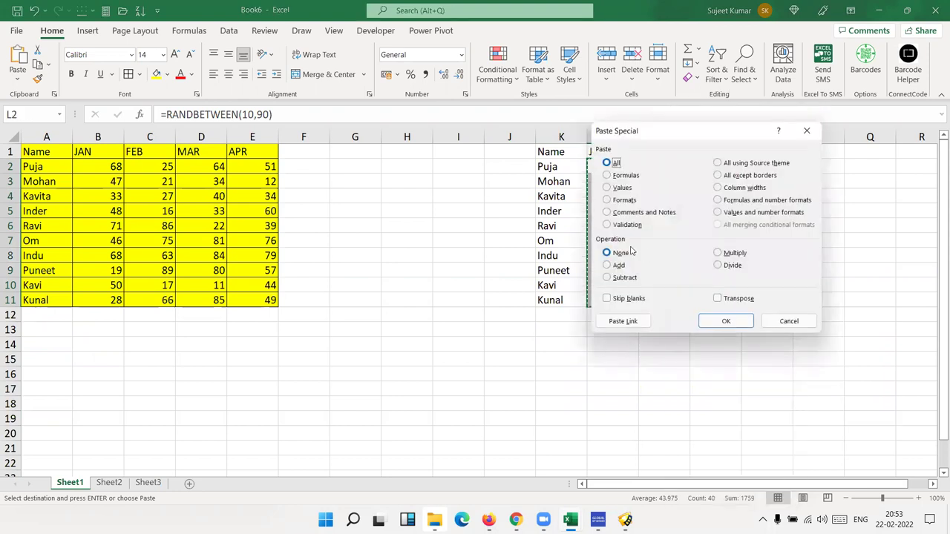
{"action": "left_click", "coordinate": [628, 189]}
{"action": "left_click_drag", "start_coordinate": [658, 137], "coordinate": [340, 123]}
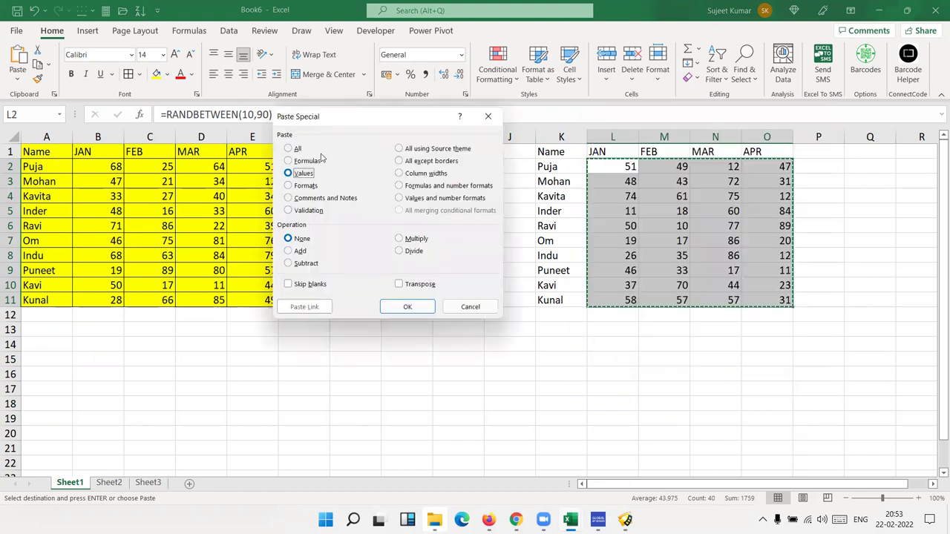
{"action": "left_click", "coordinate": [407, 308]}
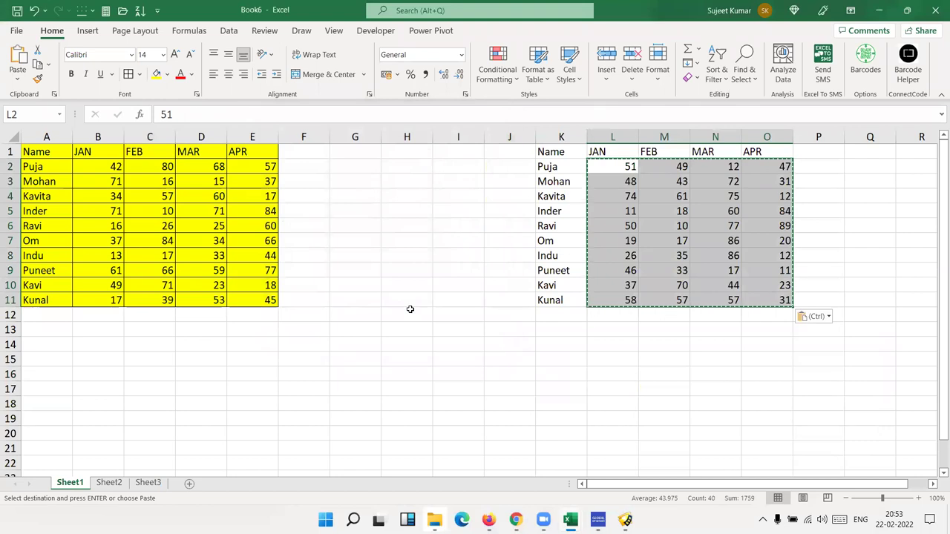
- Check that cells like O4, M7 and L8 now hold plain numbers
{"action": "left_click", "coordinate": [699, 235]}
{"action": "left_click", "coordinate": [764, 211]}
{"action": "left_click", "coordinate": [768, 192]}
{"action": "left_click", "coordinate": [693, 181]}
{"action": "left_click_drag", "start_coordinate": [671, 197], "coordinate": [670, 225]}
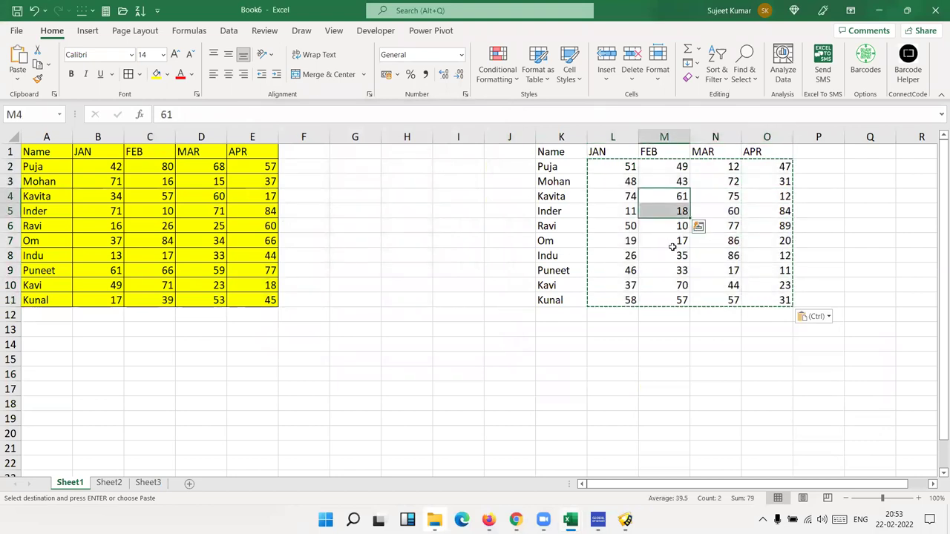
{"action": "left_click", "coordinate": [670, 241]}
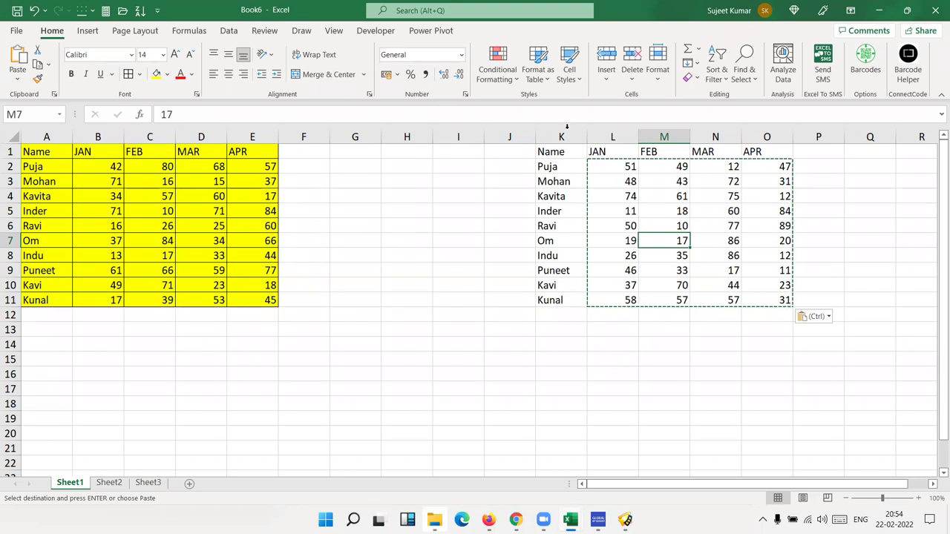
{"action": "left_click", "coordinate": [594, 256]}
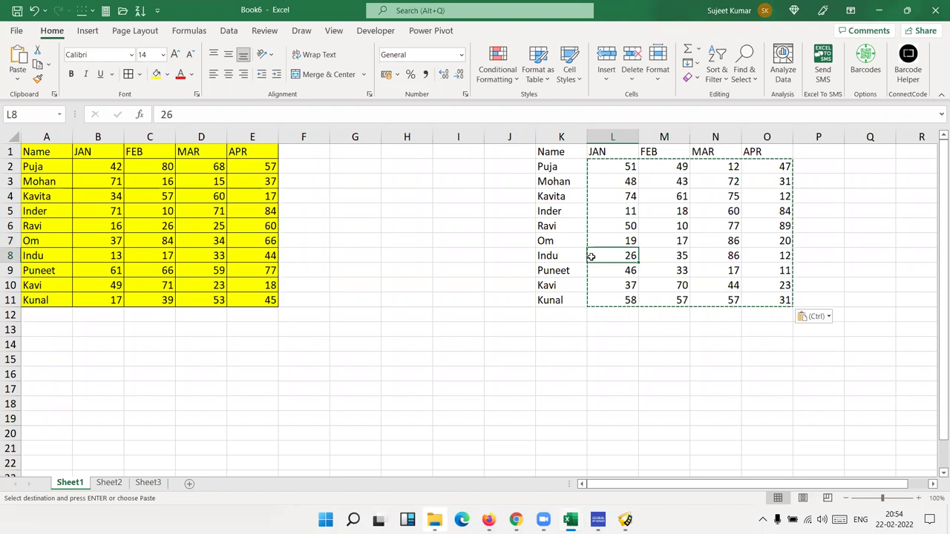
{"action": "left_click_drag", "start_coordinate": [557, 138], "coordinate": [787, 169]}
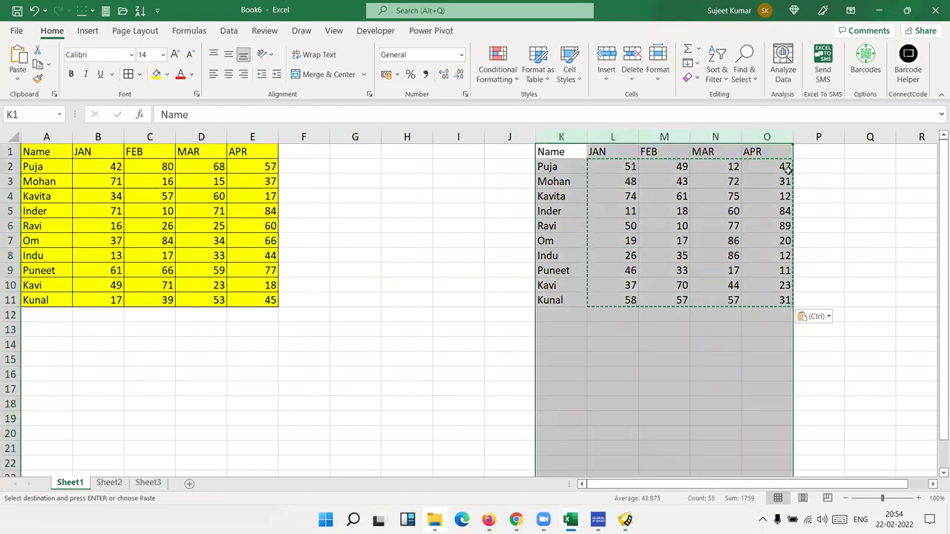
- Clear columns K–O and copy the yellow table A1:E11
{"action": "key", "text": "Escape"}
{"action": "key", "text": "Delete"}
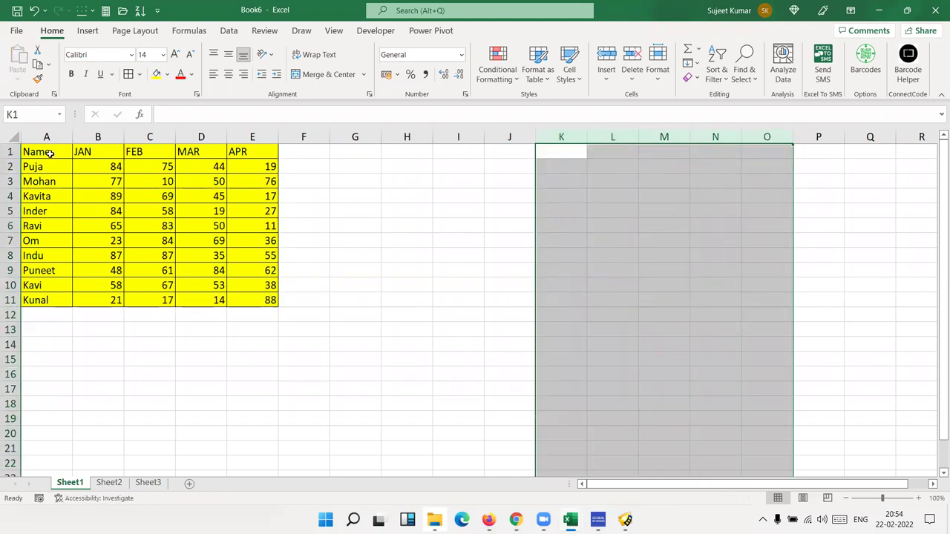
{"action": "left_click_drag", "start_coordinate": [49, 153], "coordinate": [267, 315]}
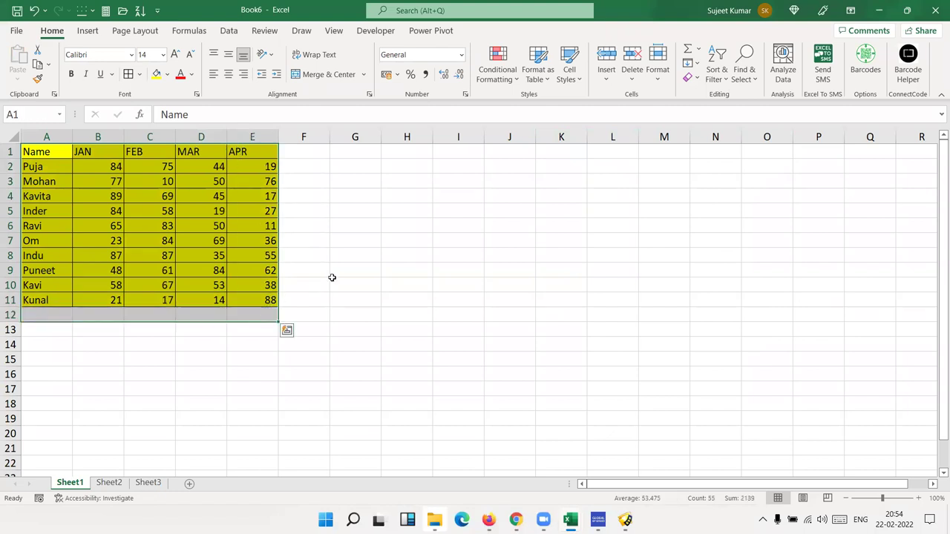
{"action": "key", "text": "shift+Up"}
{"action": "key", "text": "ctrl+c"}
- Paste only the table's formatting at H3, then undo it
{"action": "left_click", "coordinate": [407, 178]}
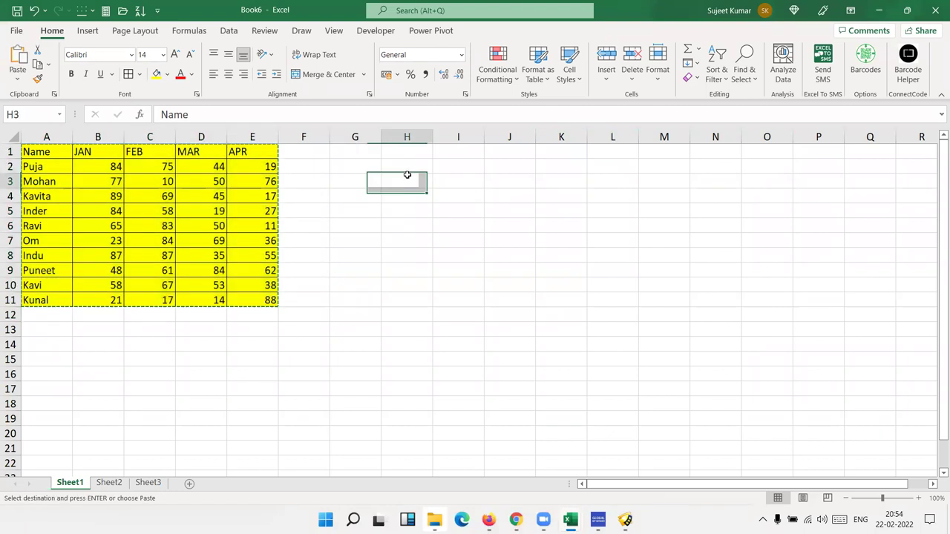
{"action": "right_click", "coordinate": [407, 174]}
{"action": "left_click", "coordinate": [447, 230]}
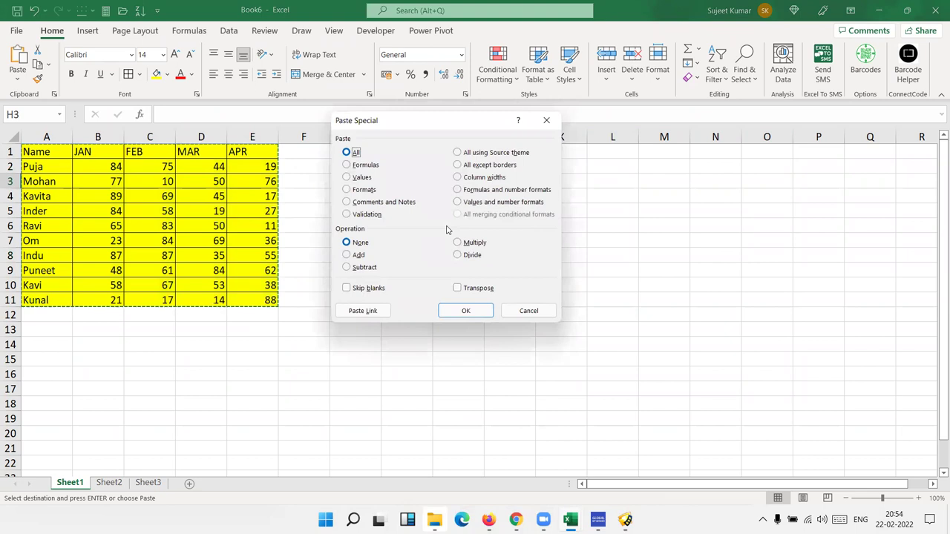
{"action": "left_click", "coordinate": [365, 190]}
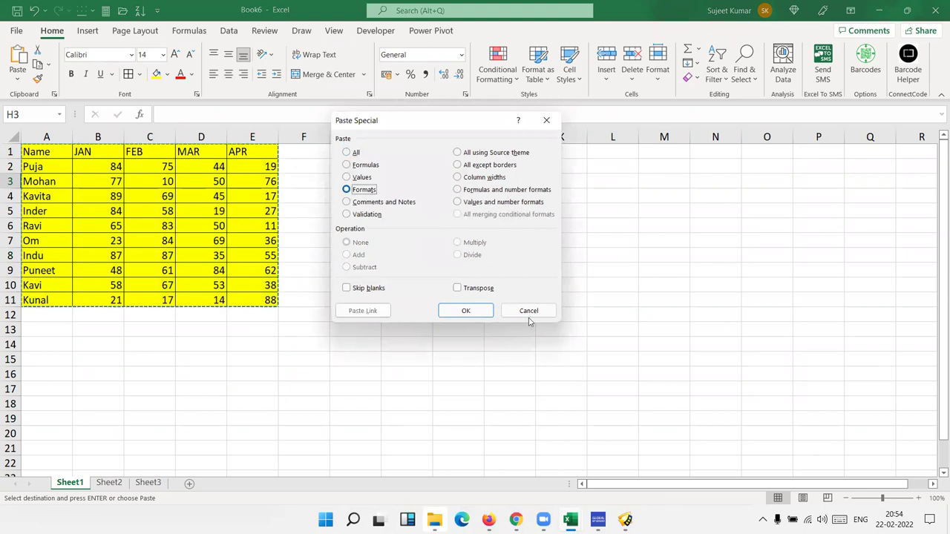
{"action": "left_click", "coordinate": [466, 311]}
{"action": "mouse_move", "coordinate": [416, 181]}
{"action": "left_mouse_down"}
{"action": "mouse_move", "coordinate": [535, 238]}
{"action": "mouse_move", "coordinate": [608, 323]}
{"action": "left_mouse_up"}
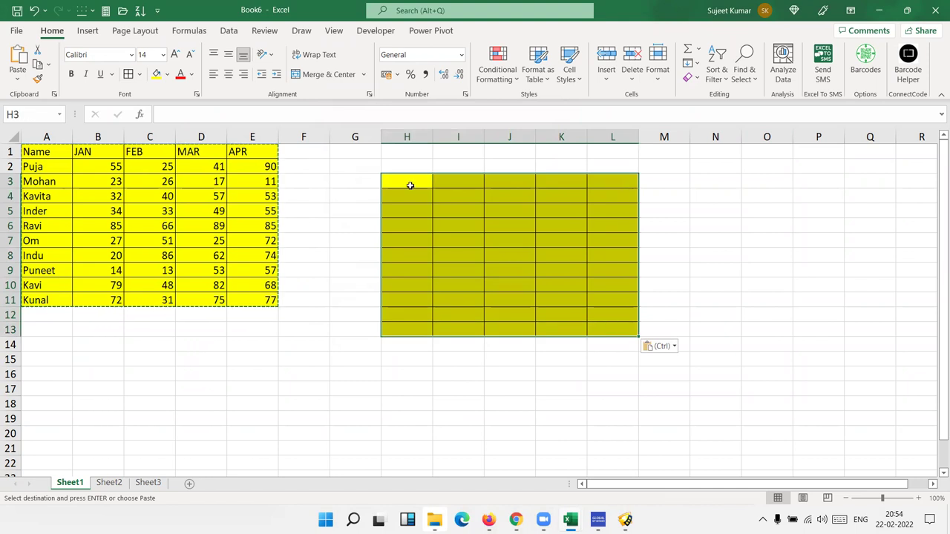
{"action": "key", "text": "ctrl+z"}
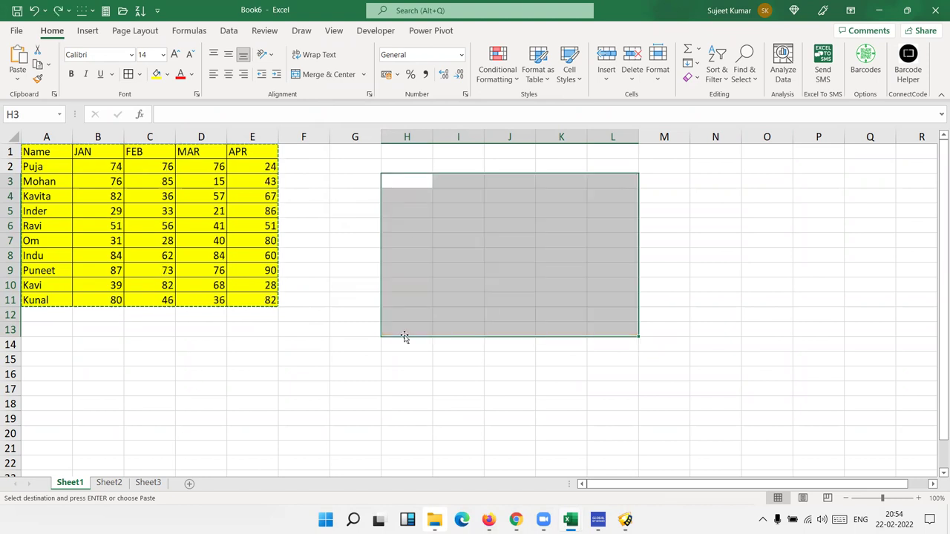
{"action": "left_click", "coordinate": [334, 343]}
{"action": "key", "text": "Escape"}
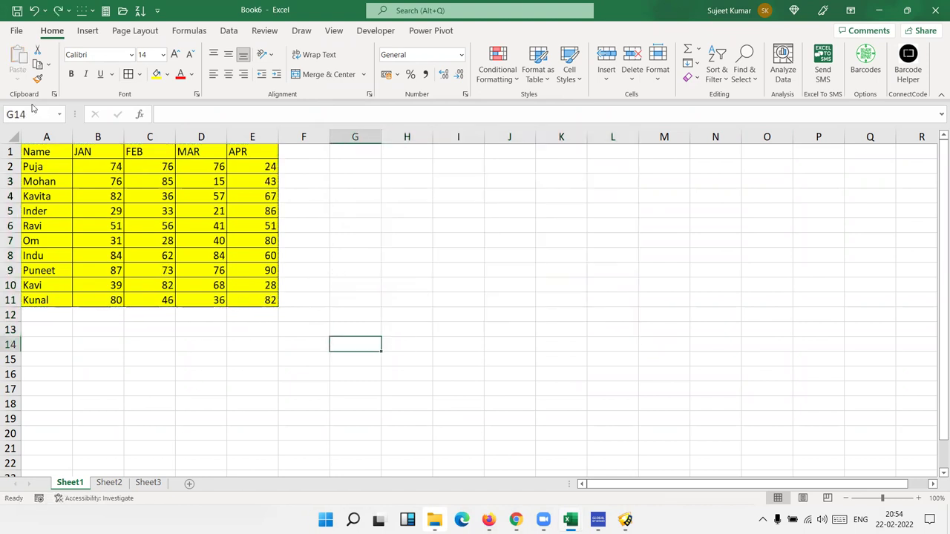
- Copy the table's yellow fill and borders onto K2 with Format Painter
{"action": "left_click_drag", "start_coordinate": [37, 152], "coordinate": [260, 300]}
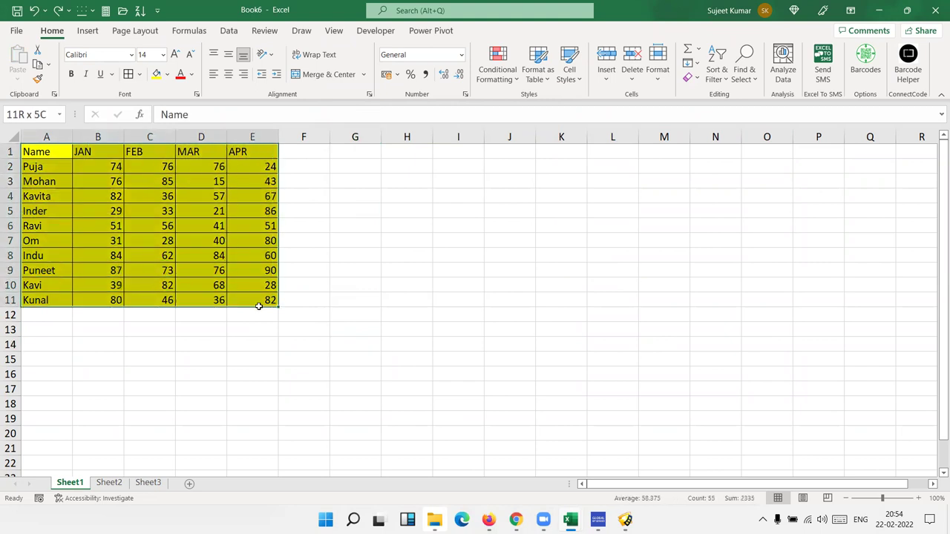
{"action": "left_click", "coordinate": [38, 79]}
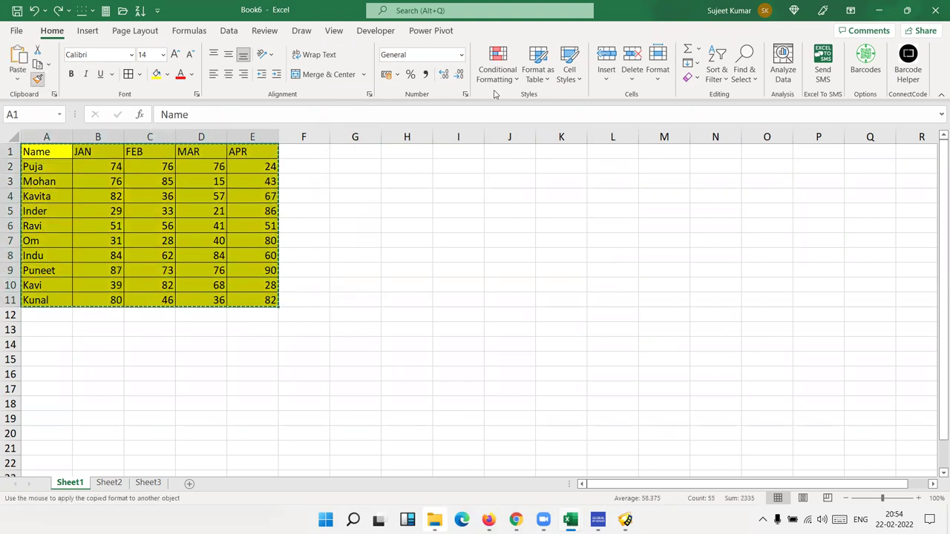
{"action": "left_click", "coordinate": [561, 171]}
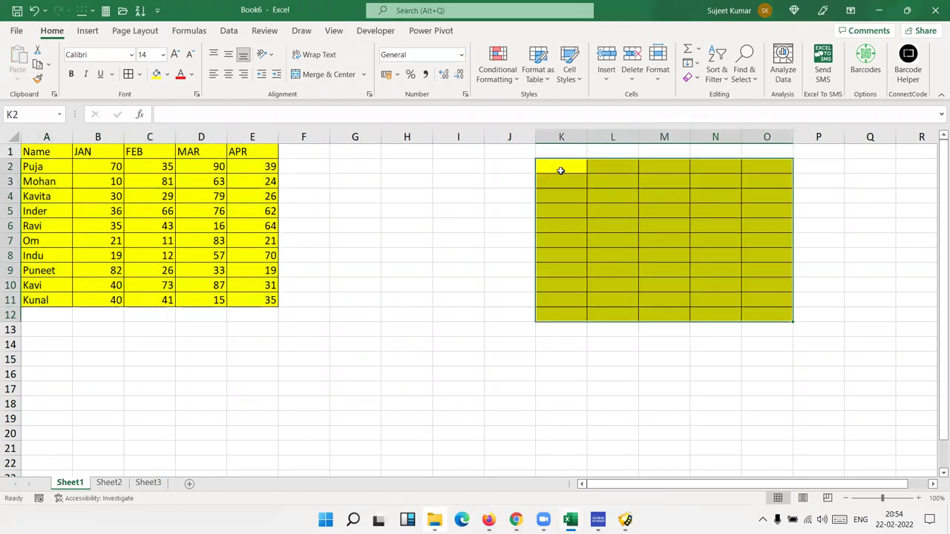
- Apply the same table formatting at H14 and select columns H through P
{"action": "left_click_drag", "start_coordinate": [46, 151], "coordinate": [283, 300]}
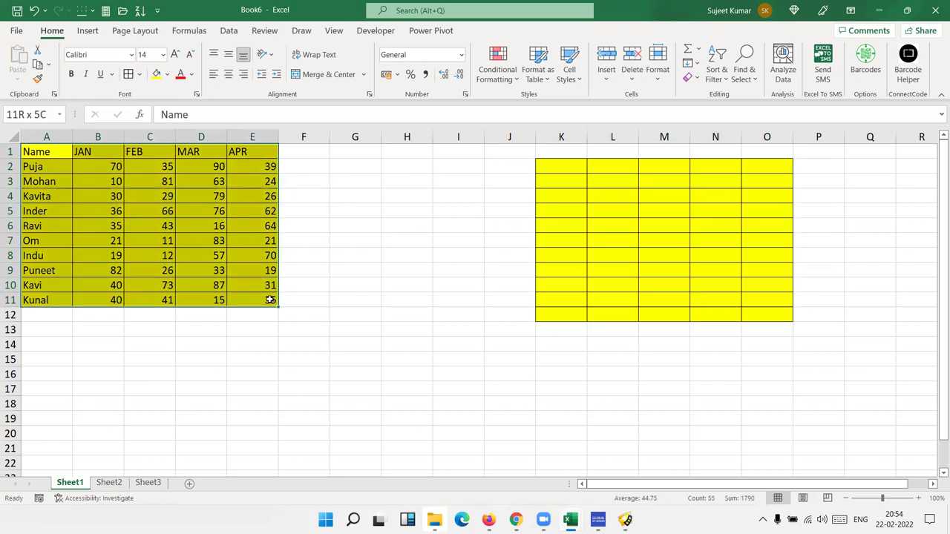
{"action": "left_click", "coordinate": [38, 78]}
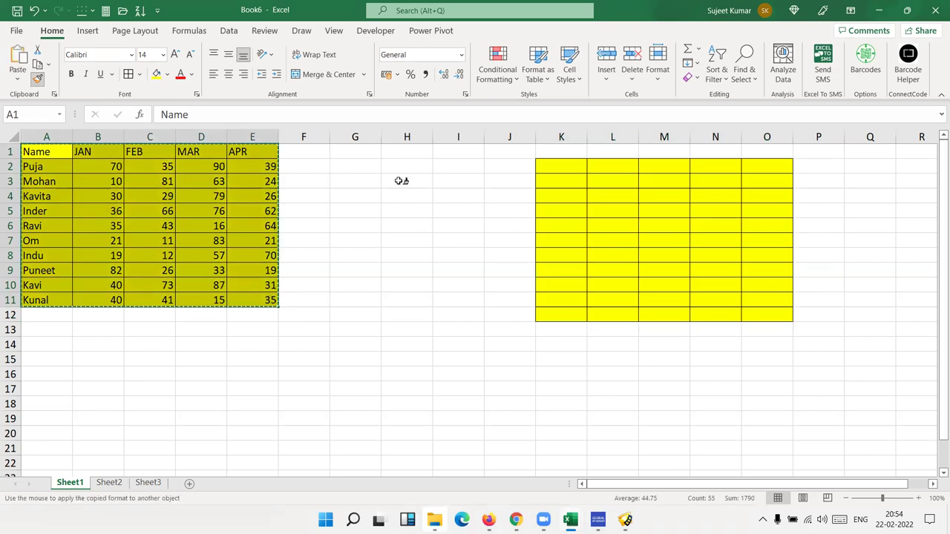
{"action": "left_click", "coordinate": [422, 343]}
{"action": "scroll", "coordinate": [421, 307], "scroll_direction": "down", "scroll_amount": 3}
{"action": "scroll", "coordinate": [420, 308], "scroll_direction": "up", "scroll_amount": 3}
{"action": "left_click_drag", "start_coordinate": [407, 149], "coordinate": [833, 220]}
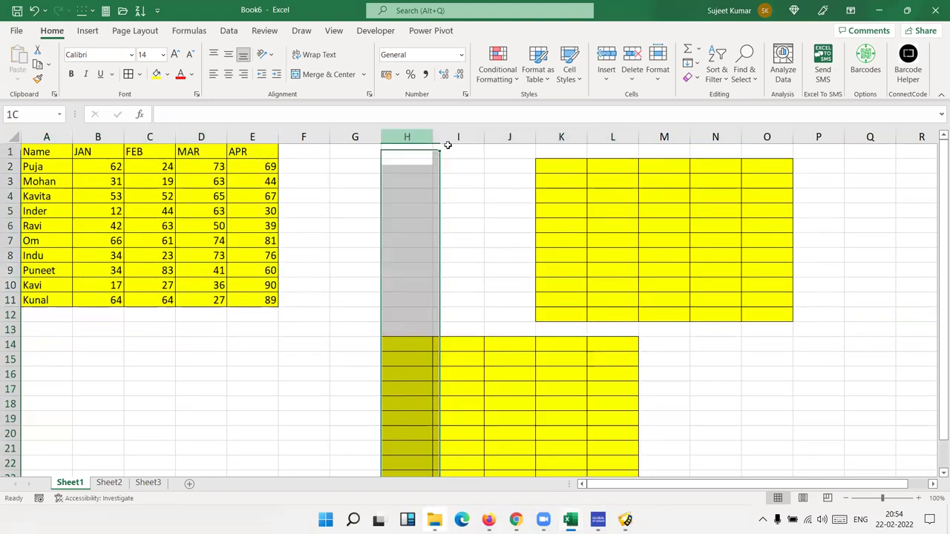
{"action": "key", "text": "alt+h"}
{"action": "key", "text": "e"}
{"action": "key", "text": "a"}
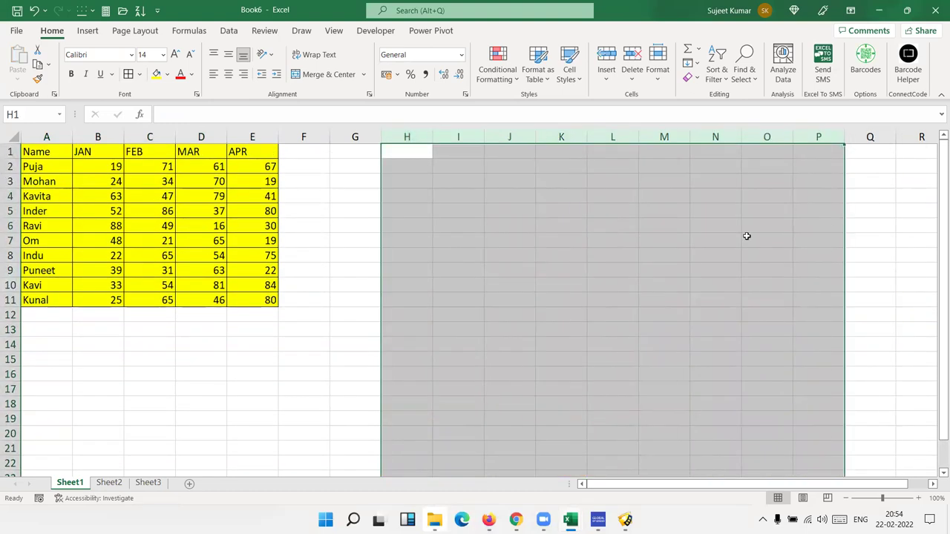
{"action": "left_click", "coordinate": [268, 300]}
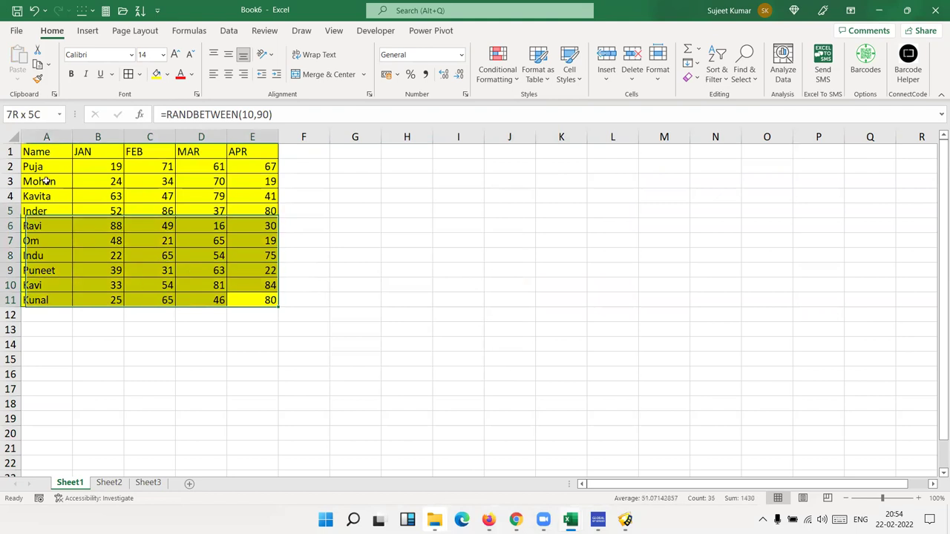
{"action": "left_click_drag", "start_coordinate": [260, 300], "coordinate": [38, 148]}
{"action": "key", "text": "ctrl+c"}
{"action": "left_click", "coordinate": [479, 155]}
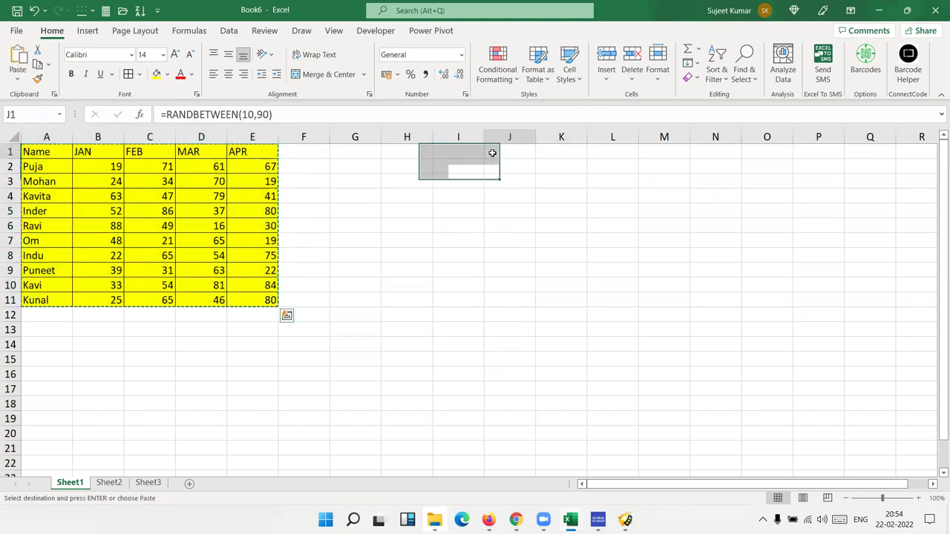
{"action": "right_click", "coordinate": [499, 158]}
{"action": "left_click", "coordinate": [535, 233]}
{"action": "left_click", "coordinate": [447, 195]}
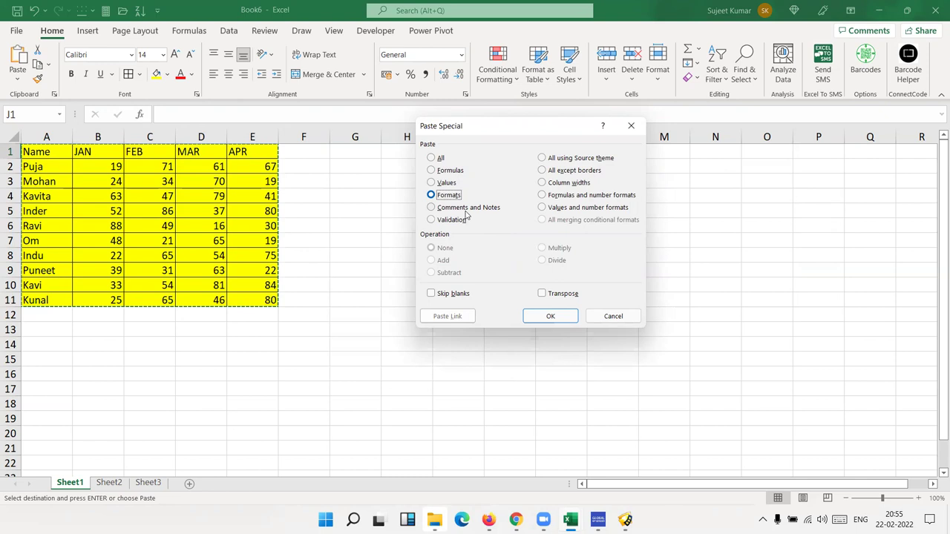
{"action": "key", "text": "Escape"}
{"action": "key", "text": "Escape"}
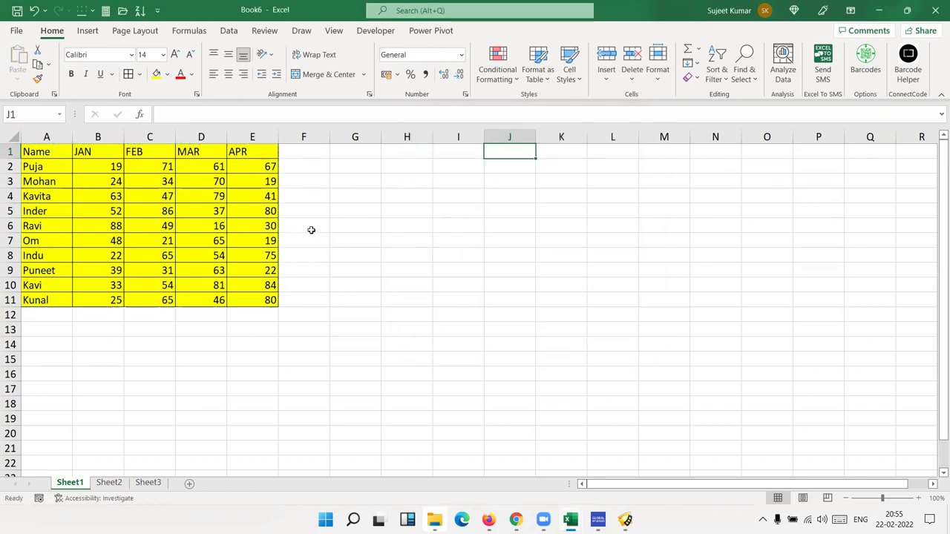
{"action": "left_click", "coordinate": [310, 227]}
{"action": "left_click", "coordinate": [246, 154]}
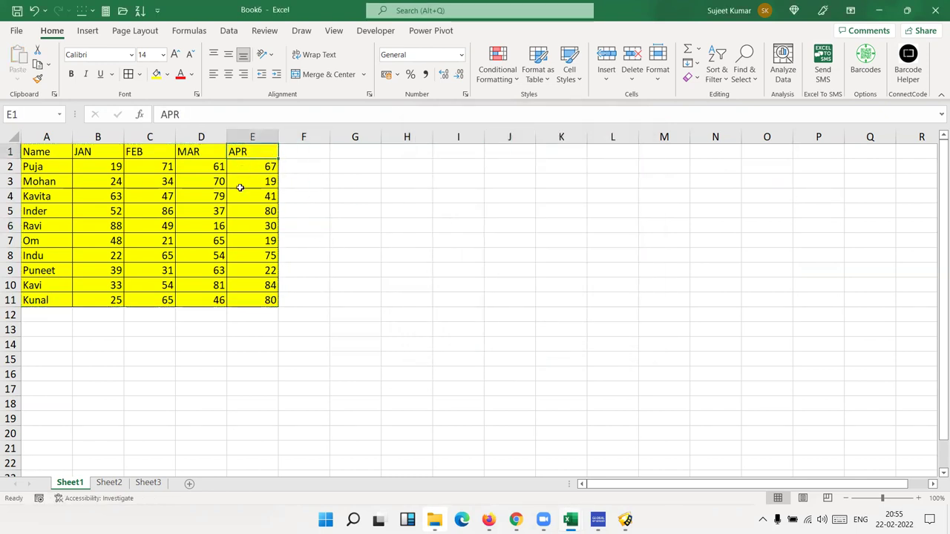
- Add and post the comment 'This is Q2 Data' on the APR header E1
{"action": "right_click", "coordinate": [265, 152]}
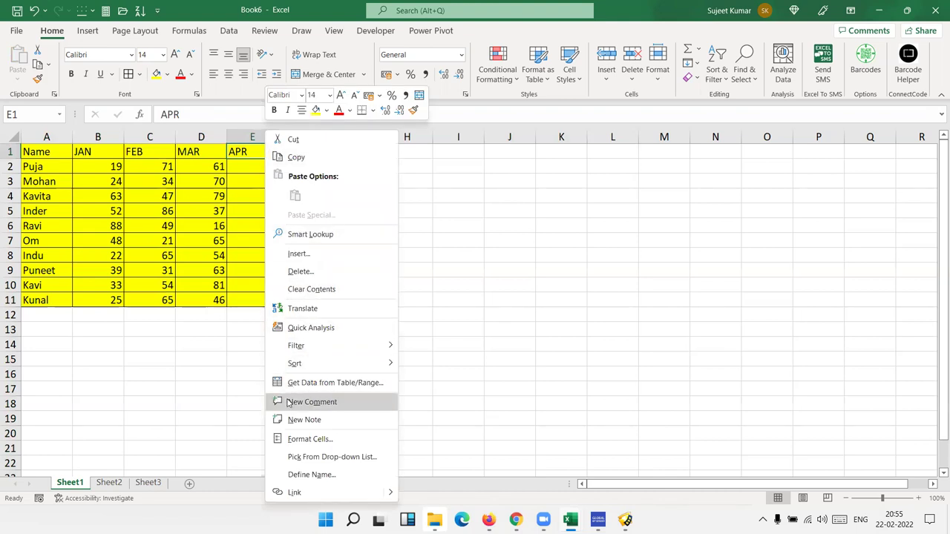
{"action": "left_click", "coordinate": [290, 402]}
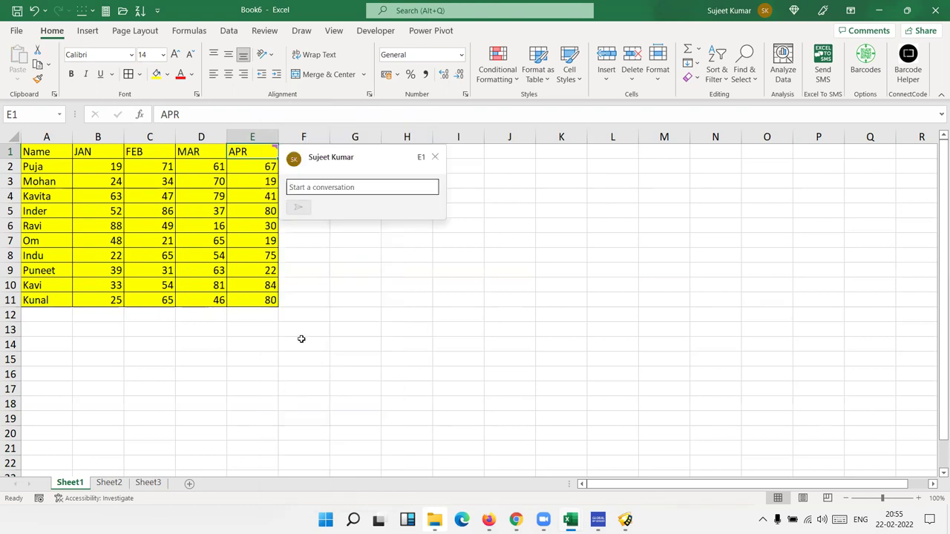
{"action": "type", "text": "T"}
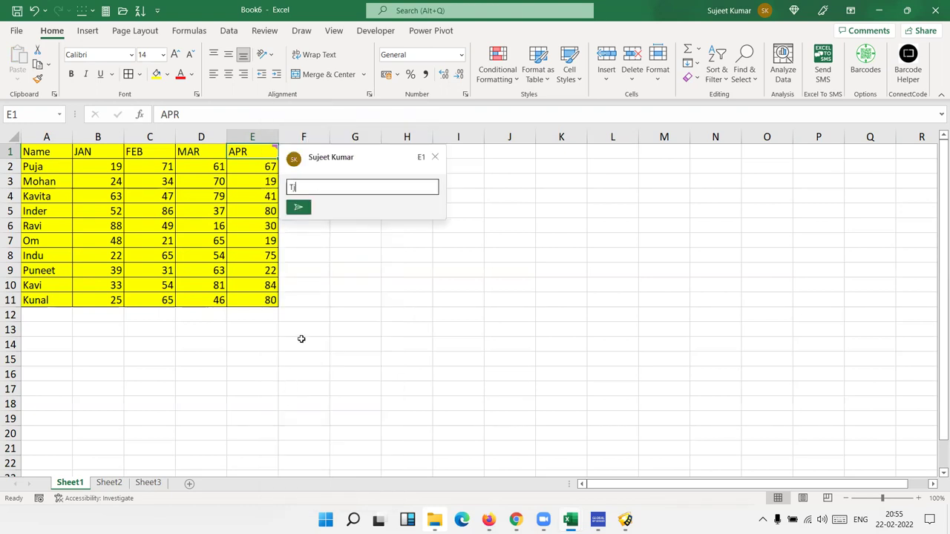
{"action": "type", "text": "his is Q2 Data"}
{"action": "left_click", "coordinate": [299, 208]}
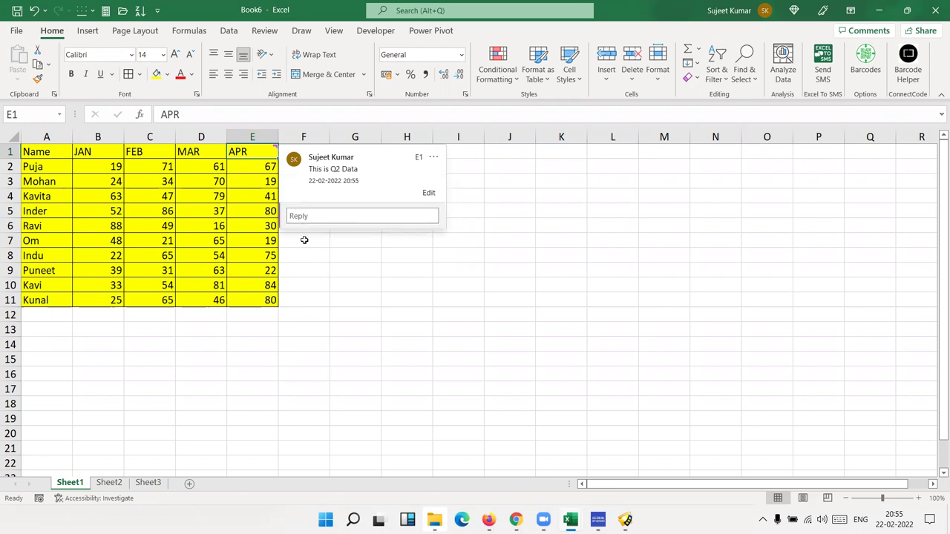
{"action": "left_click", "coordinate": [368, 303]}
- Copy cell E1 together with its comment
{"action": "mouse_move", "coordinate": [268, 146]}
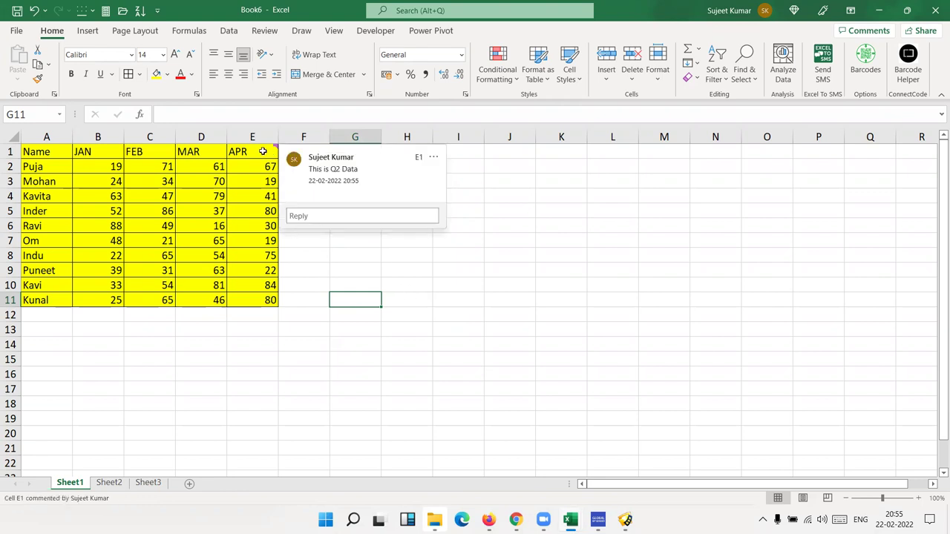
{"action": "left_click", "coordinate": [263, 153]}
{"action": "key", "text": "ctrl+c"}
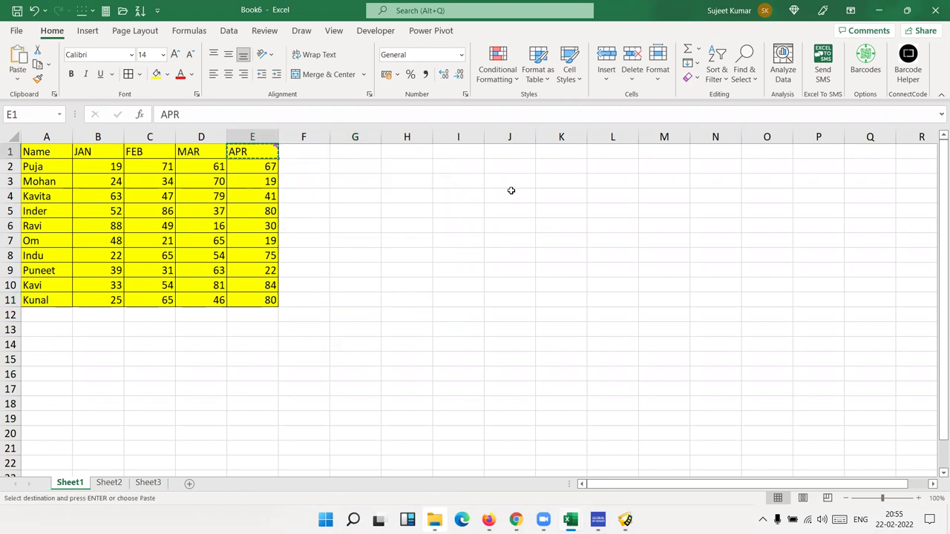
- Paste only E1's comment into J1:J8 using Paste Special Comments and Notes
{"action": "left_click_drag", "start_coordinate": [510, 152], "coordinate": [512, 254]}
{"action": "right_click", "coordinate": [514, 230]}
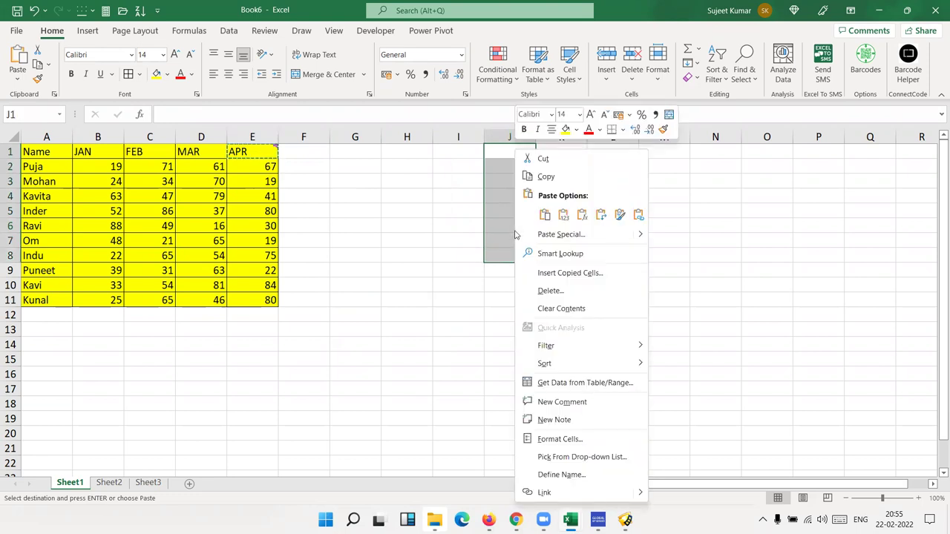
{"action": "left_click", "coordinate": [538, 237]}
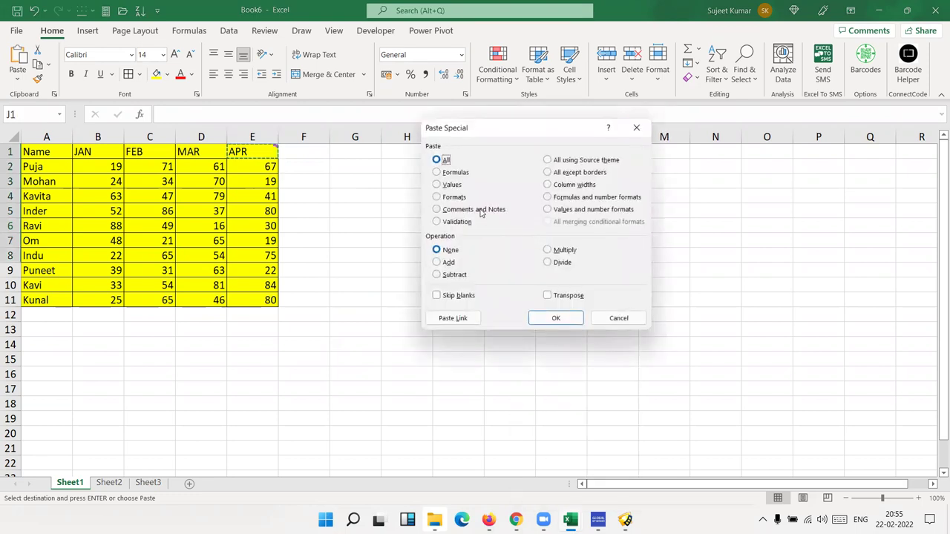
{"action": "left_click_drag", "start_coordinate": [490, 136], "coordinate": [689, 114]}
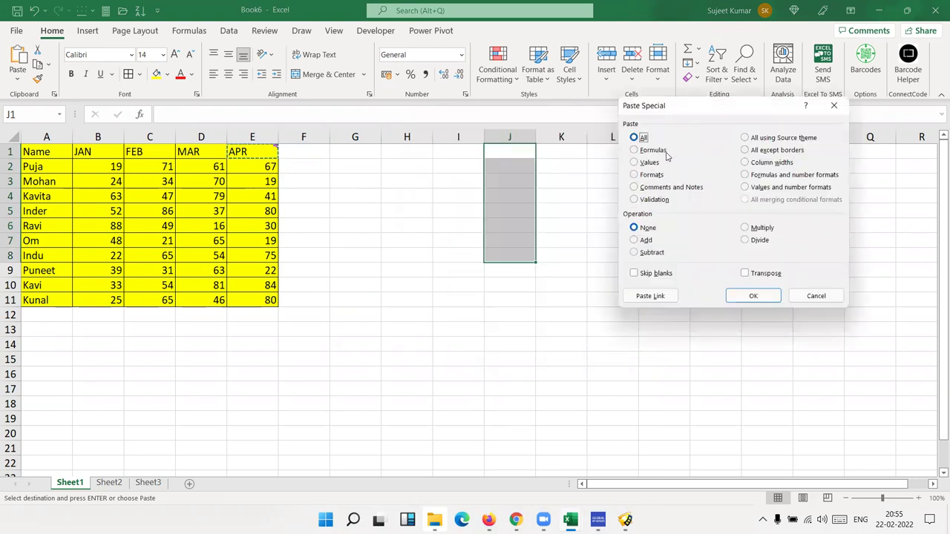
{"action": "left_click", "coordinate": [642, 190]}
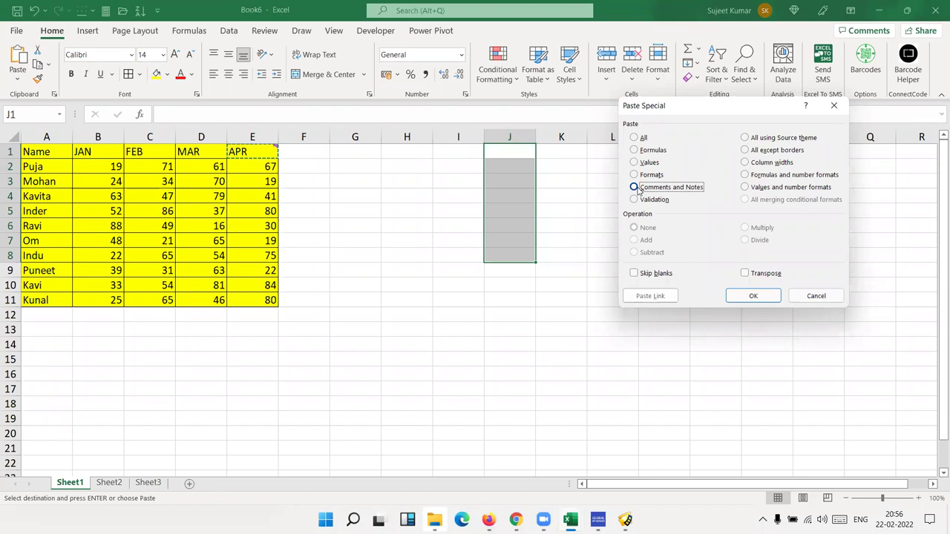
{"action": "left_click", "coordinate": [743, 297]}
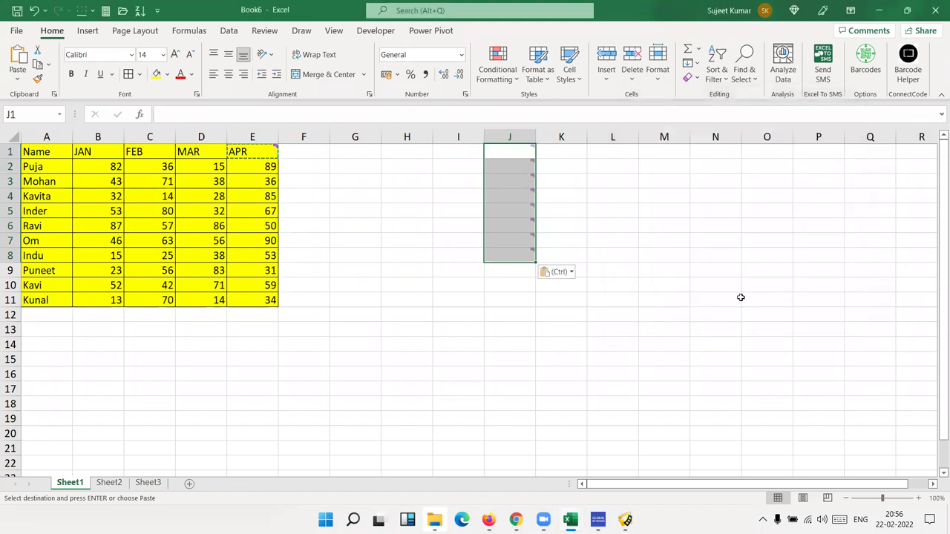
- Undo the pasted comments in column J and copy the whole table A1:E11
{"action": "left_click", "coordinate": [509, 138]}
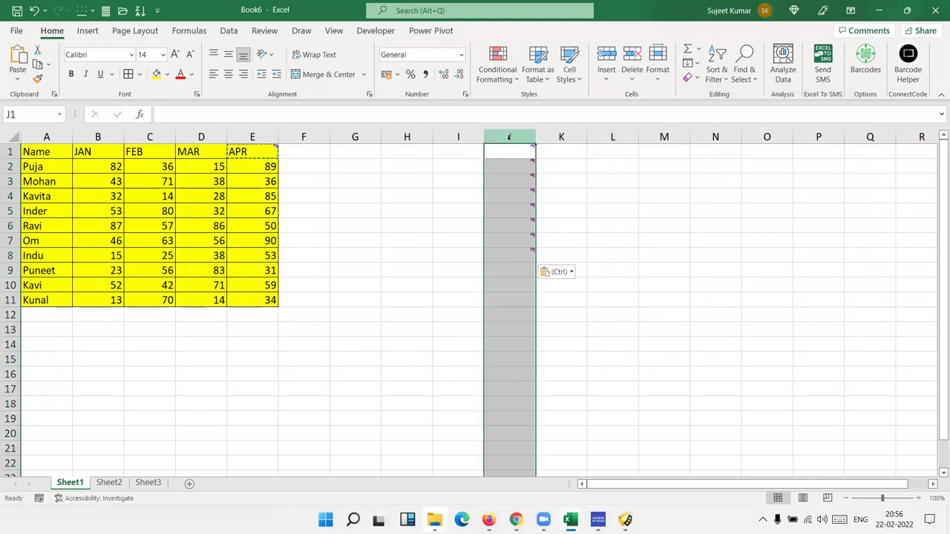
{"action": "key", "text": "ctrl+z"}
{"action": "left_click_drag", "start_coordinate": [259, 300], "coordinate": [32, 151]}
{"action": "key", "text": "ctrl+c"}
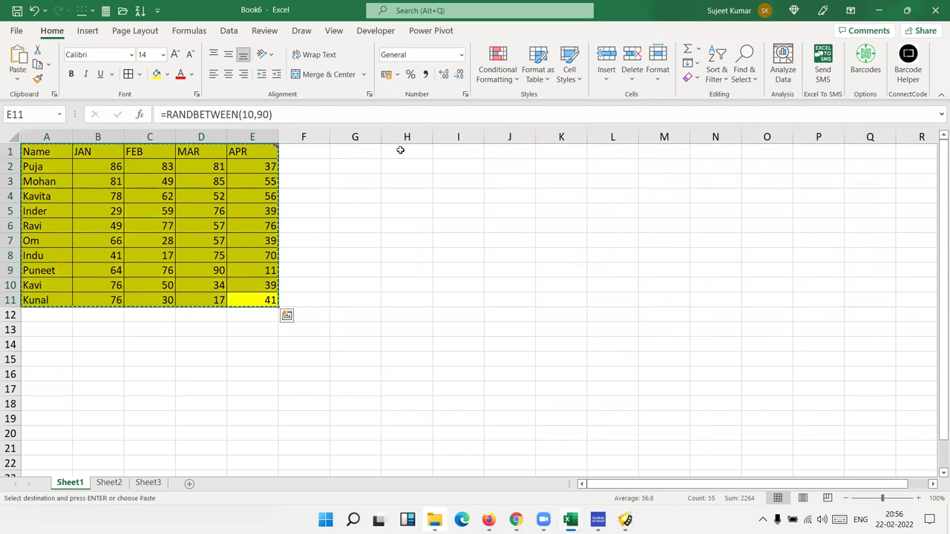
{"action": "right_click", "coordinate": [401, 150]}
{"action": "left_click", "coordinate": [486, 234]}
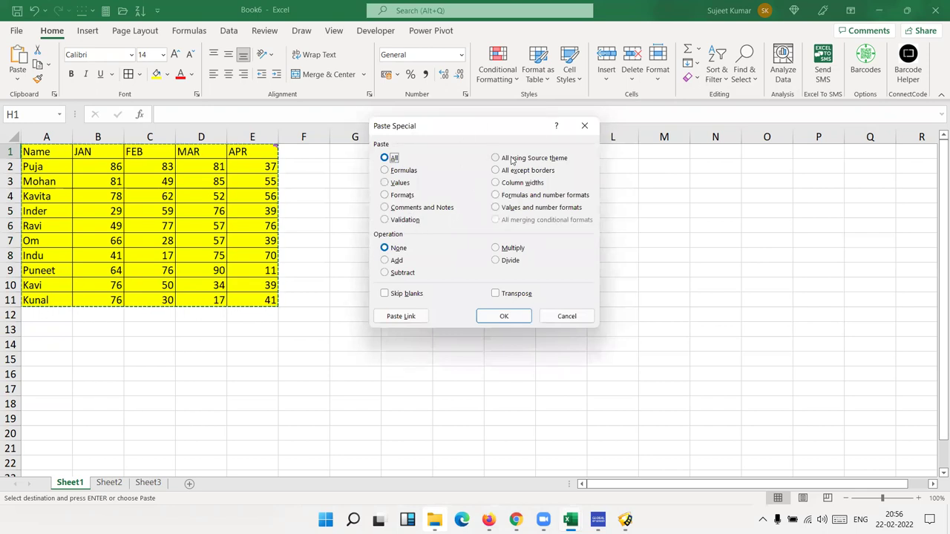
{"action": "left_click", "coordinate": [510, 172]}
{"action": "left_click_drag", "start_coordinate": [410, 130], "coordinate": [582, 159]}
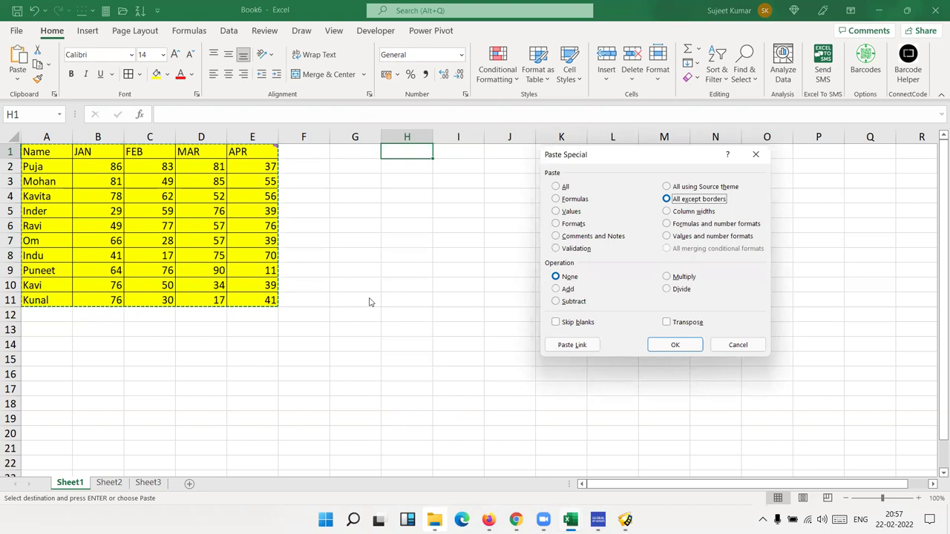
{"action": "left_click", "coordinate": [671, 345]}
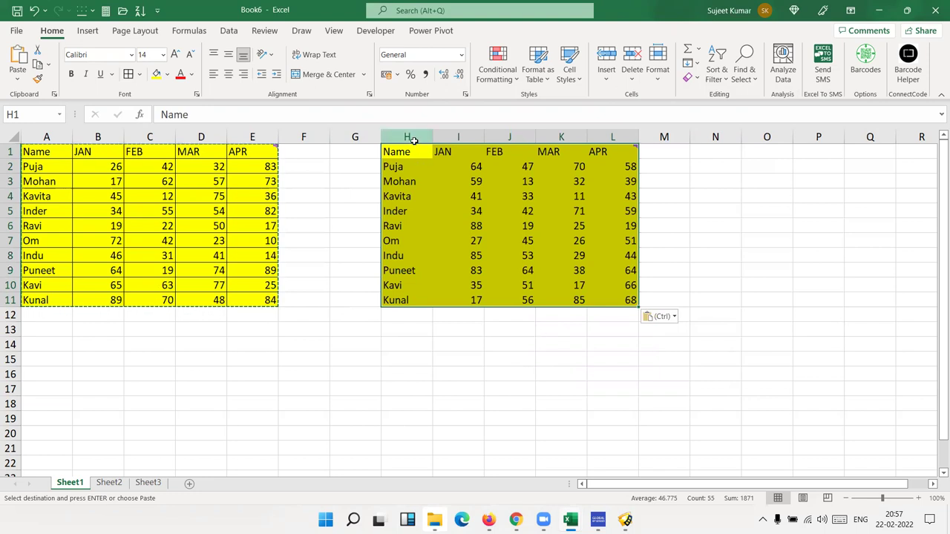
{"action": "left_click_drag", "start_coordinate": [407, 138], "coordinate": [655, 150]}
{"action": "key", "text": "Escape"}
{"action": "key", "text": "Delete"}
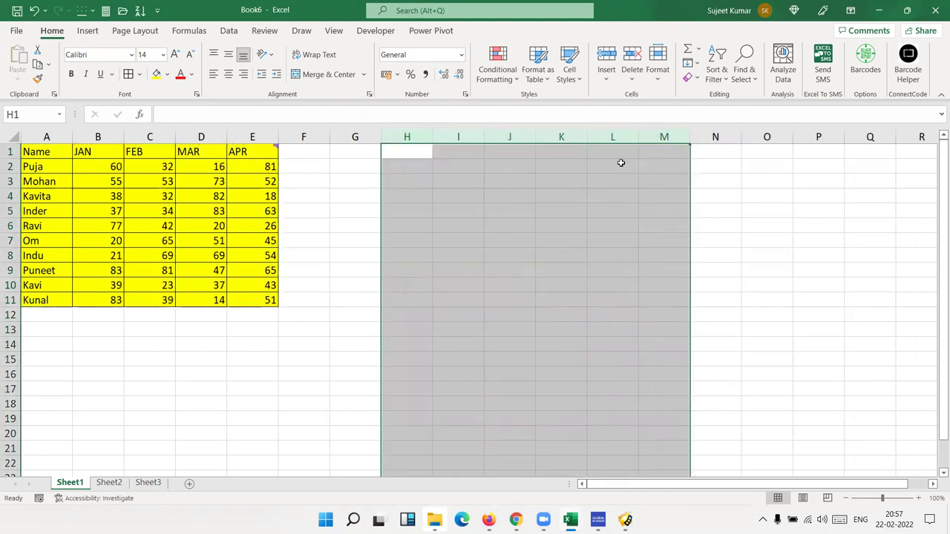
{"action": "left_click", "coordinate": [306, 154]}
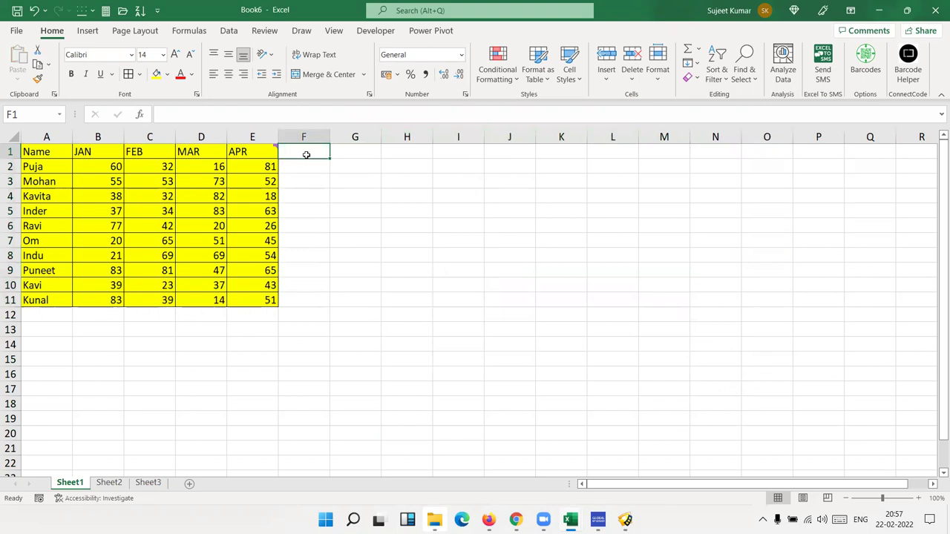
{"action": "left_click_drag", "start_coordinate": [54, 137], "coordinate": [275, 138]}
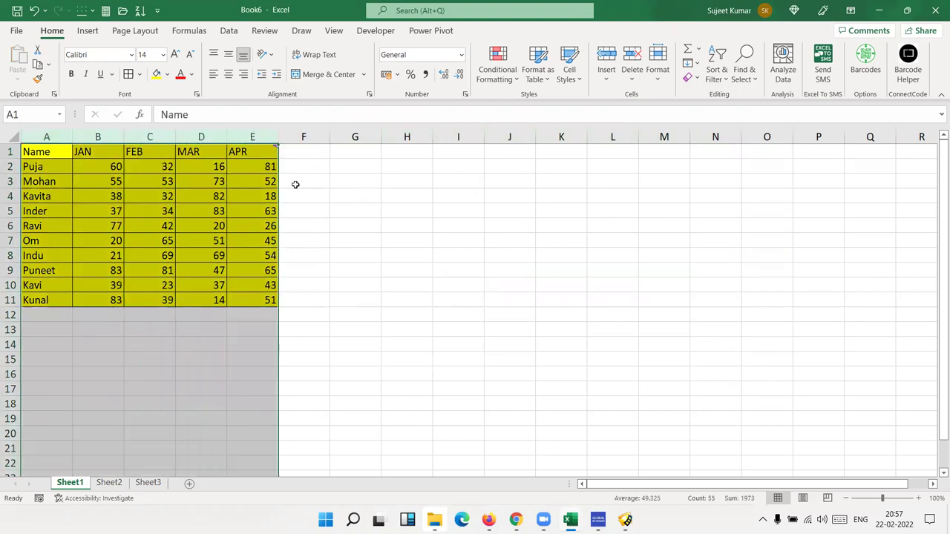
{"action": "left_click", "coordinate": [316, 192]}
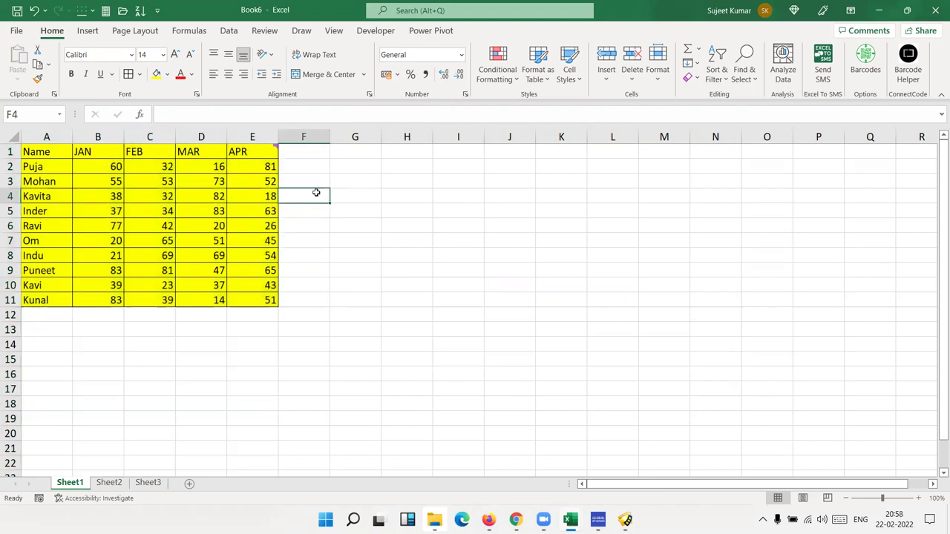
{"action": "left_click", "coordinate": [160, 137]}
{"action": "left_click_drag", "start_coordinate": [176, 138], "coordinate": [145, 141]}
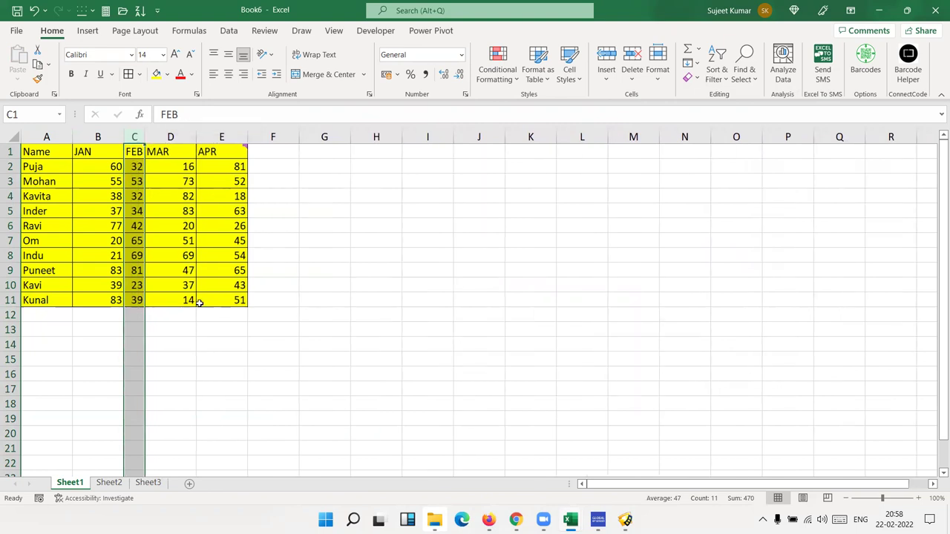
{"action": "key", "text": "ctrl+z"}
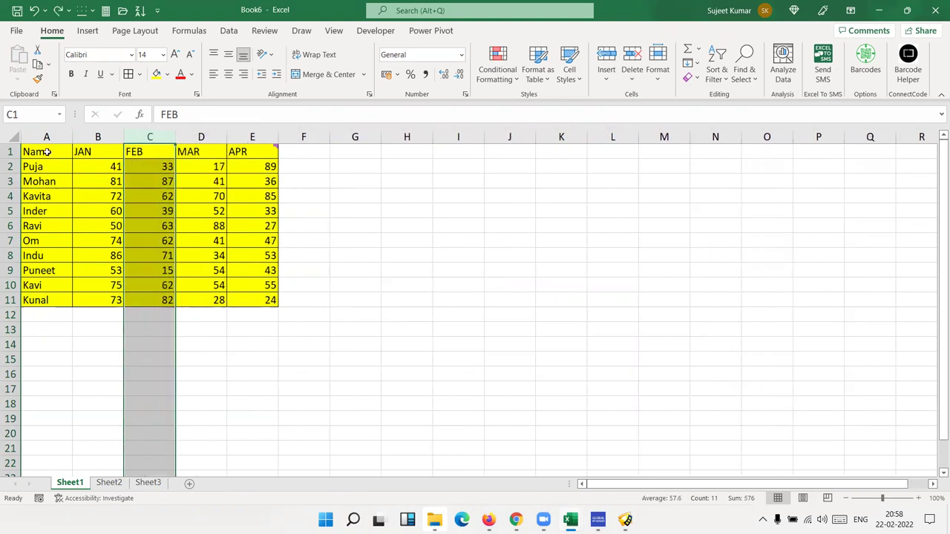
- Try fitting columns A–E to their contents, then revert to equal column widths
{"action": "left_click_drag", "start_coordinate": [46, 137], "coordinate": [260, 136]}
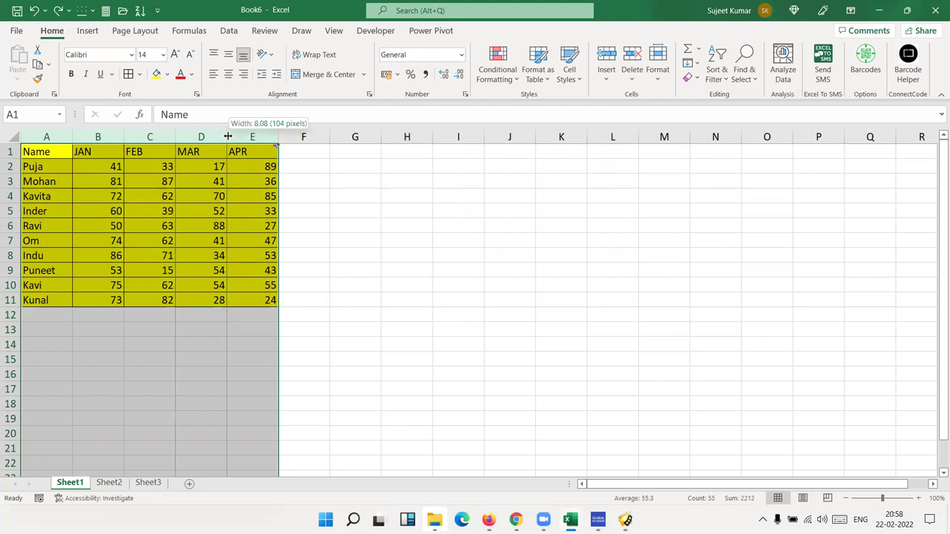
{"action": "double_click", "coordinate": [228, 137]}
{"action": "key", "text": "ctrl+z"}
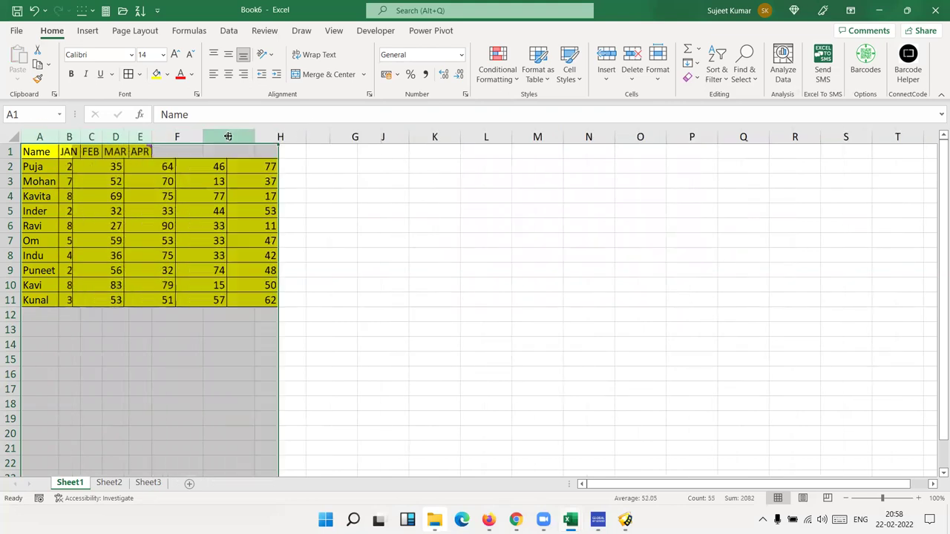
{"action": "mouse_move", "coordinate": [47, 153]}
{"action": "left_mouse_down"}
{"action": "mouse_move", "coordinate": [206, 250]}
{"action": "mouse_move", "coordinate": [252, 297]}
{"action": "left_mouse_up"}
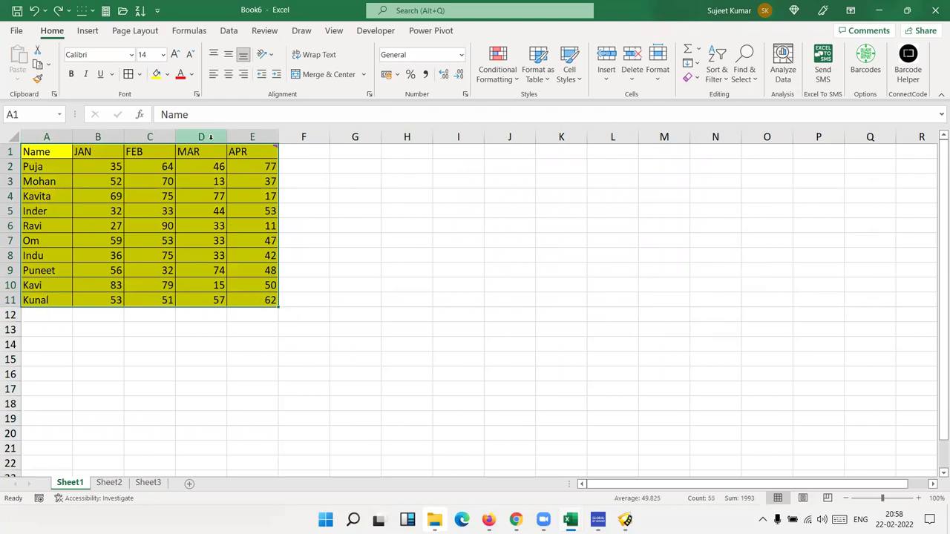
{"action": "double_click", "coordinate": [227, 136]}
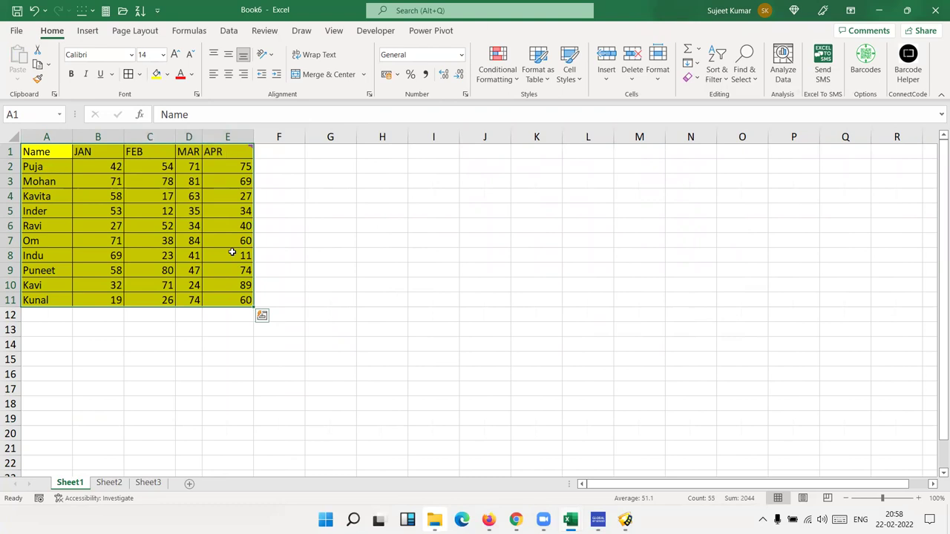
{"action": "key", "text": "alt+h"}
{"action": "key", "text": "o"}
{"action": "key", "text": "i"}
- AutoFit columns A–E to their contents and select the table A1:E11
{"action": "left_click", "coordinate": [114, 252]}
{"action": "left_click", "coordinate": [47, 136]}
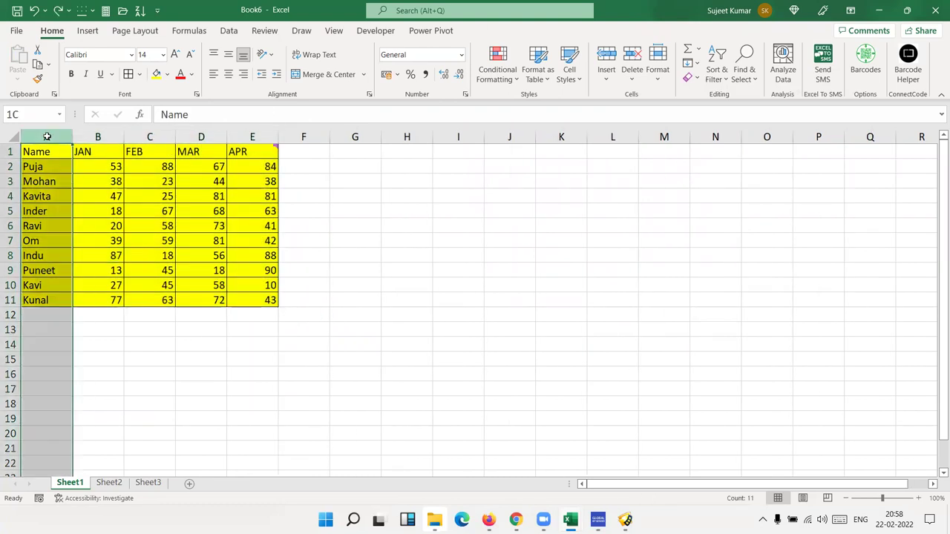
{"action": "left_click", "coordinate": [143, 191]}
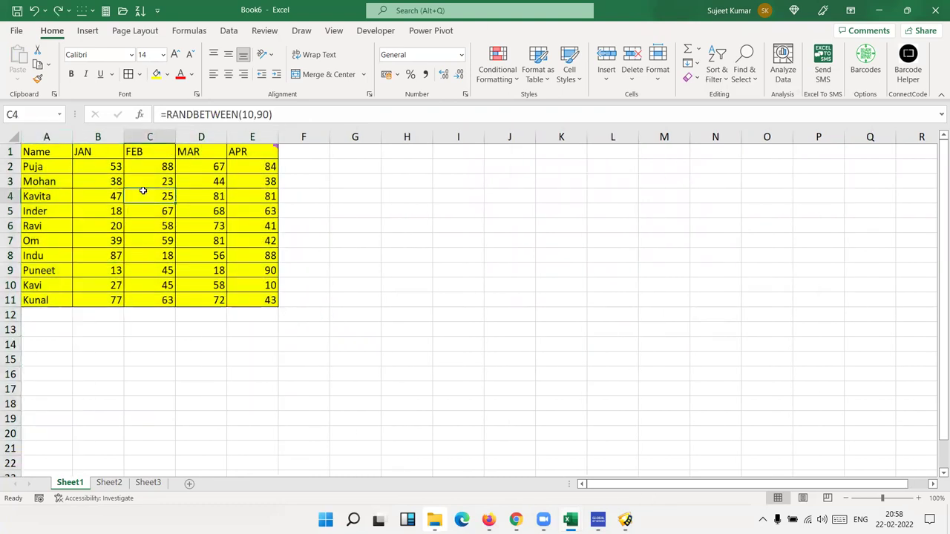
{"action": "left_click", "coordinate": [46, 135]}
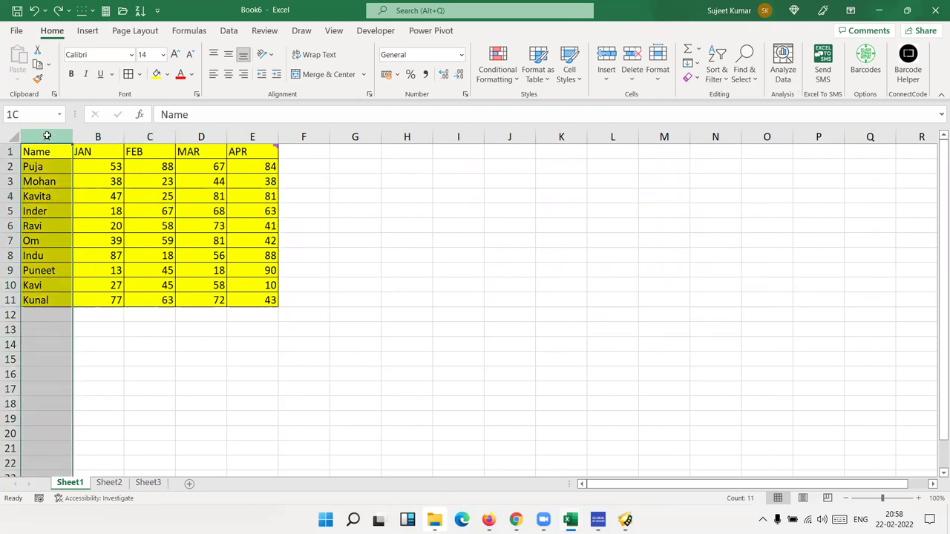
{"action": "left_click_drag", "start_coordinate": [54, 137], "coordinate": [253, 137]}
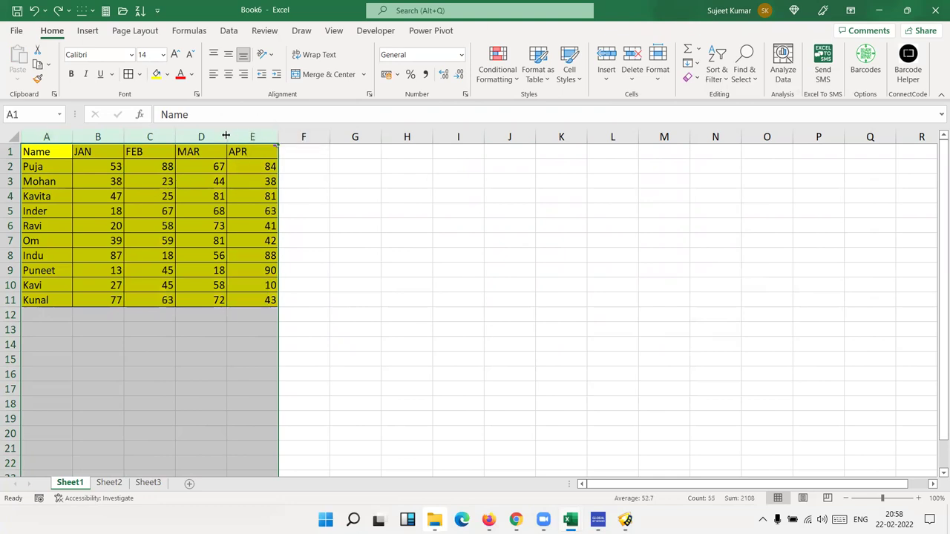
{"action": "double_click", "coordinate": [226, 136]}
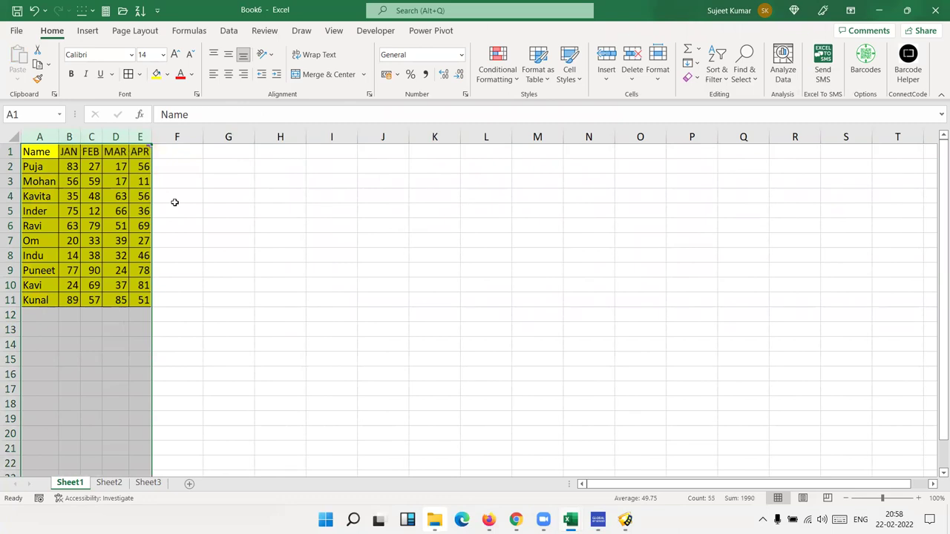
{"action": "left_click", "coordinate": [250, 271]}
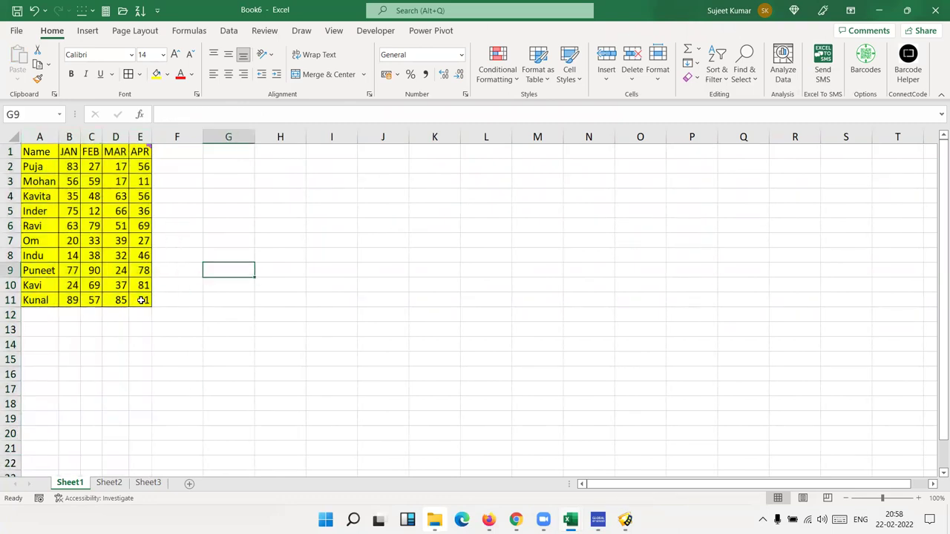
{"action": "left_click_drag", "start_coordinate": [142, 300], "coordinate": [33, 152]}
- Copy the Name/JAN–APR table and paste it starting at I1
{"action": "key", "text": "ctrl+c"}
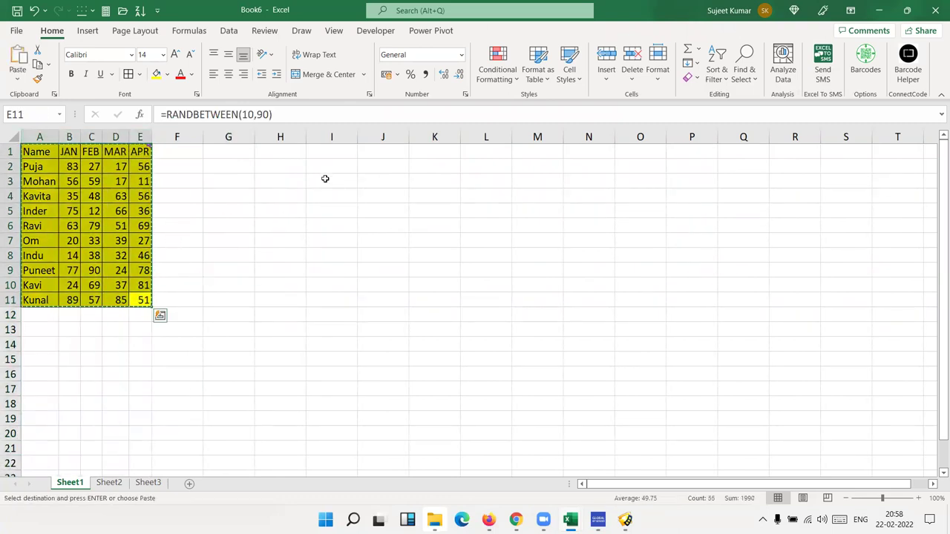
{"action": "left_click", "coordinate": [344, 154]}
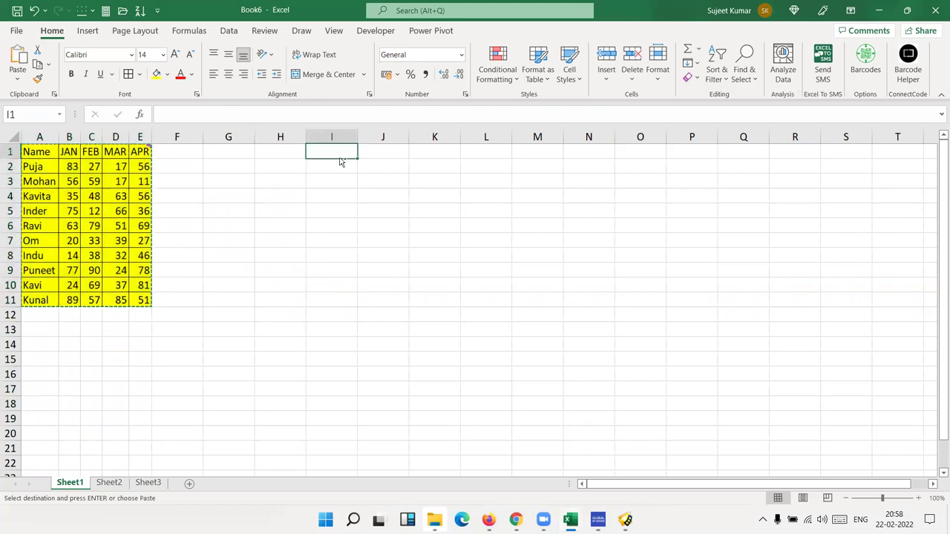
{"action": "key", "text": "ctrl+v"}
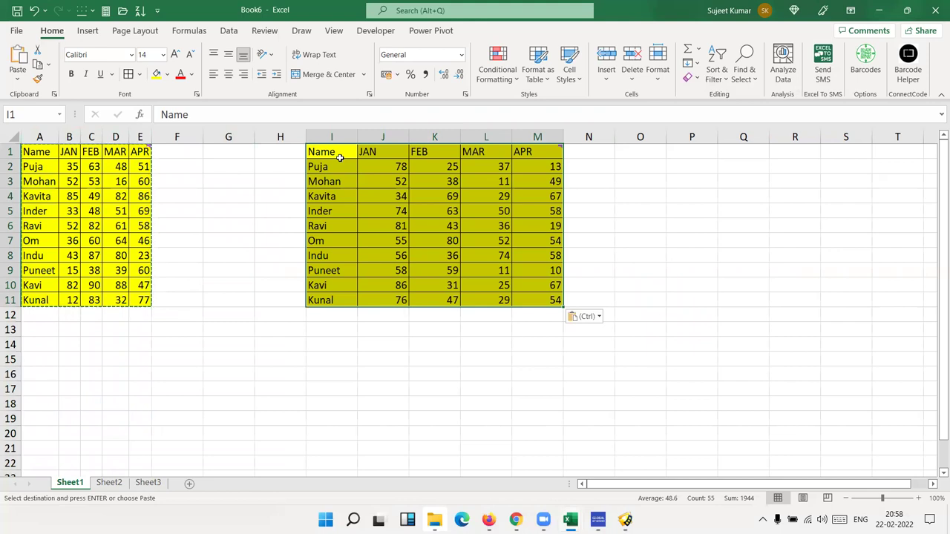
- Paste Special the column widths so columns I–M match the original table
{"action": "right_click", "coordinate": [390, 175]}
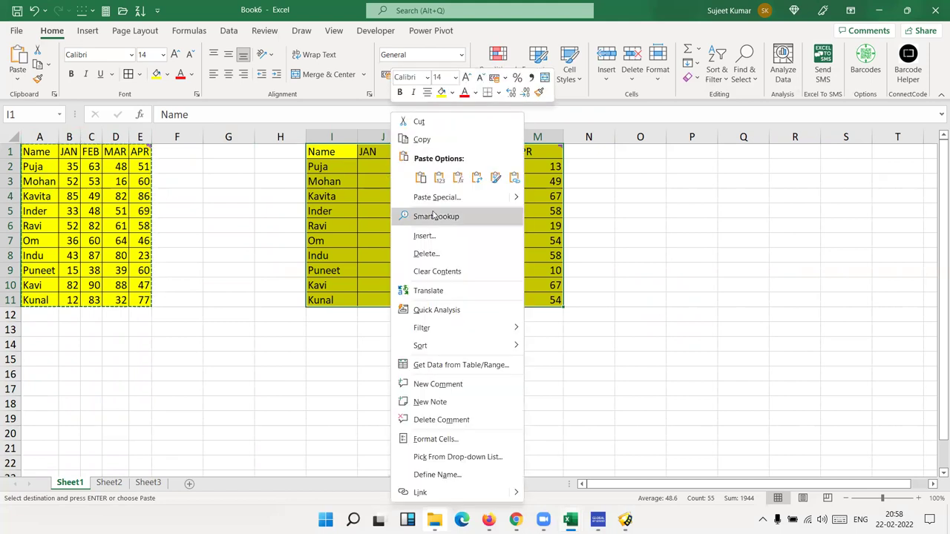
{"action": "left_click", "coordinate": [437, 198]}
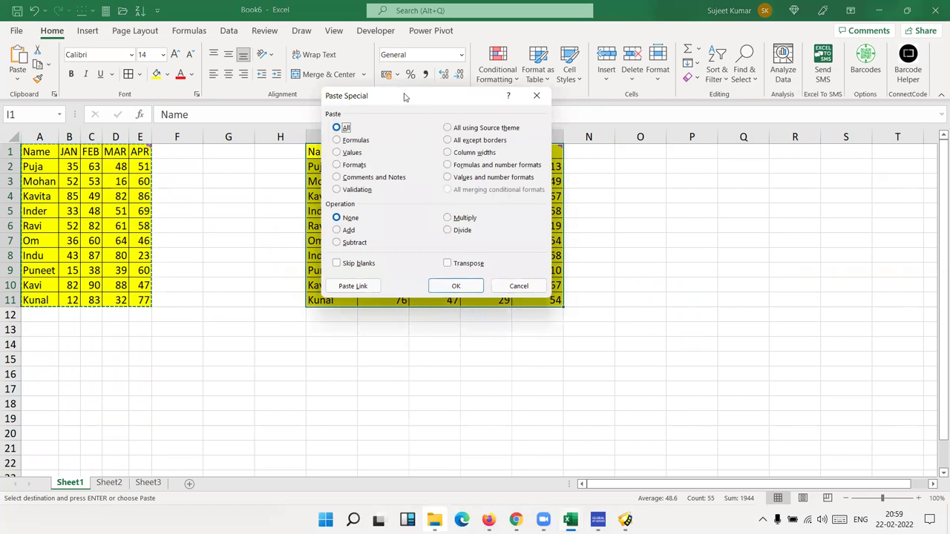
{"action": "left_click_drag", "start_coordinate": [404, 97], "coordinate": [587, 155]}
{"action": "left_click", "coordinate": [667, 212]}
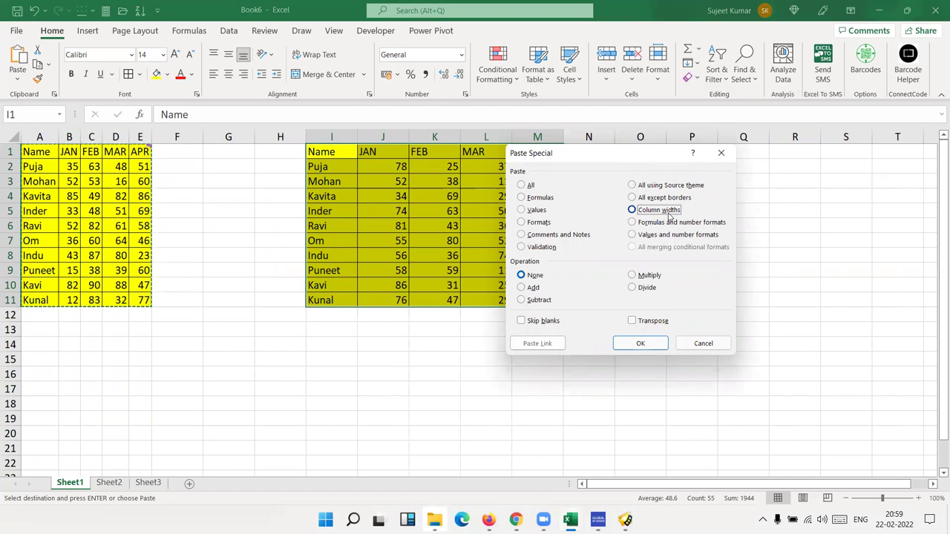
{"action": "left_click", "coordinate": [643, 343]}
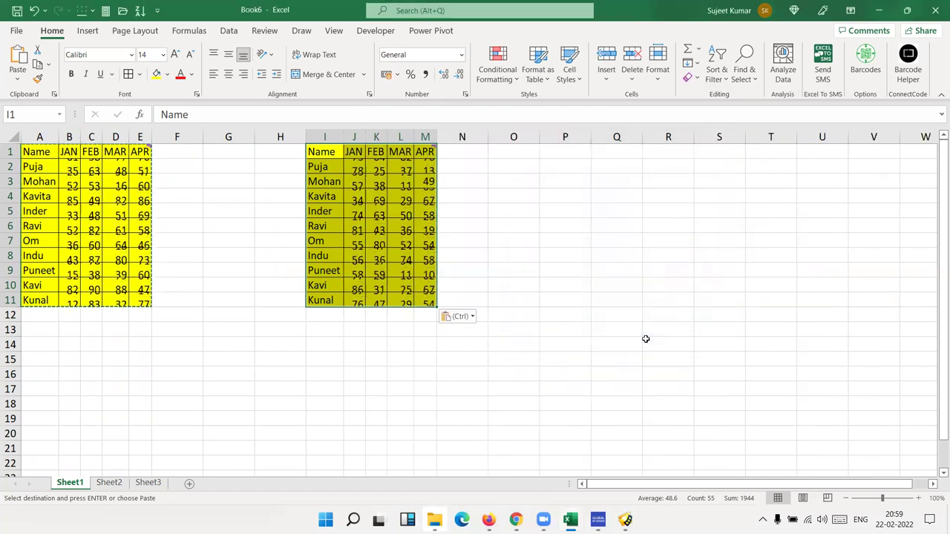
{"action": "left_click_drag", "start_coordinate": [330, 154], "coordinate": [427, 301]}
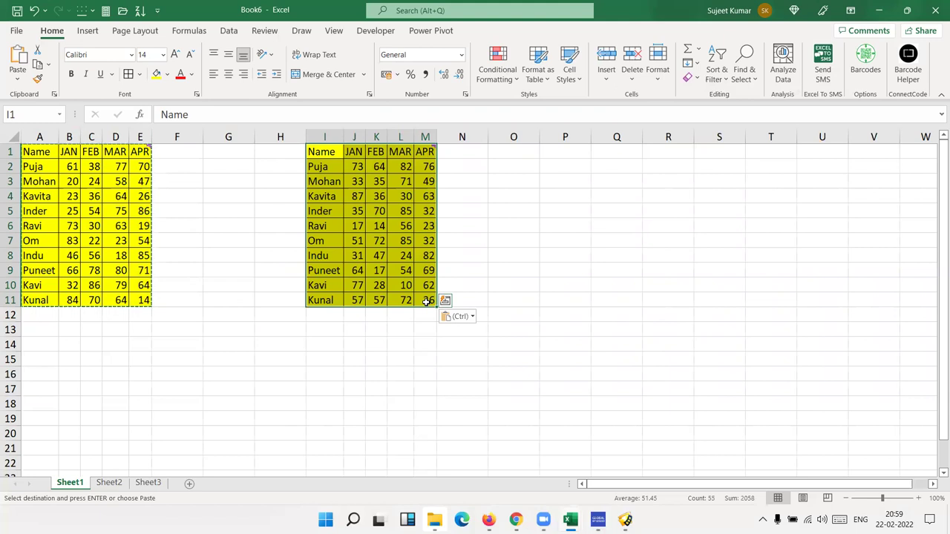
{"action": "right_click", "coordinate": [511, 153]}
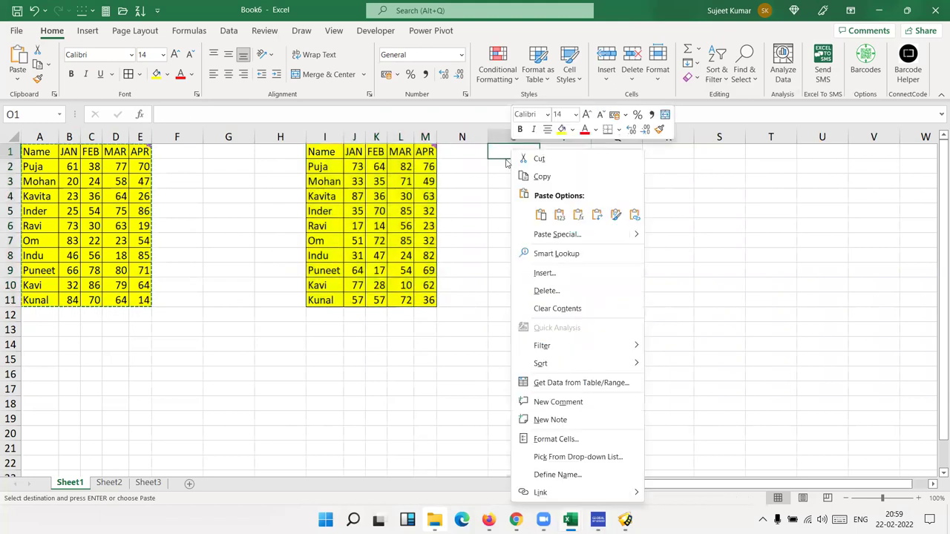
{"action": "left_click", "coordinate": [543, 236]}
{"action": "left_click", "coordinate": [569, 191]}
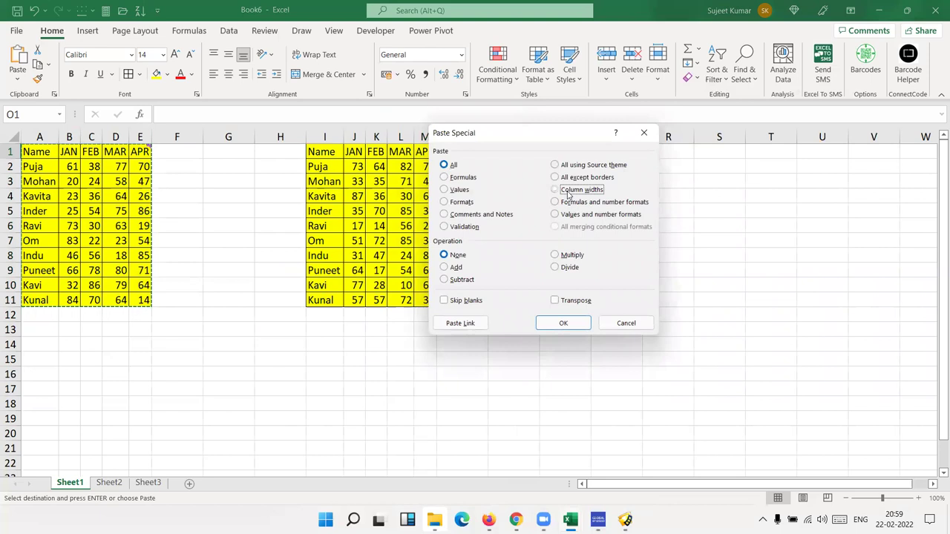
{"action": "left_click_drag", "start_coordinate": [508, 139], "coordinate": [384, 199]}
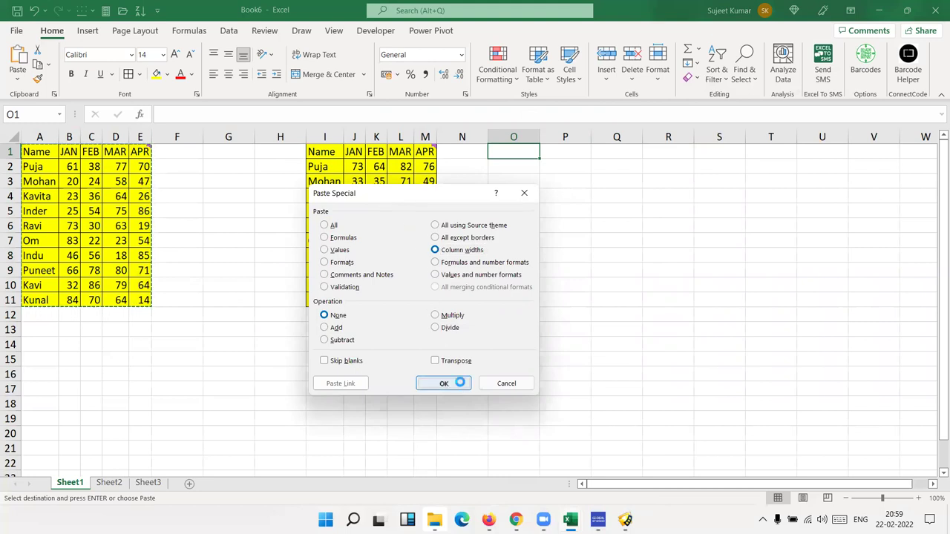
{"action": "left_click", "coordinate": [461, 383]}
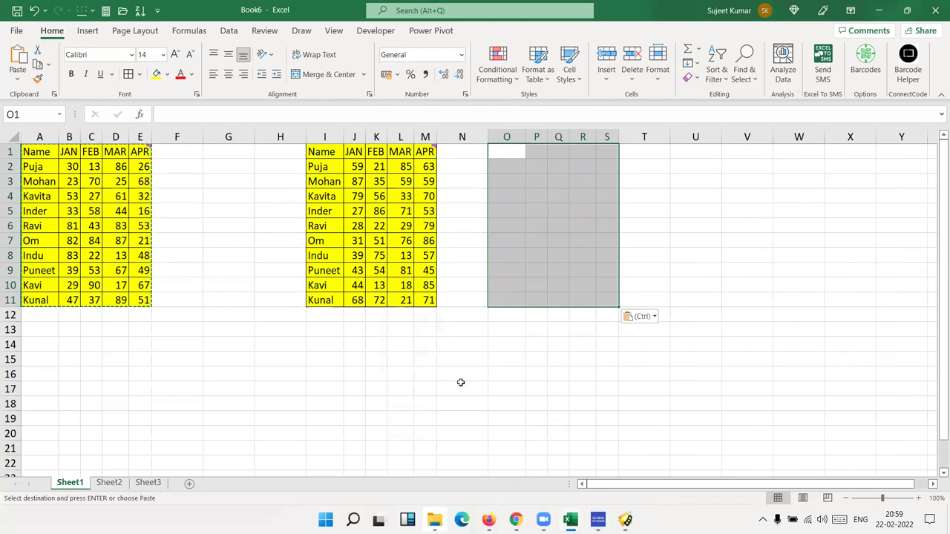
{"action": "key", "text": "ctrl+v"}
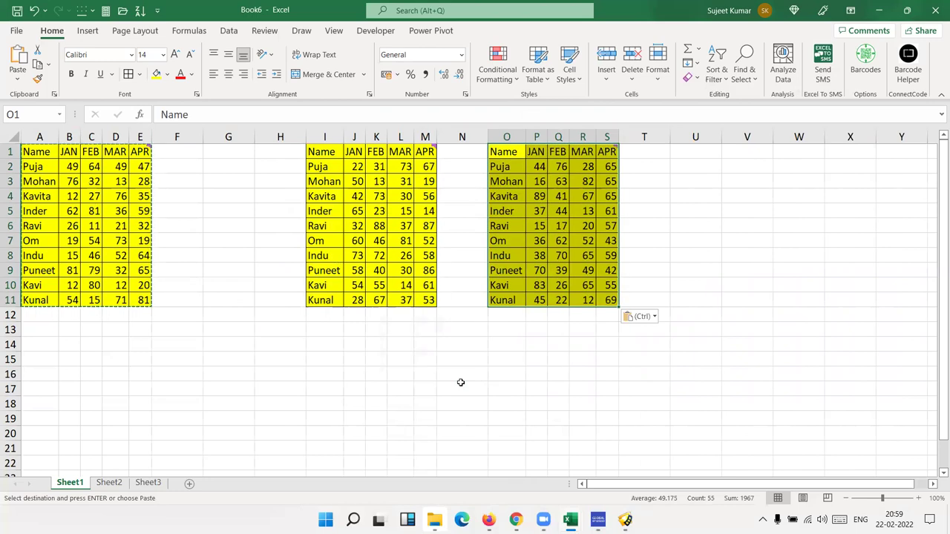
{"action": "key", "text": "ctrl+z"}
{"action": "key", "text": "ctrl+z"}
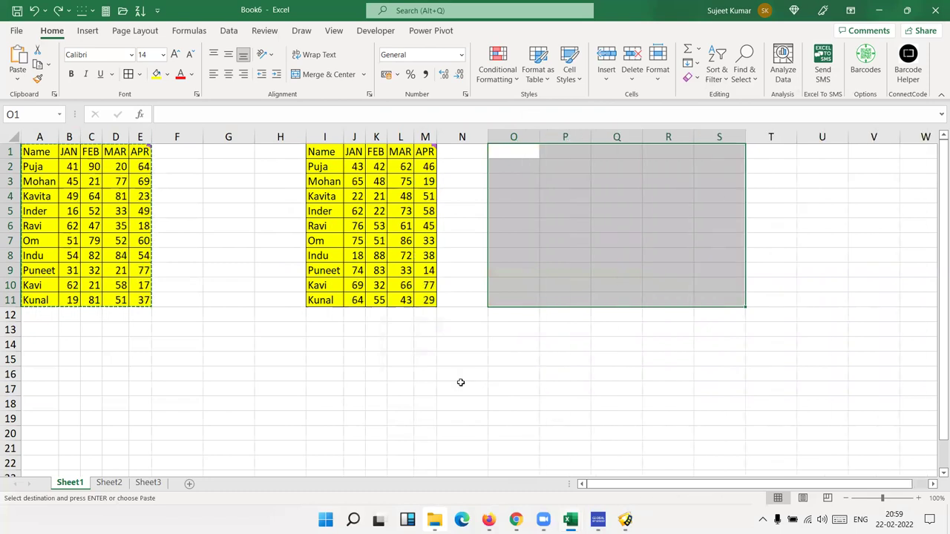
{"action": "left_click", "coordinate": [509, 152]}
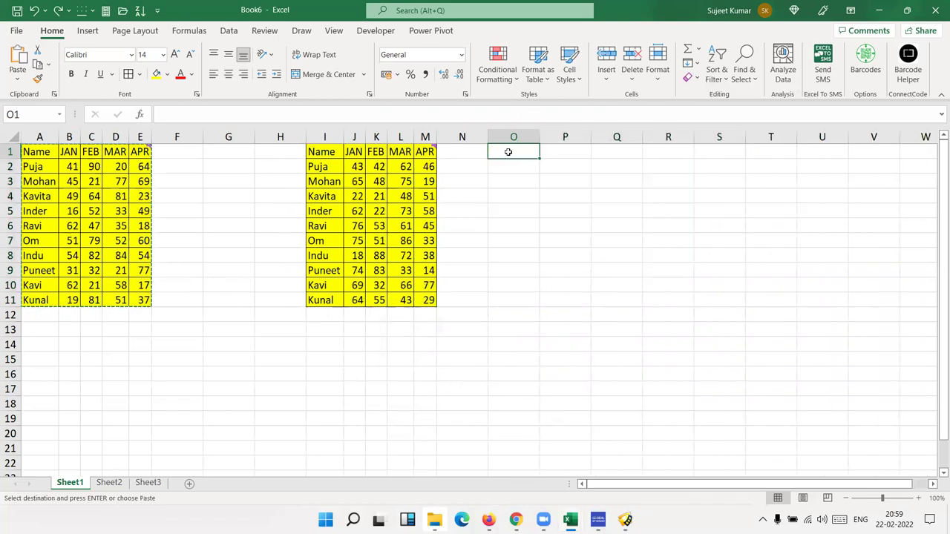
- Paste a third copy at O1 with Keep Source Column Widths, filling O1:S11
{"action": "left_click", "coordinate": [18, 86]}
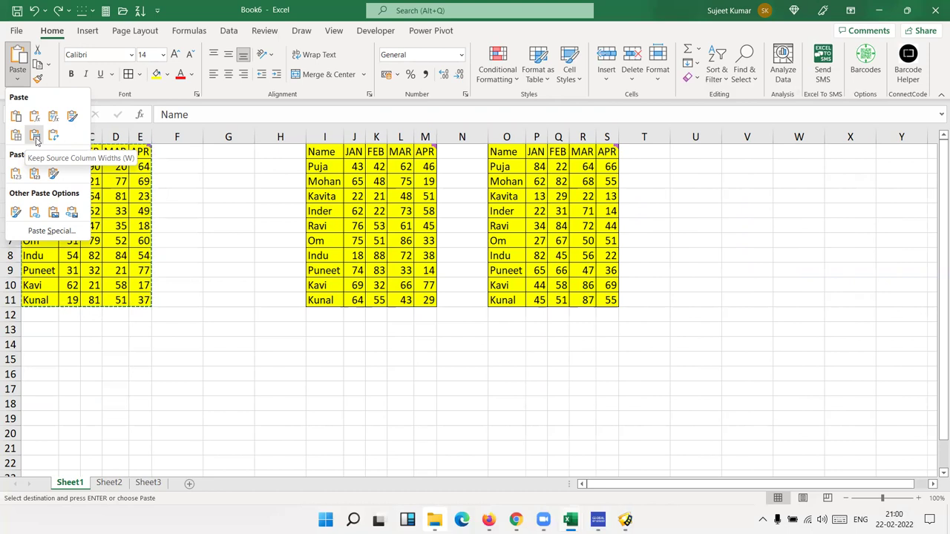
{"action": "left_click", "coordinate": [35, 138]}
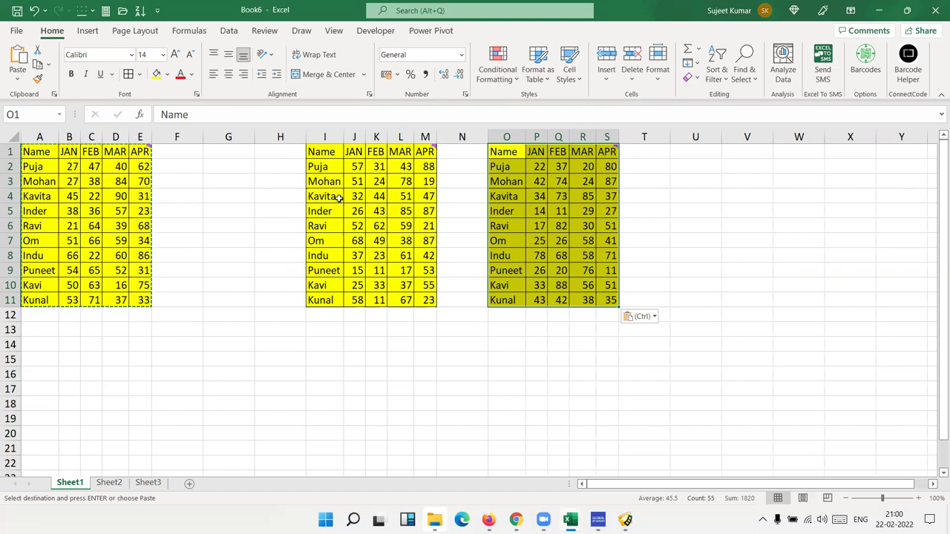
{"action": "left_click", "coordinate": [262, 153]}
- Delete columns G through S, removing both pasted copies
{"action": "left_click", "coordinate": [241, 136]}
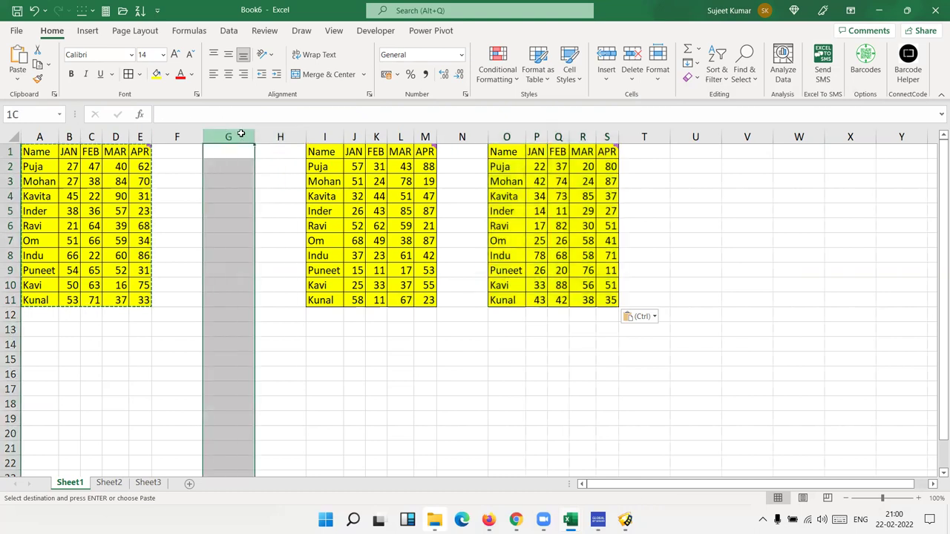
{"action": "left_click_drag", "start_coordinate": [241, 136], "coordinate": [609, 137]}
{"action": "key", "text": "ctrl+minus"}
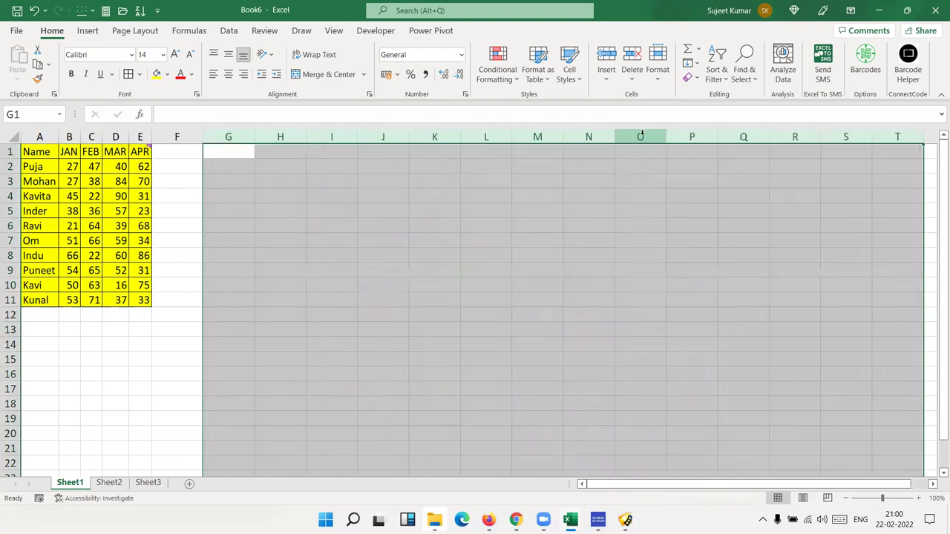
- Add a 'Date' heading in F1 and today's date, 22-02-2022, in F2
{"action": "left_click", "coordinate": [195, 150]}
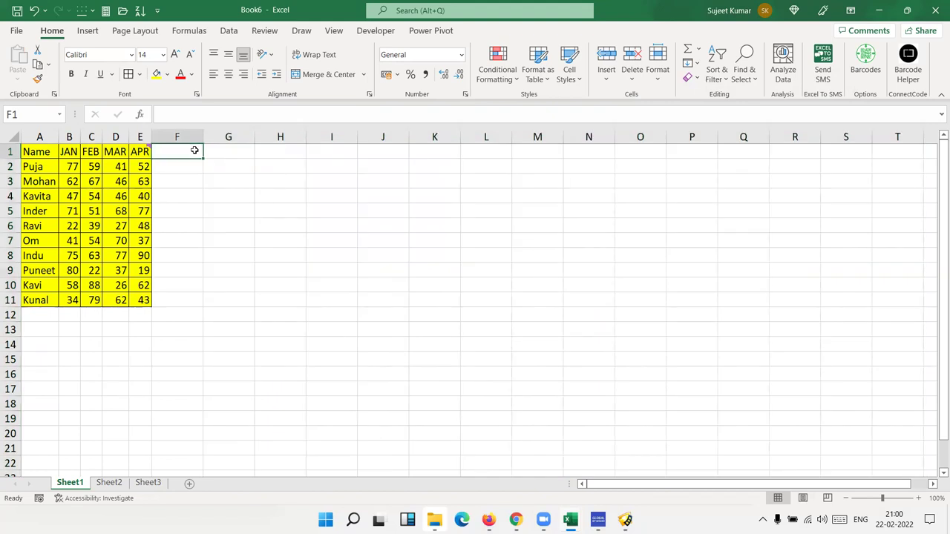
{"action": "type", "text": "Date"}
{"action": "key", "text": "Return"}
{"action": "type", "text": "18/"}
{"action": "key", "text": "Escape"}
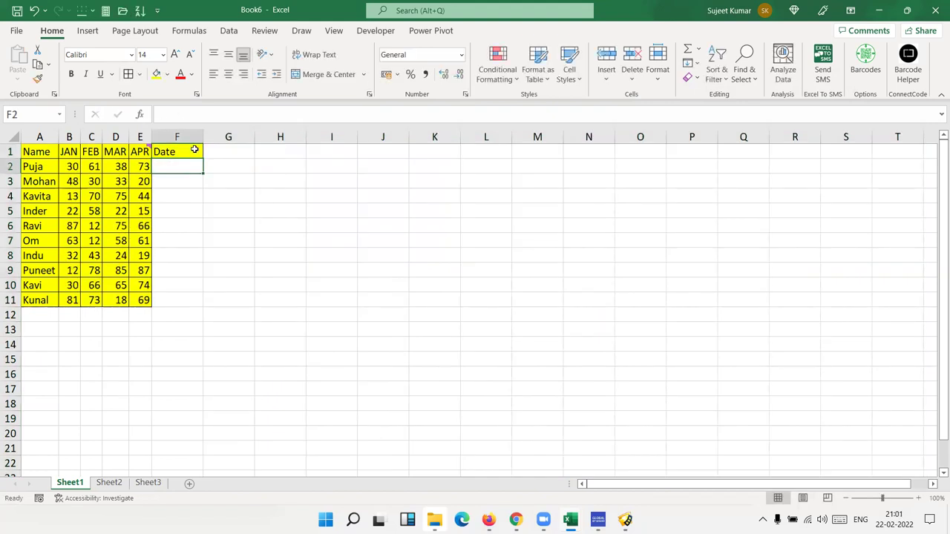
{"action": "key", "text": "ctrl+semicolon"}
{"action": "key", "text": "ctrl+Return"}
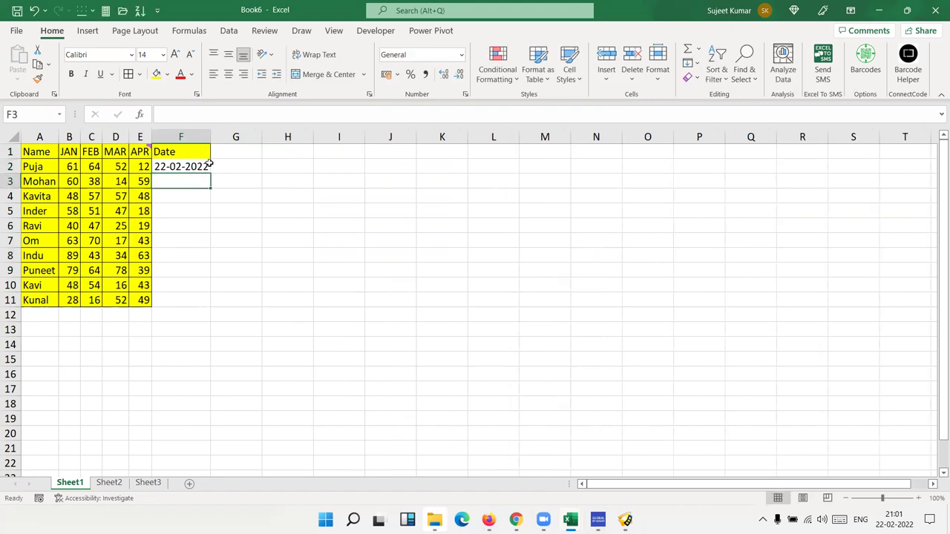
- Fill dates down to F11 through 03-03-2022, shade them yellow, and copy F1:F11
{"action": "left_click_drag", "start_coordinate": [210, 168], "coordinate": [213, 307]}
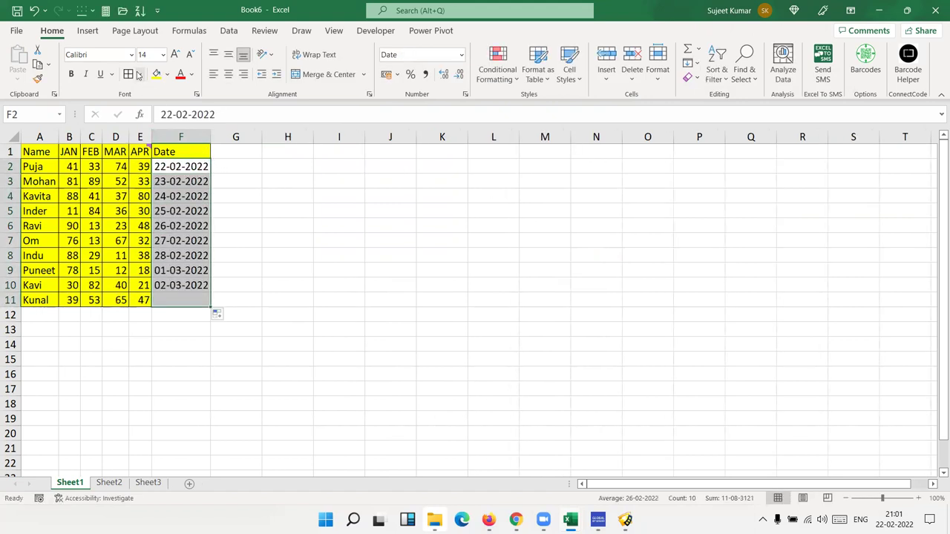
{"action": "left_click", "coordinate": [156, 74]}
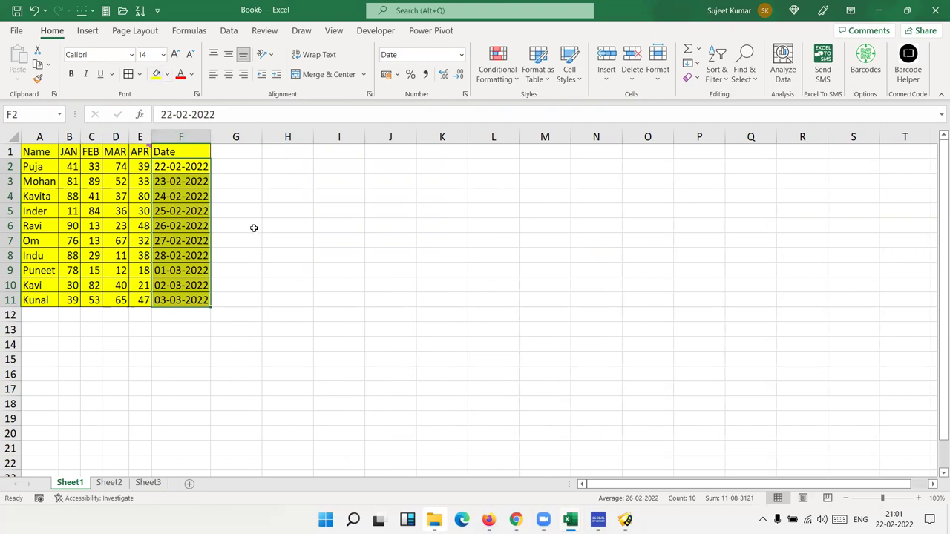
{"action": "left_click", "coordinate": [269, 207]}
{"action": "left_click_drag", "start_coordinate": [181, 152], "coordinate": [181, 298]}
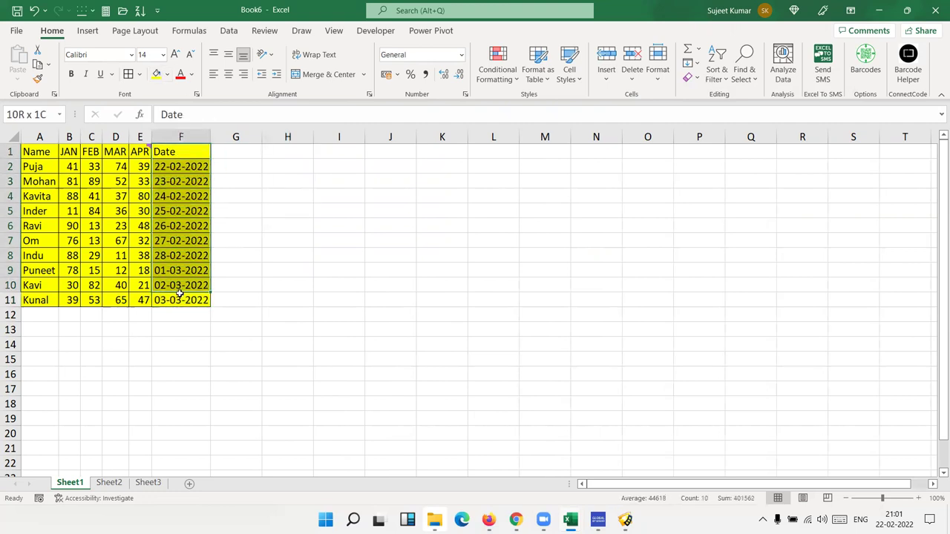
{"action": "key", "text": "ctrl+c"}
- Paste the Date column into J1 as values only, showing serials 44614–44623
{"action": "left_click", "coordinate": [386, 152]}
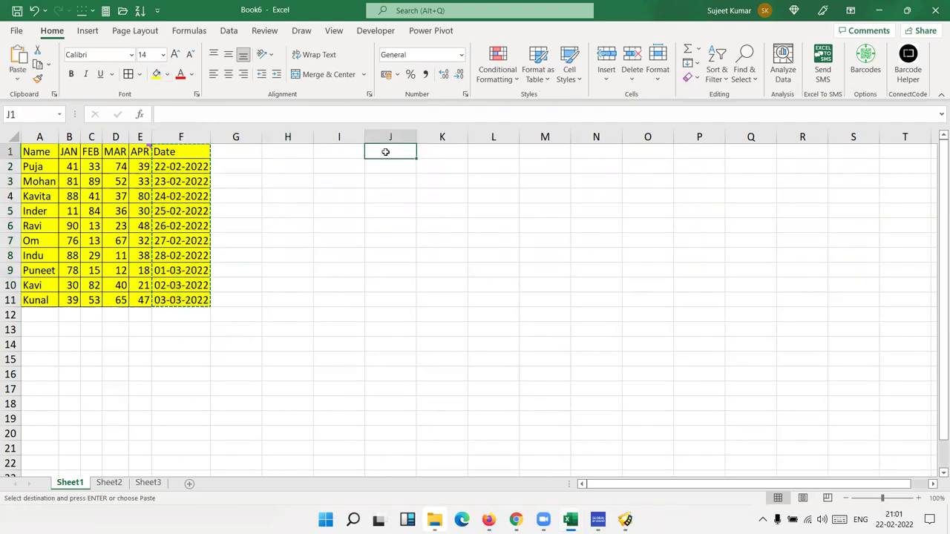
{"action": "right_click", "coordinate": [385, 152]}
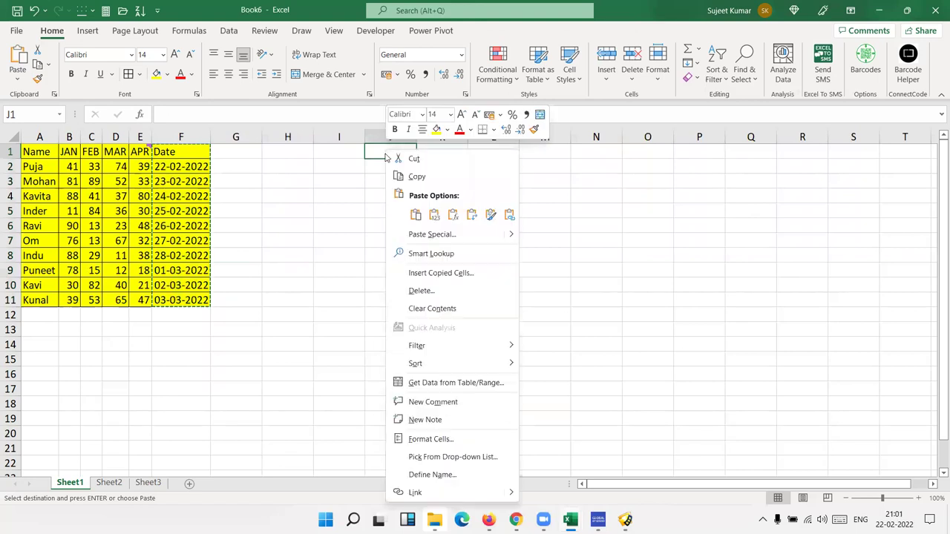
{"action": "left_click", "coordinate": [414, 240]}
{"action": "left_click", "coordinate": [334, 191]}
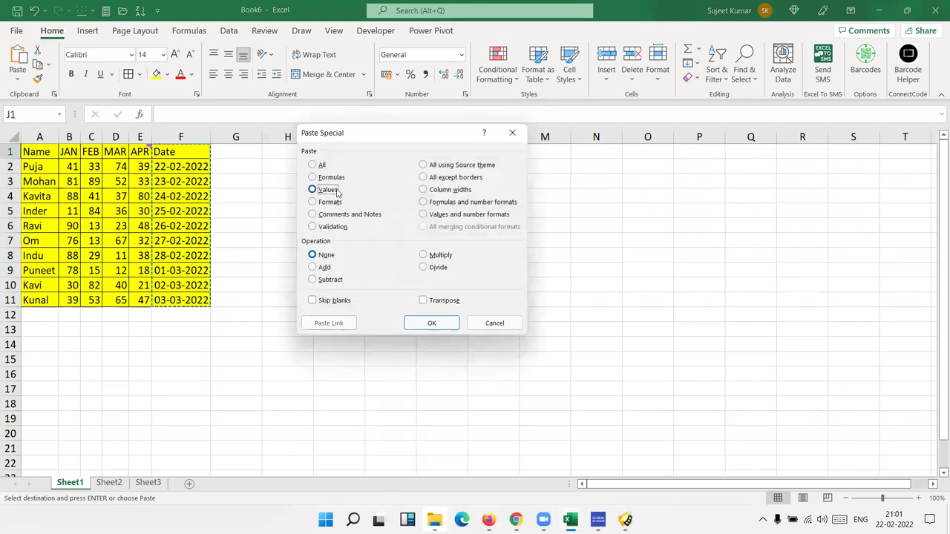
{"action": "left_click", "coordinate": [453, 323]}
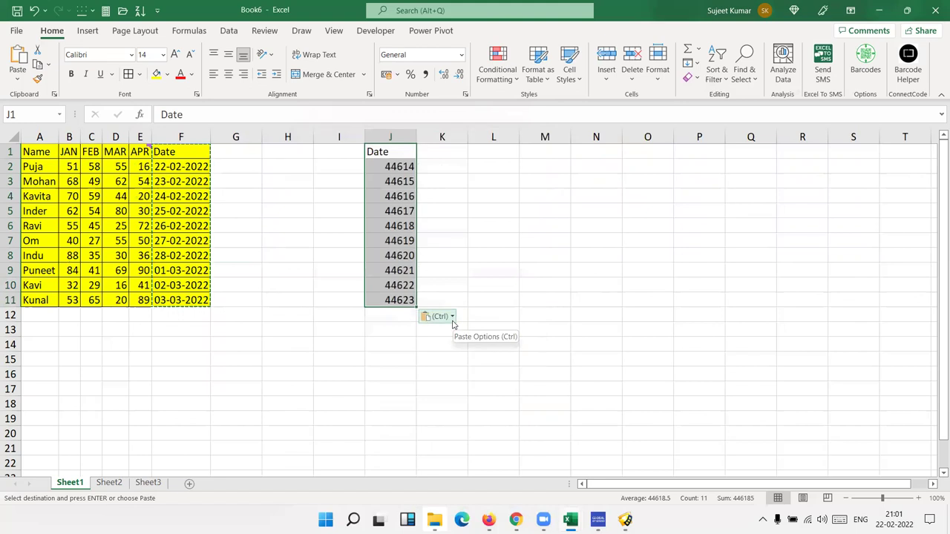
{"action": "left_click", "coordinate": [385, 211]}
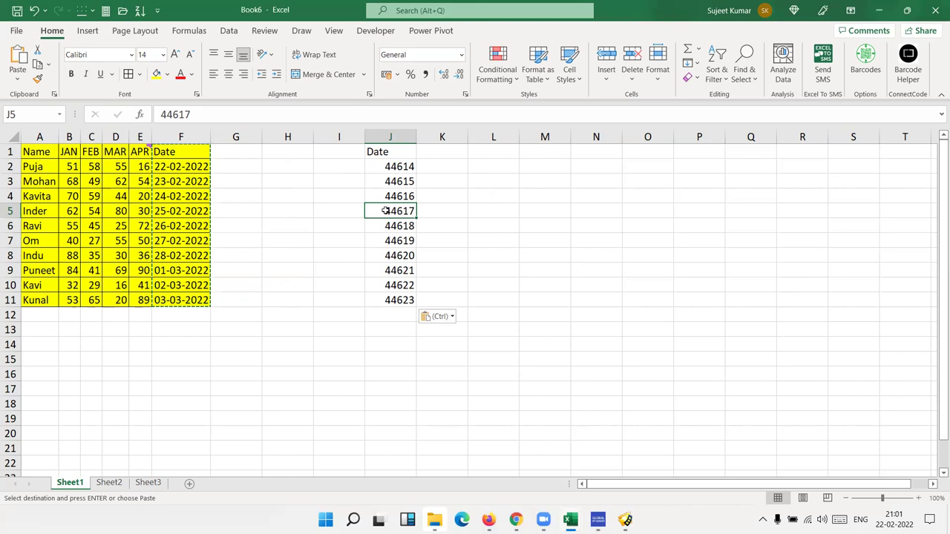
{"action": "left_click", "coordinate": [307, 334]}
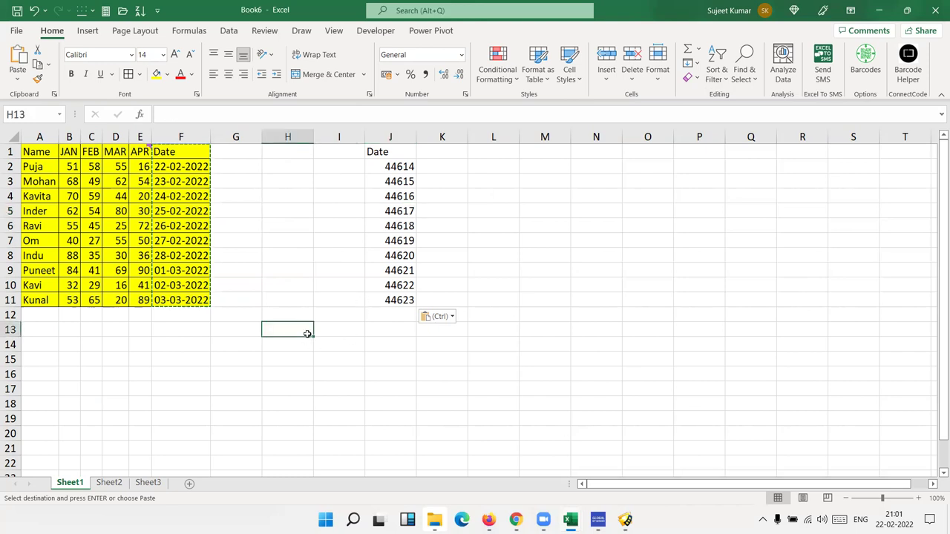
- Enter 1 in H13, format it as Long Date (01 January 1900), and open the Windows calendar
{"action": "type", "text": "1"}
{"action": "key", "text": "ctrl+Return"}
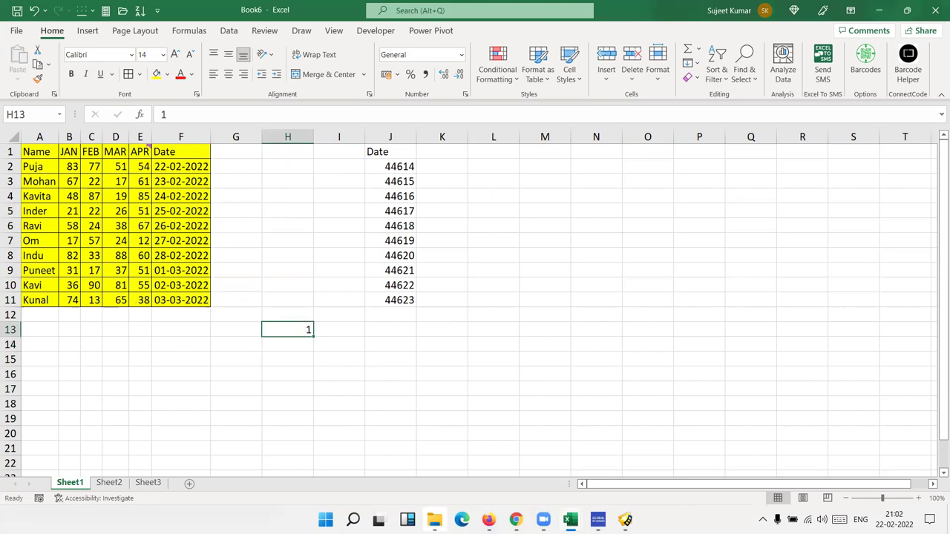
{"action": "mouse_move", "coordinate": [543, 519]}
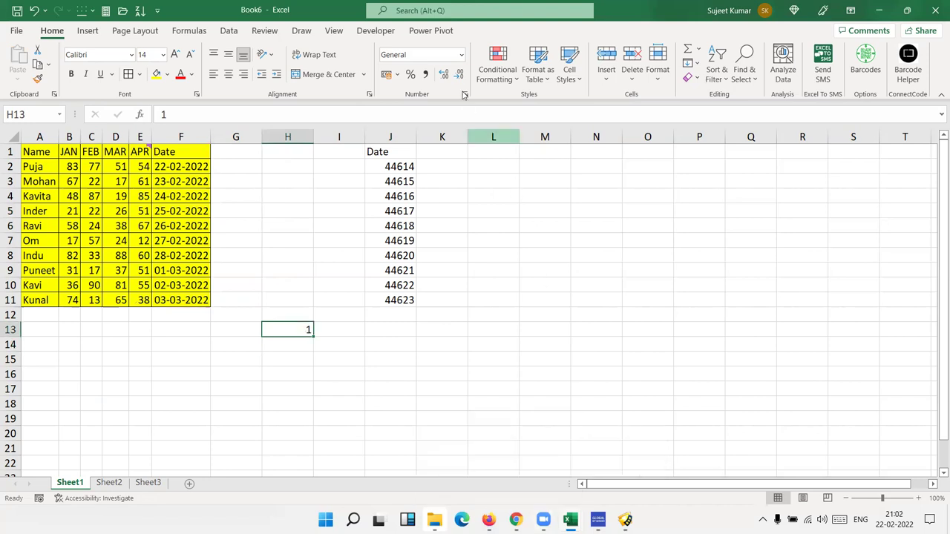
{"action": "left_click", "coordinate": [460, 55]}
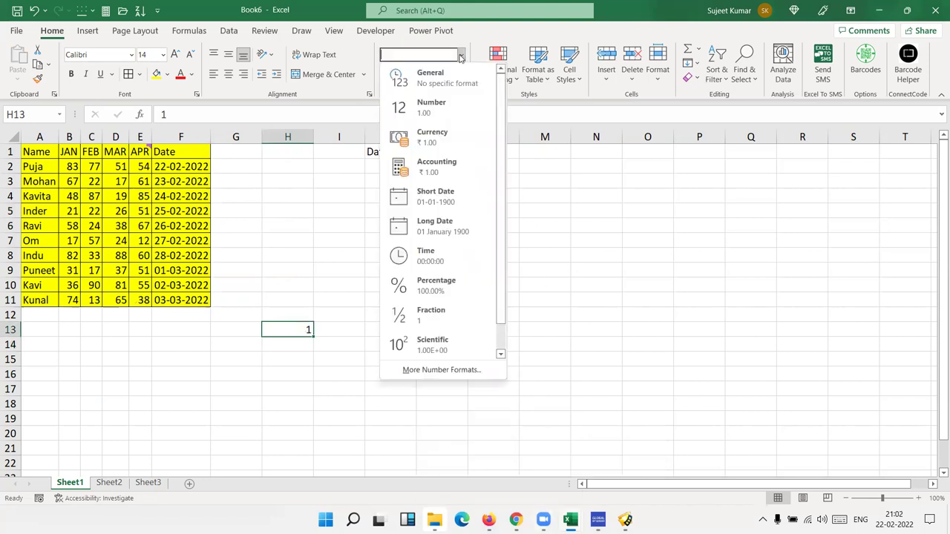
{"action": "left_click", "coordinate": [462, 231]}
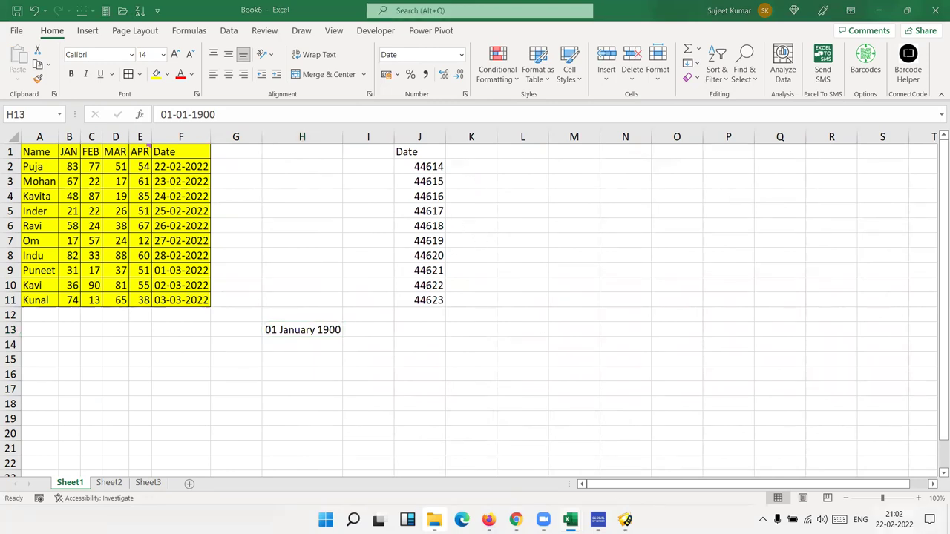
{"action": "key", "text": "super+alt+d"}
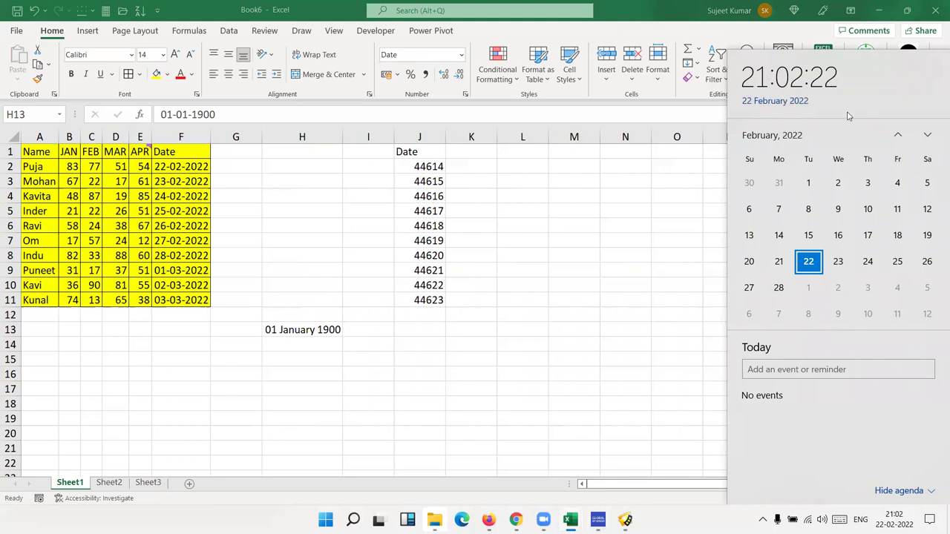
- Browse the calendar from March back to February 2022, then zoom out to the year view
{"action": "left_click", "coordinate": [928, 136]}
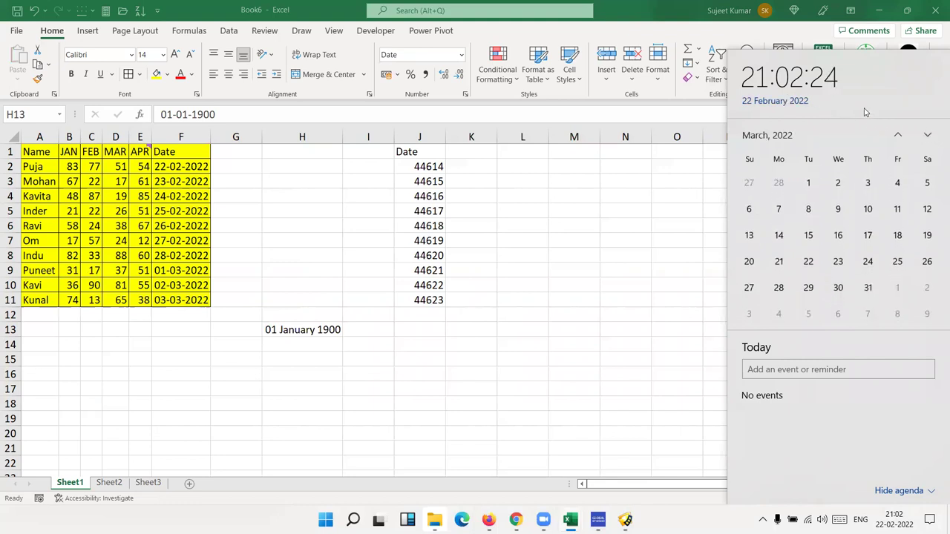
{"action": "left_click", "coordinate": [802, 102]}
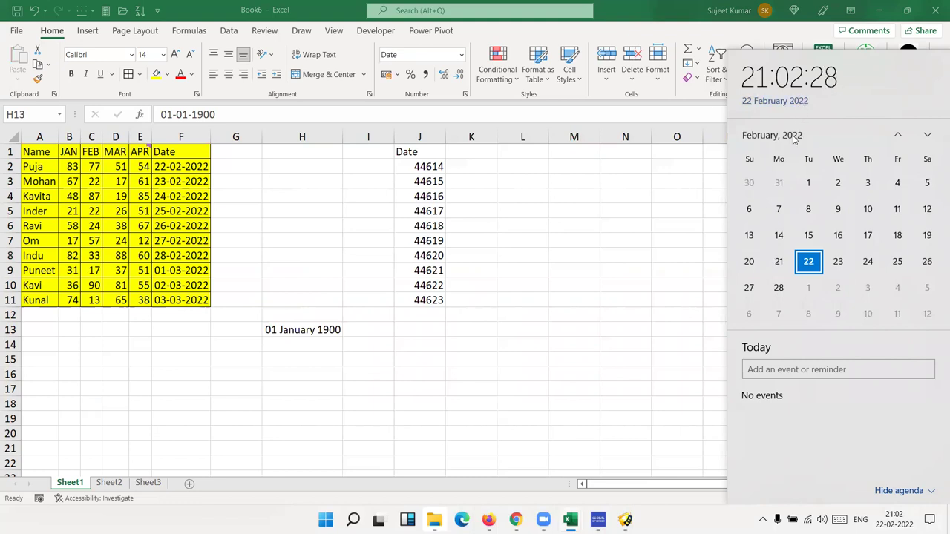
{"action": "left_click", "coordinate": [793, 137]}
{"action": "left_click", "coordinate": [753, 137]}
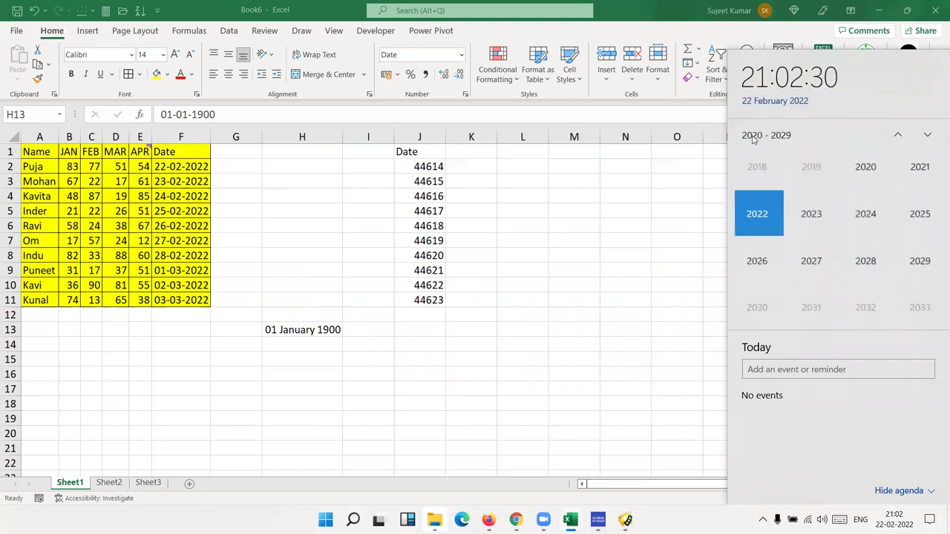
- Step through the decades back to the 1920s, then close the calendar
{"action": "left_click", "coordinate": [927, 135]}
{"action": "left_click", "coordinate": [927, 136]}
{"action": "left_click", "coordinate": [927, 137]}
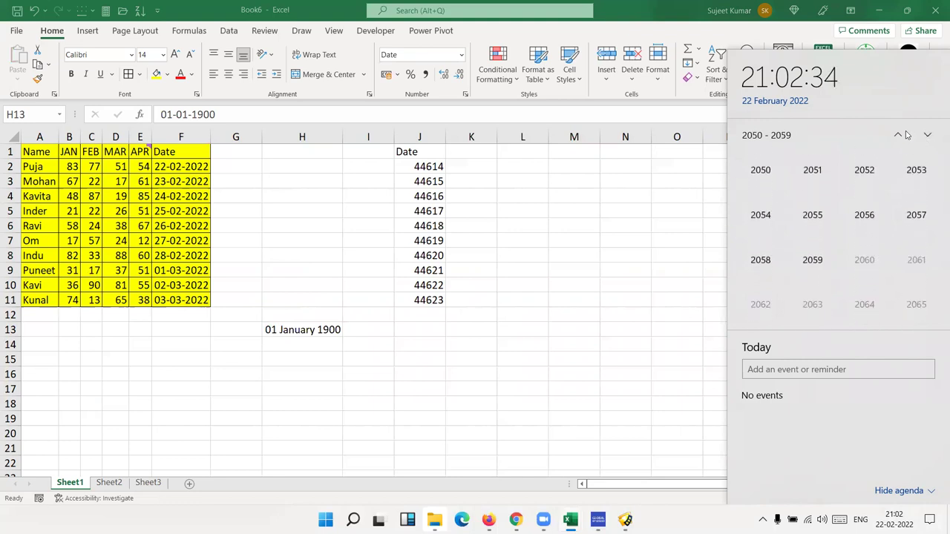
{"action": "left_click", "coordinate": [898, 137]}
{"action": "double_click", "coordinate": [897, 136]}
{"action": "left_click", "coordinate": [897, 136]}
{"action": "double_click", "coordinate": [898, 136]}
{"action": "left_click", "coordinate": [897, 137]}
{"action": "double_click", "coordinate": [898, 136]}
{"action": "triple_click", "coordinate": [897, 136]}
{"action": "left_click", "coordinate": [897, 137]}
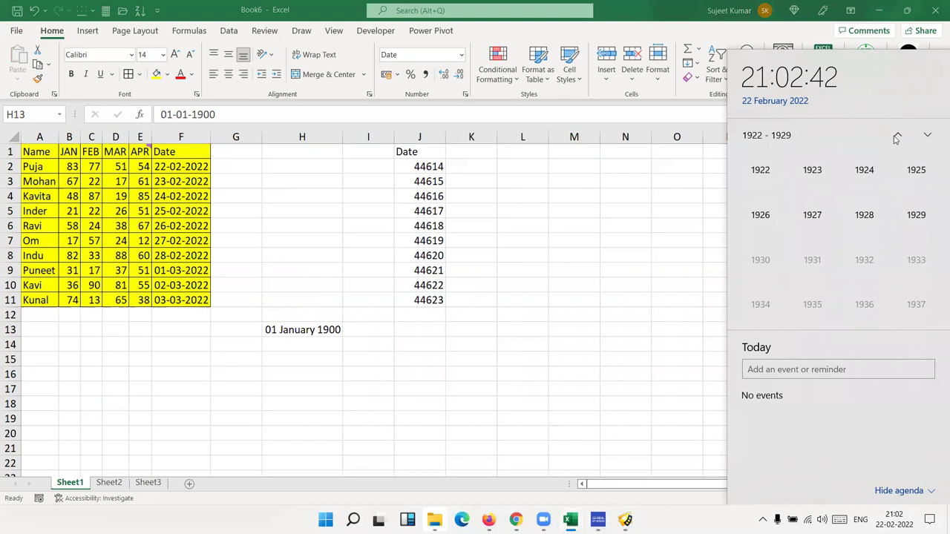
{"action": "left_click", "coordinate": [300, 366]}
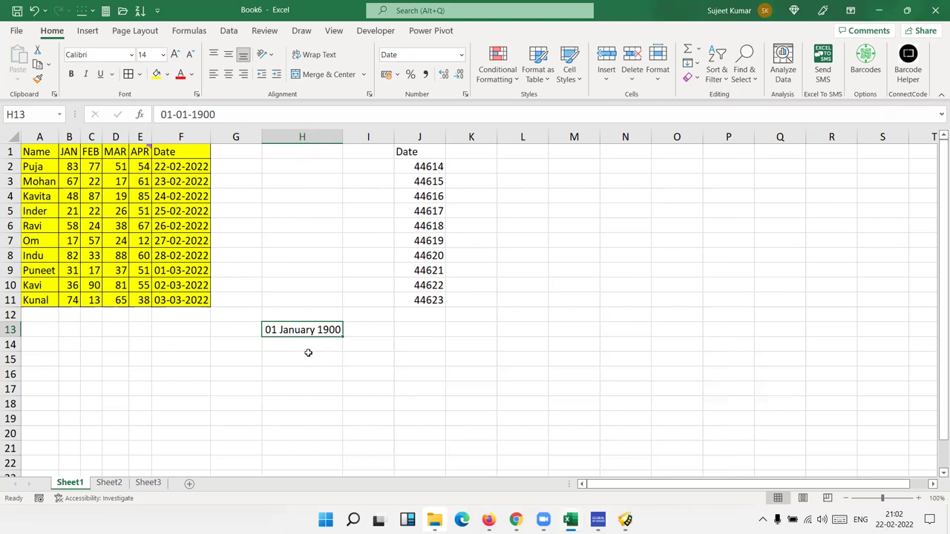
- Try the values 32 and then 367 in H13 to see their long dates
{"action": "left_click", "coordinate": [308, 353]}
{"action": "left_click", "coordinate": [313, 335]}
{"action": "type", "text": "32"}
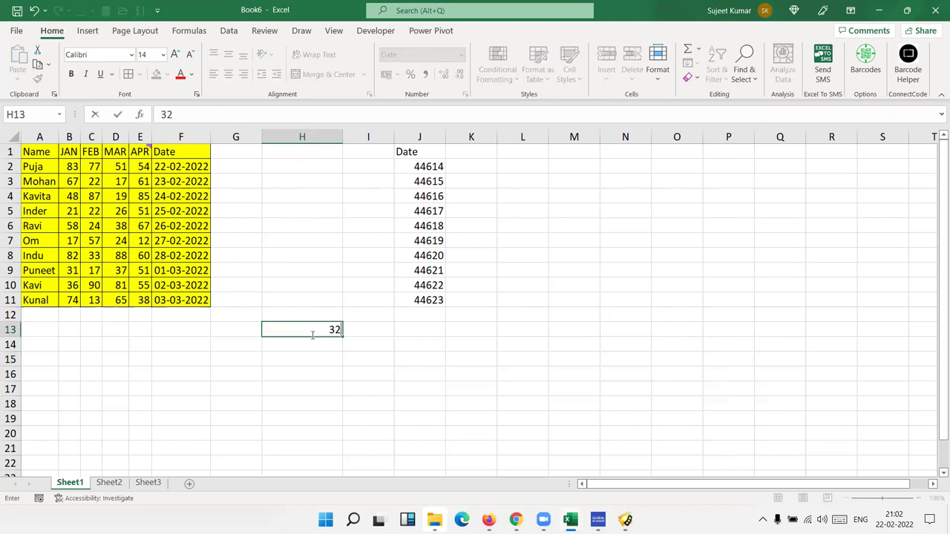
{"action": "key", "text": "Return"}
{"action": "left_click", "coordinate": [313, 334]}
{"action": "type", "text": "367"}
{"action": "key", "text": "Return"}
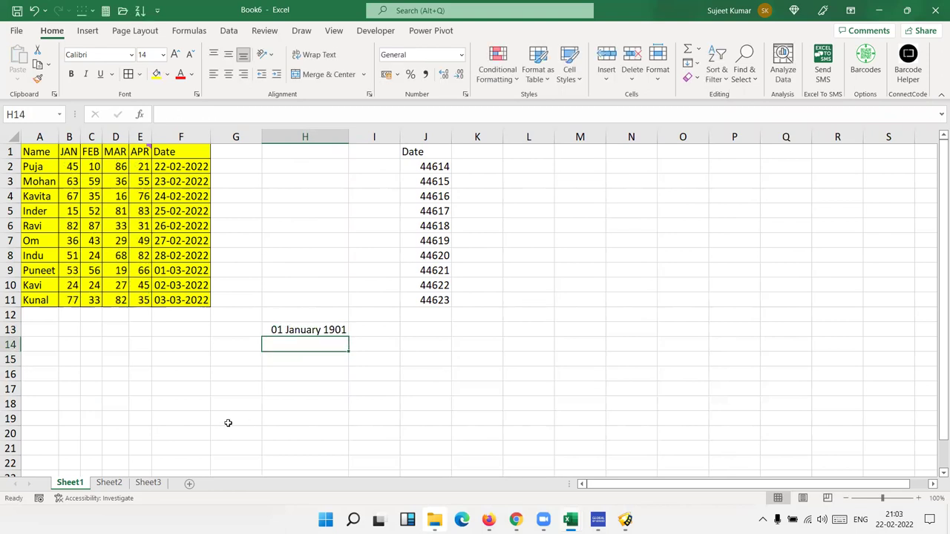
- Enter 44614 in H13, showing 22 February 2022, then select J2:J11
{"action": "key", "text": "Up"}
{"action": "type", "text": "44614"}
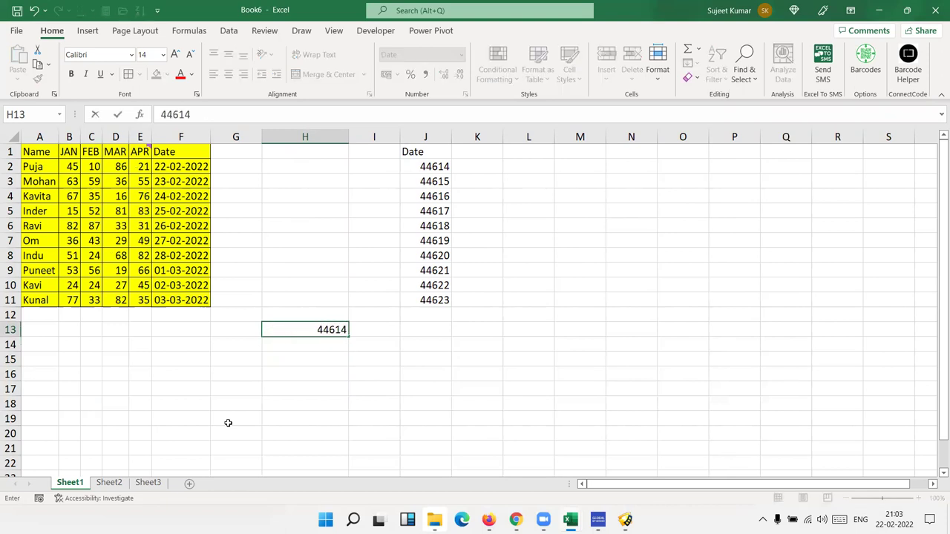
{"action": "key", "text": "Return"}
{"action": "key", "text": "Up"}
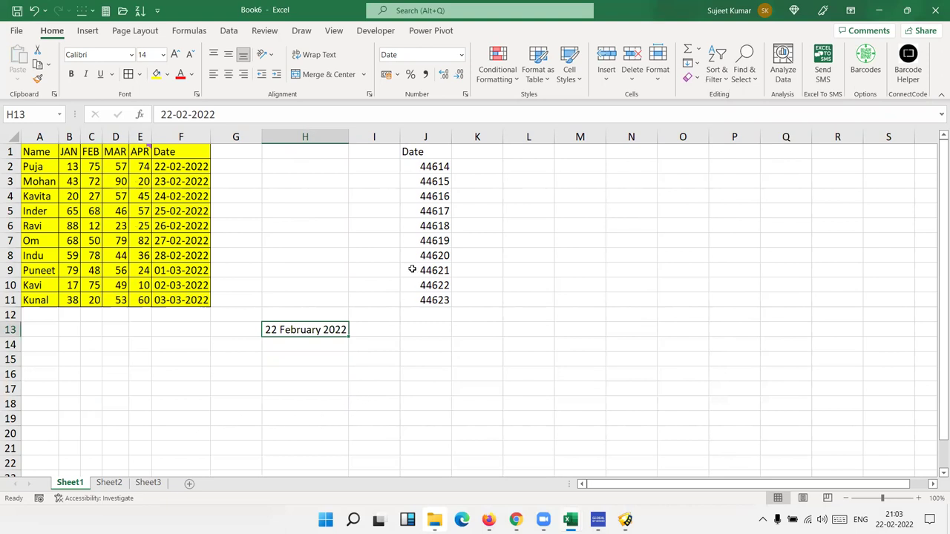
{"action": "left_click_drag", "start_coordinate": [432, 167], "coordinate": [429, 295]}
- Try Long Date on J2:J11, revert it, then copy the Date column F1:F11
{"action": "left_click", "coordinate": [461, 56]}
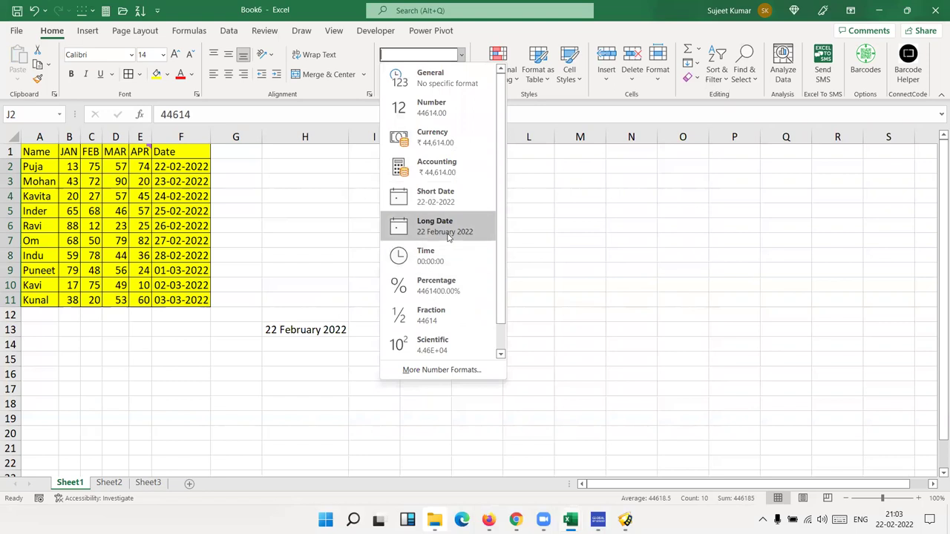
{"action": "left_click", "coordinate": [447, 236]}
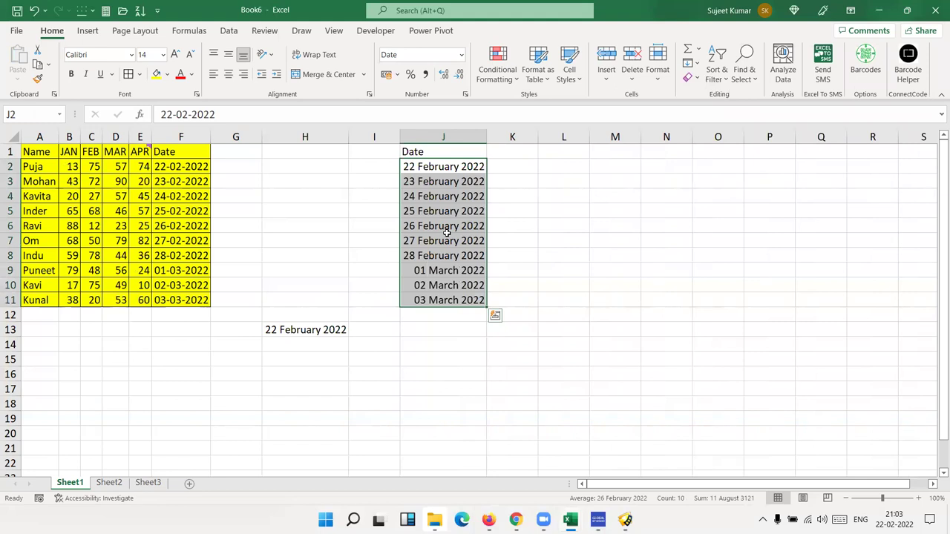
{"action": "key", "text": "ctrl+shift+grave"}
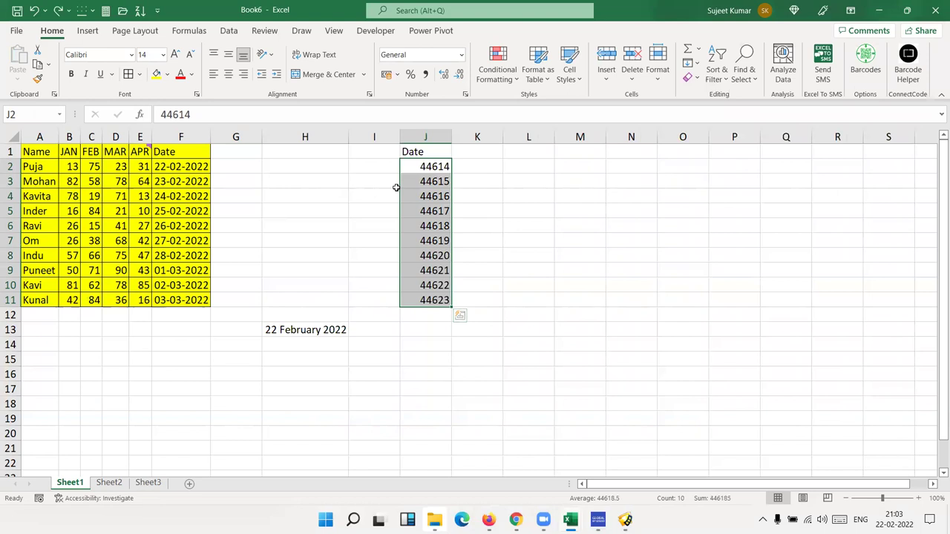
{"action": "left_click_drag", "start_coordinate": [178, 152], "coordinate": [179, 301]}
{"action": "key", "text": "ctrl+c"}
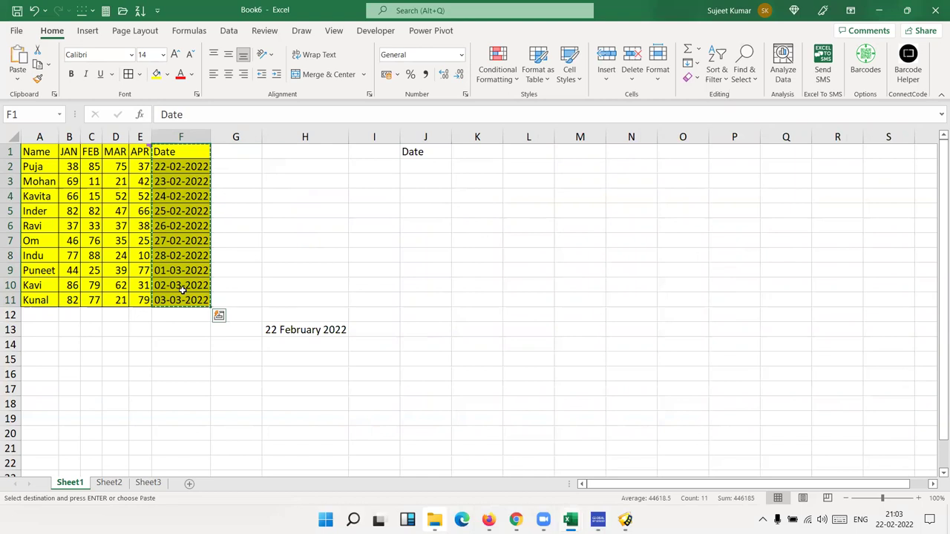
- Paste F1:F11 into J1 as values and number formats, then autofit column J to show the dates
{"action": "left_click", "coordinate": [435, 157]}
{"action": "right_click", "coordinate": [435, 157]}
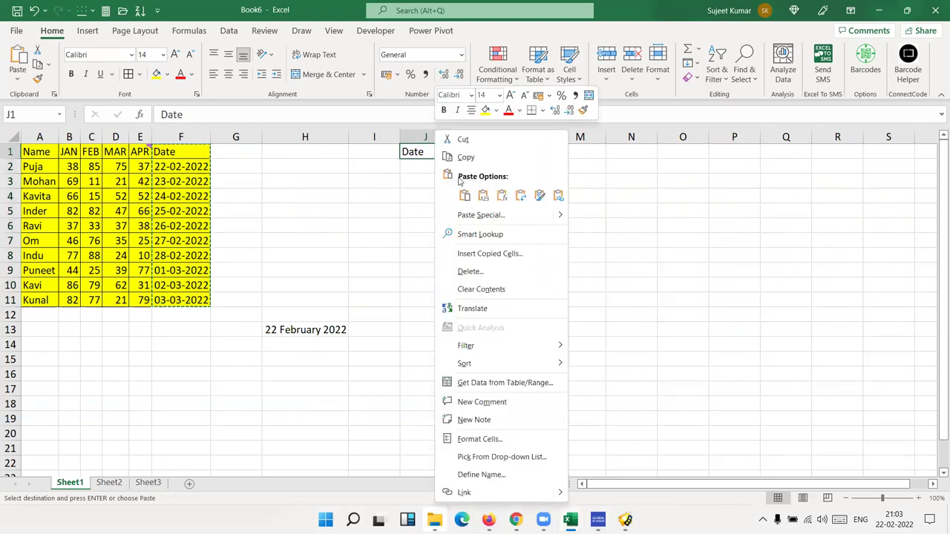
{"action": "left_click", "coordinate": [482, 217]}
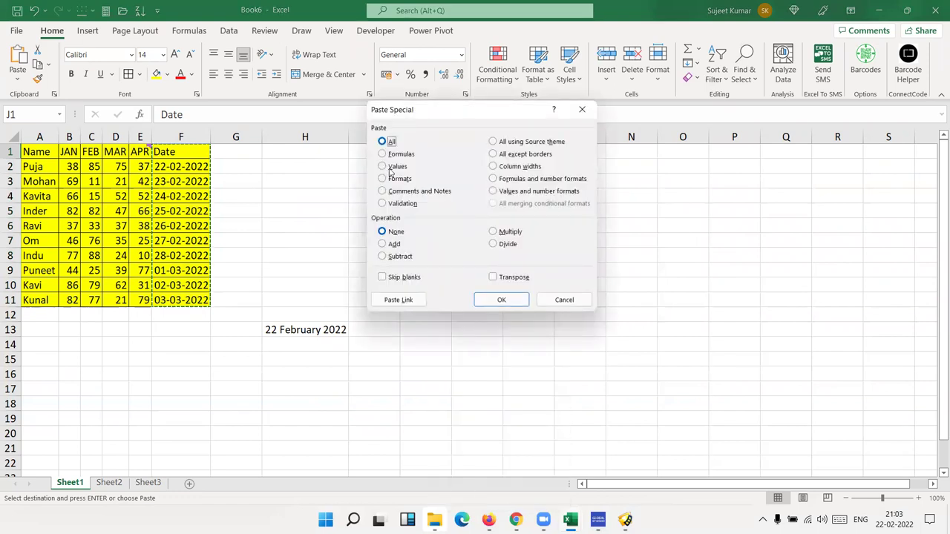
{"action": "left_click_drag", "start_coordinate": [403, 115], "coordinate": [543, 145]}
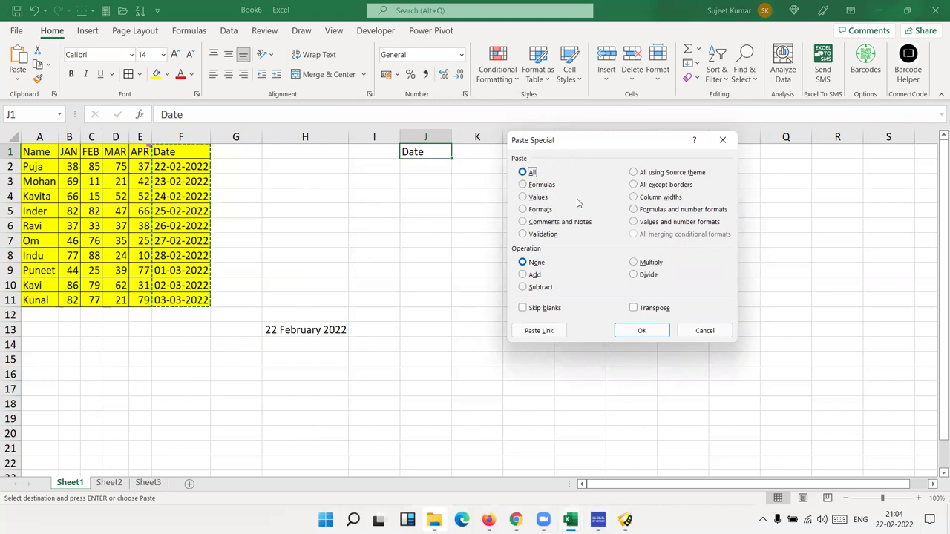
{"action": "left_click", "coordinate": [535, 197]}
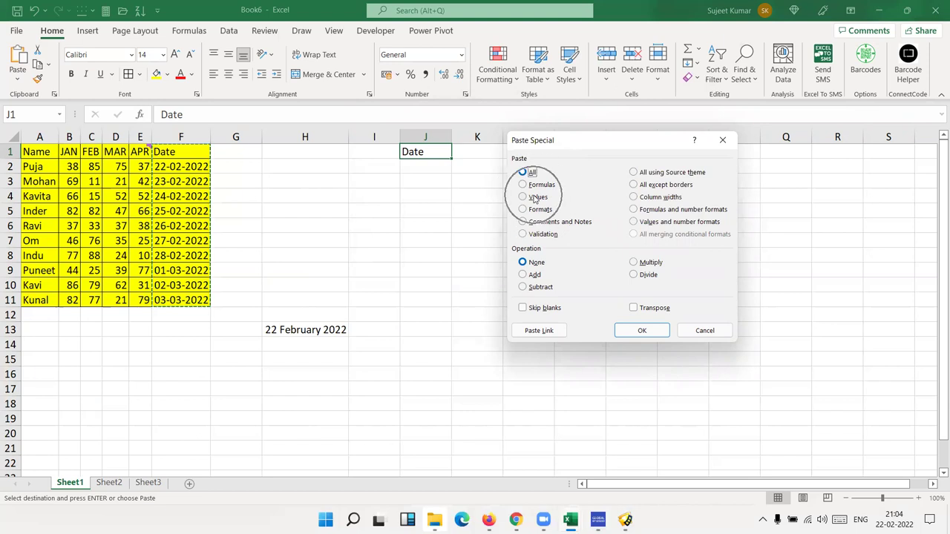
{"action": "left_click", "coordinate": [638, 226]}
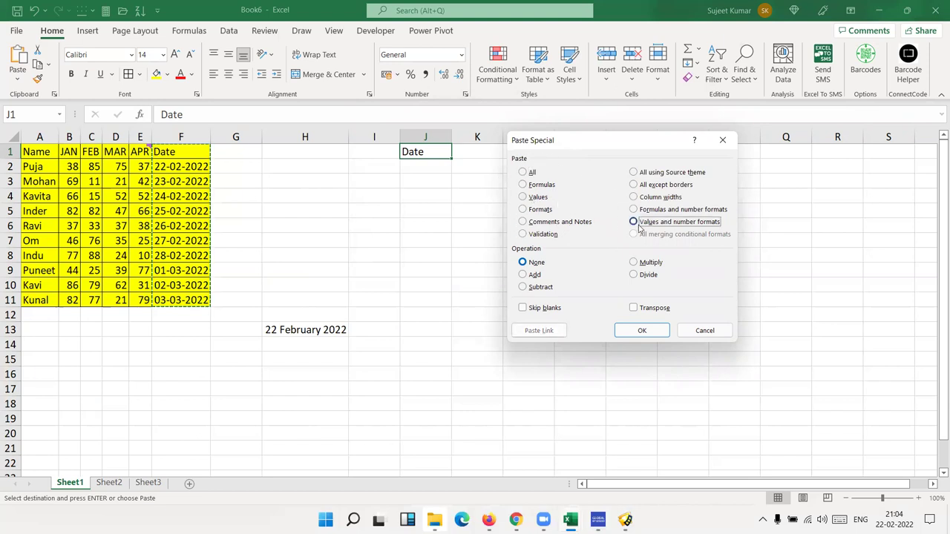
{"action": "left_click", "coordinate": [643, 332]}
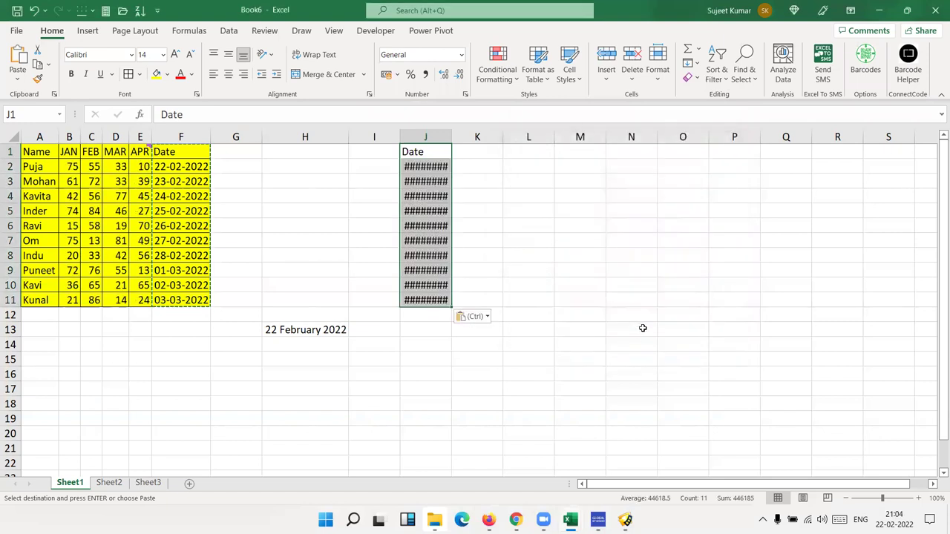
{"action": "double_click", "coordinate": [451, 139]}
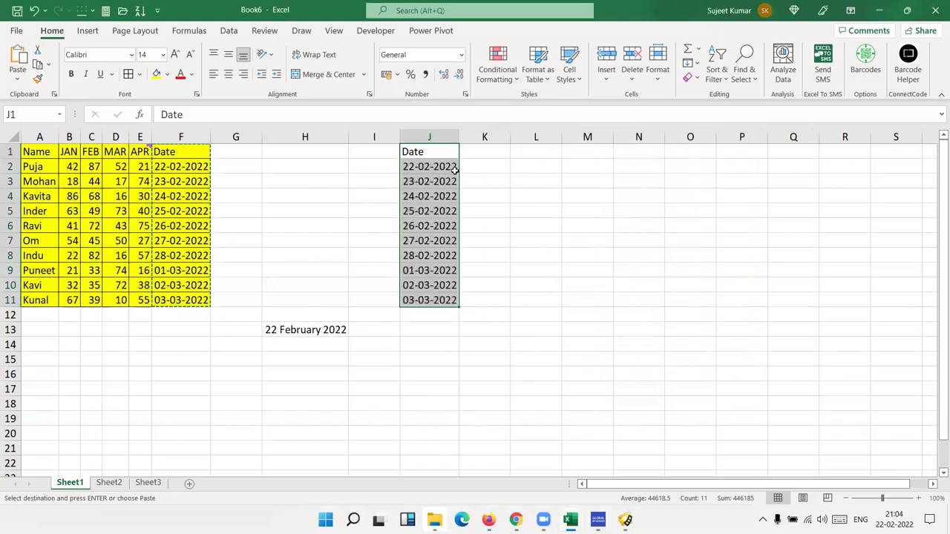
{"action": "left_click", "coordinate": [444, 170]}
{"action": "key", "text": "Down"}
{"action": "key", "text": "Down"}
{"action": "key", "text": "Down"}
{"action": "key", "text": "Down"}
{"action": "key", "text": "Down"}
{"action": "key", "text": "Down"}
{"action": "key", "text": "Down"}
{"action": "key", "text": "Down"}
{"action": "key", "text": "Down"}
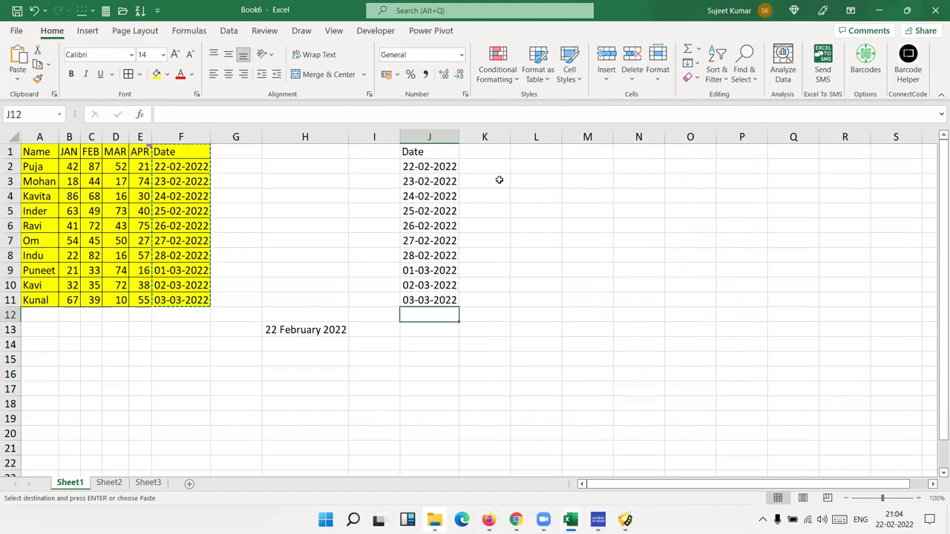
{"action": "right_click", "coordinate": [536, 152]}
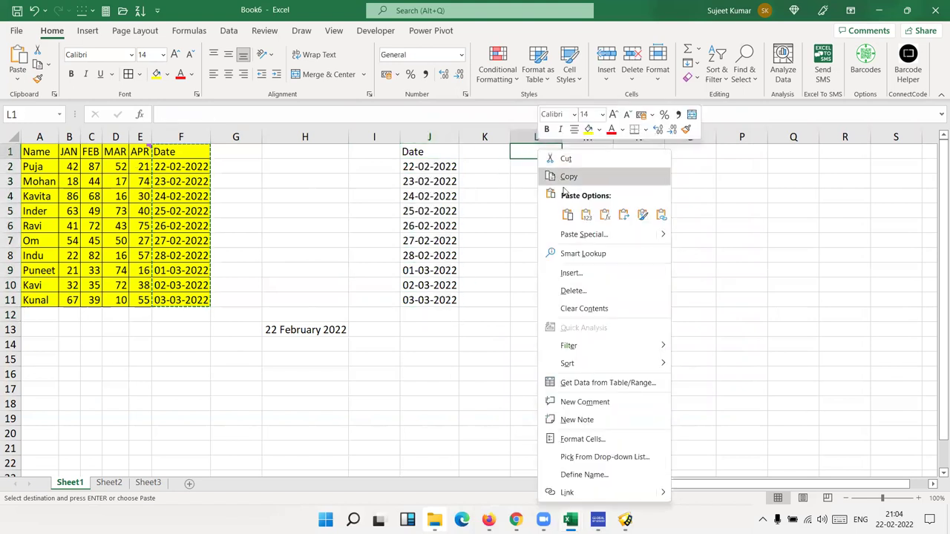
{"action": "left_click", "coordinate": [583, 235]}
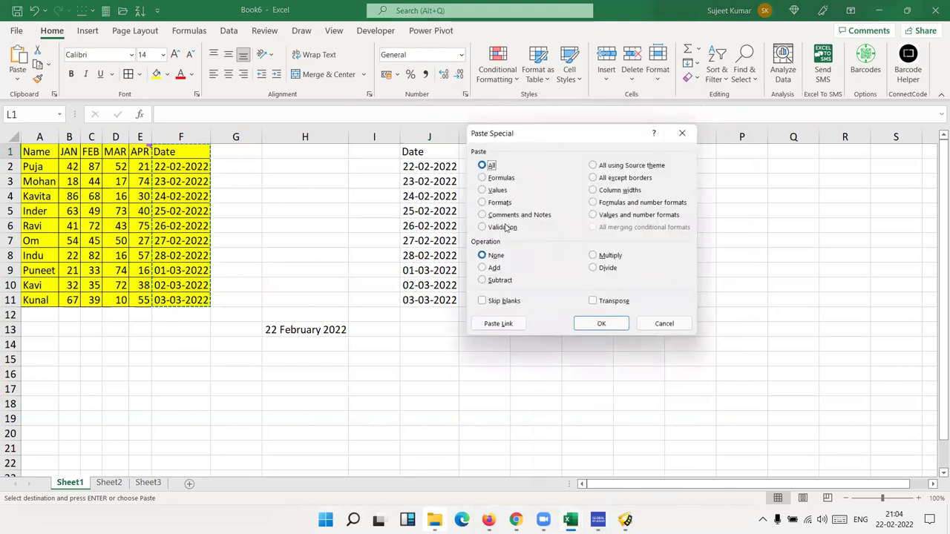
{"action": "key", "text": "Escape"}
{"action": "right_click", "coordinate": [533, 181]}
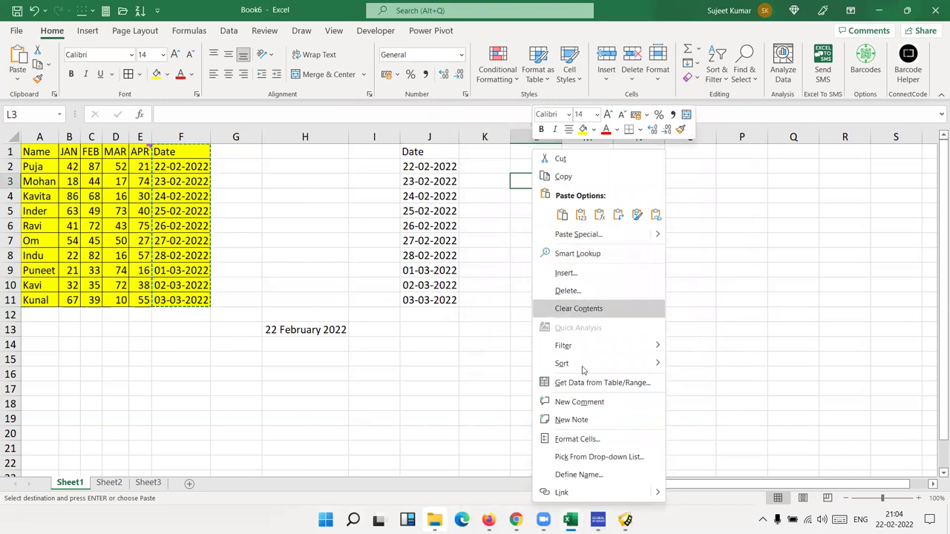
{"action": "key", "text": "Escape"}
{"action": "key", "text": "Escape"}
{"action": "key", "text": "ctrl+1"}
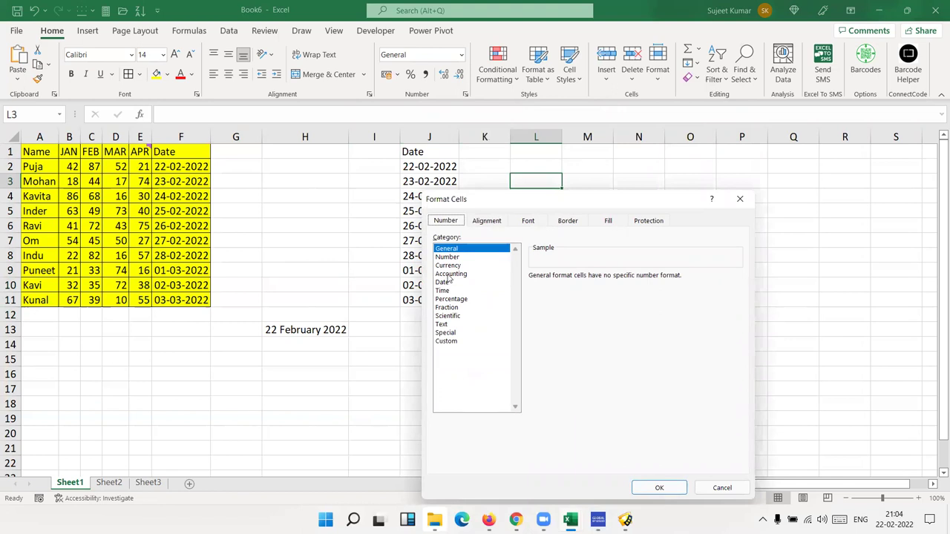
{"action": "left_click", "coordinate": [737, 205]}
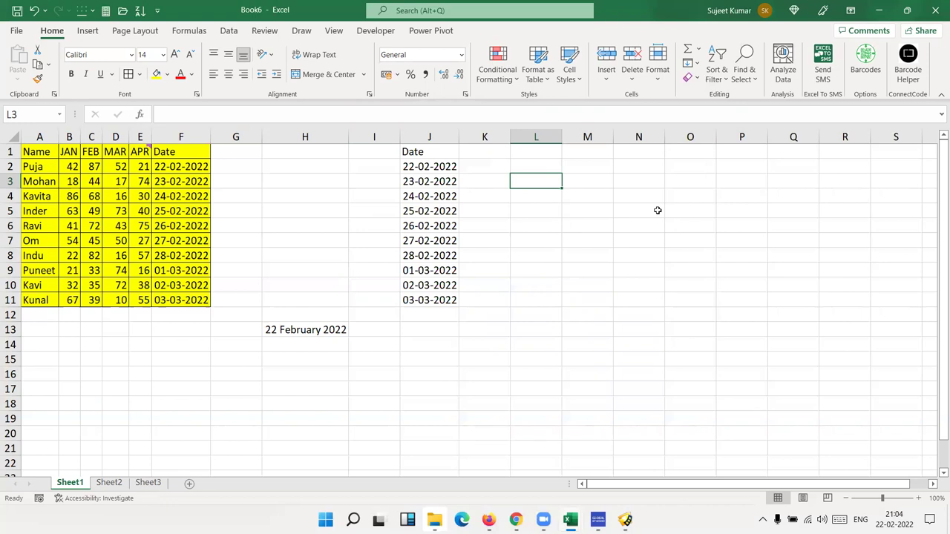
{"action": "left_click", "coordinate": [569, 37]}
- On Sheet2, enter 20 in cell D6 and 30 in cell G6
{"action": "left_click", "coordinate": [107, 487]}
{"action": "left_click", "coordinate": [75, 487]}
{"action": "left_click", "coordinate": [99, 486]}
{"action": "left_click", "coordinate": [178, 221]}
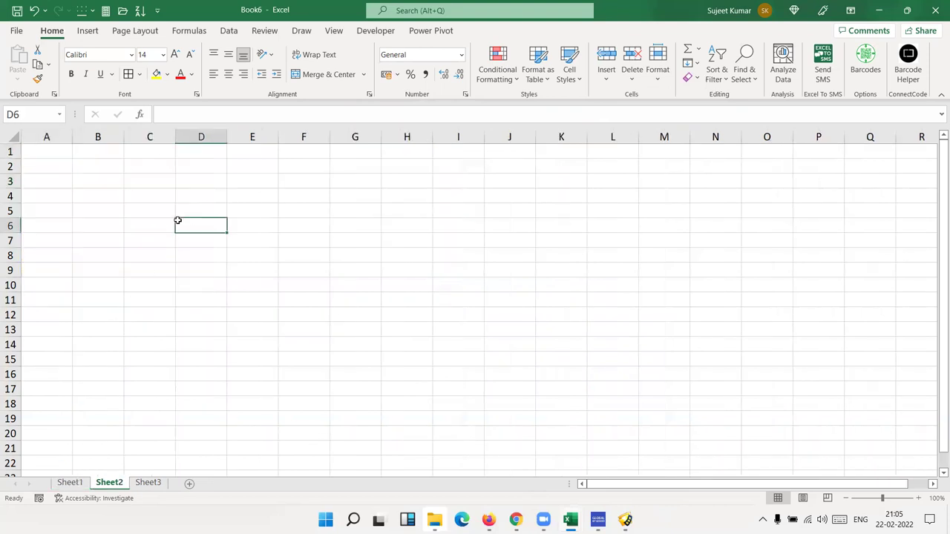
{"action": "type", "text": "20"}
{"action": "key", "text": "Tab"}
{"action": "key", "text": "Tab"}
{"action": "key", "text": "Tab"}
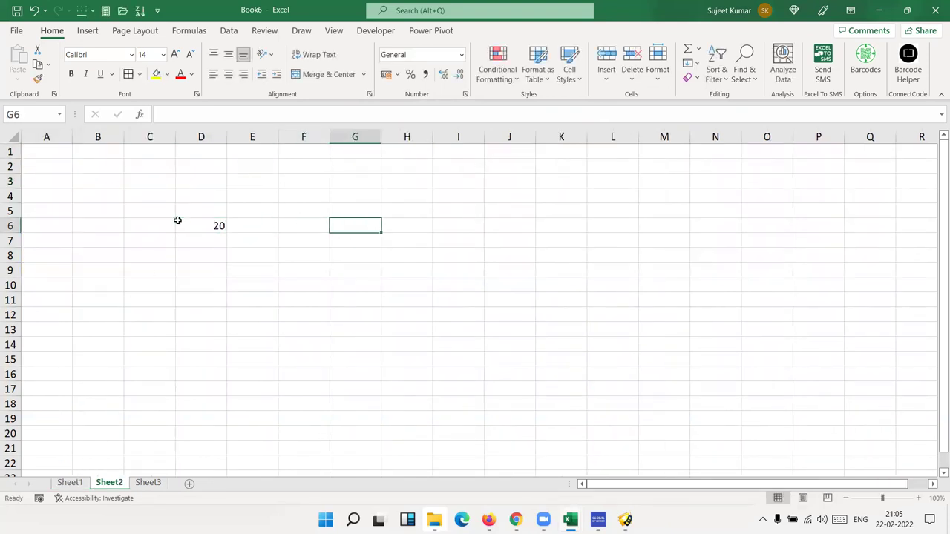
{"action": "type", "text": "30"}
{"action": "key", "text": "Return"}
- Copy the 20 from D6, paste it into G6, then undo so G6 keeps 30
{"action": "left_click", "coordinate": [217, 227]}
{"action": "key", "text": "ctrl+c"}
{"action": "left_click", "coordinate": [357, 232]}
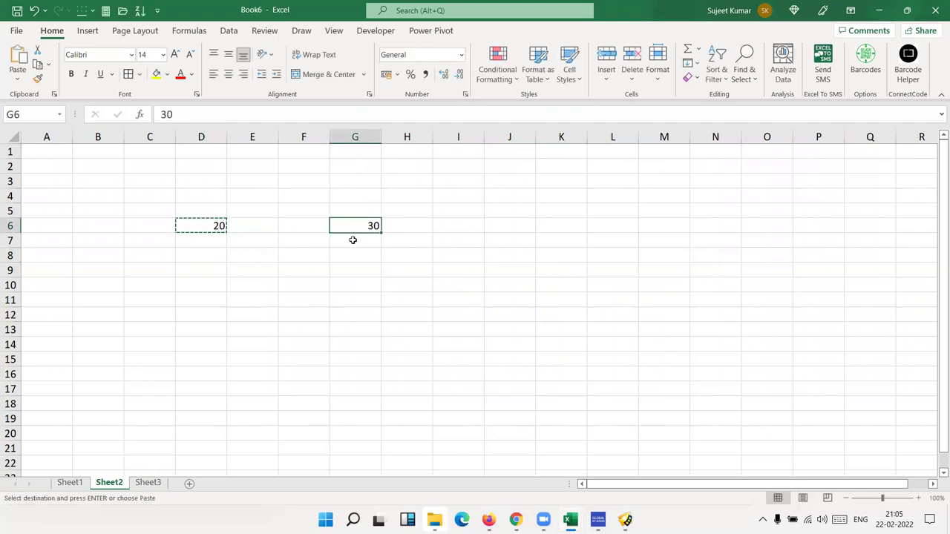
{"action": "key", "text": "ctrl+v"}
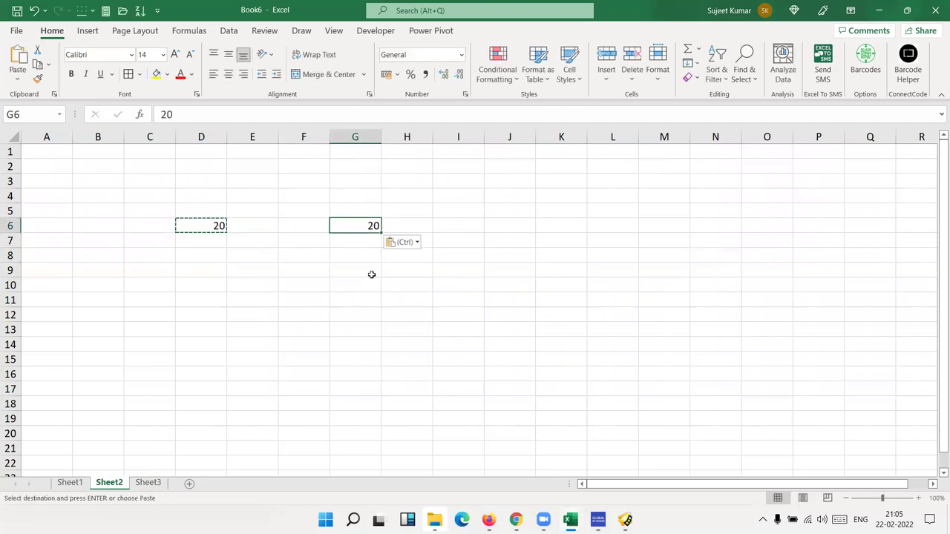
{"action": "key", "text": "ctrl+z"}
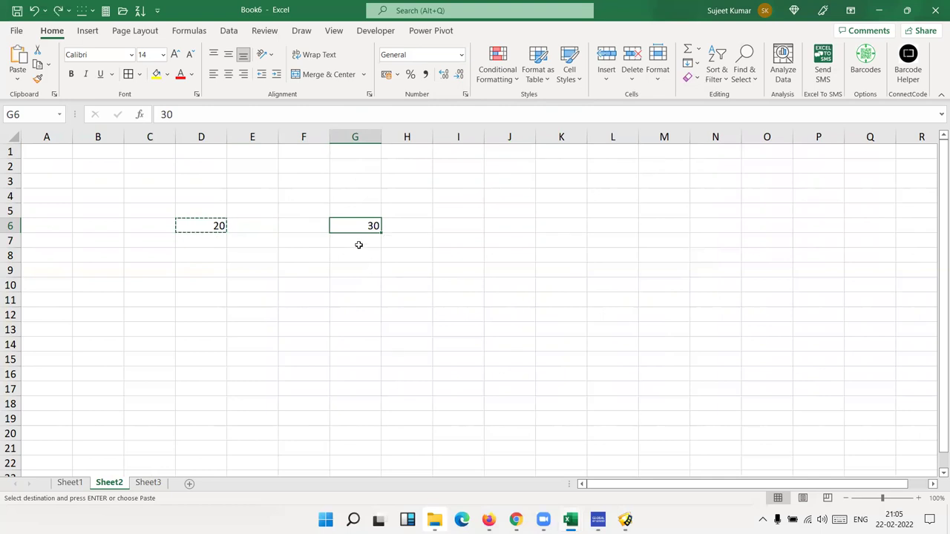
- Paste Special the copied 20 into G6 with the Add operation, making it 50
{"action": "right_click", "coordinate": [358, 227]}
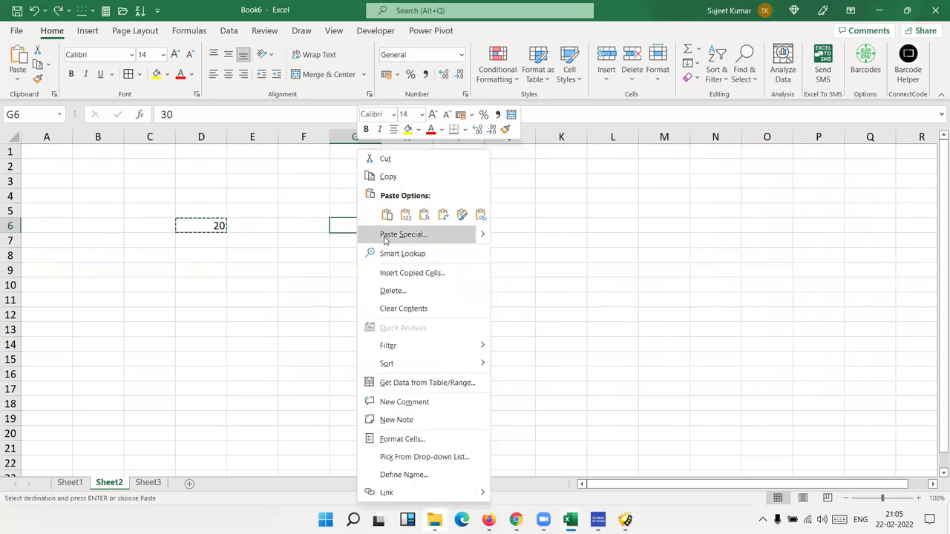
{"action": "left_click", "coordinate": [386, 236]}
{"action": "left_click", "coordinate": [298, 267]}
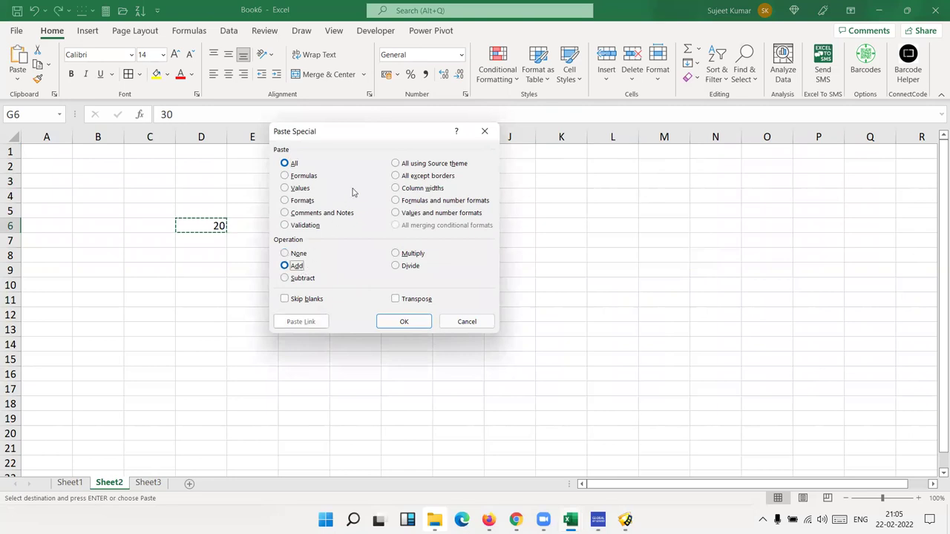
{"action": "left_click_drag", "start_coordinate": [398, 138], "coordinate": [608, 121]}
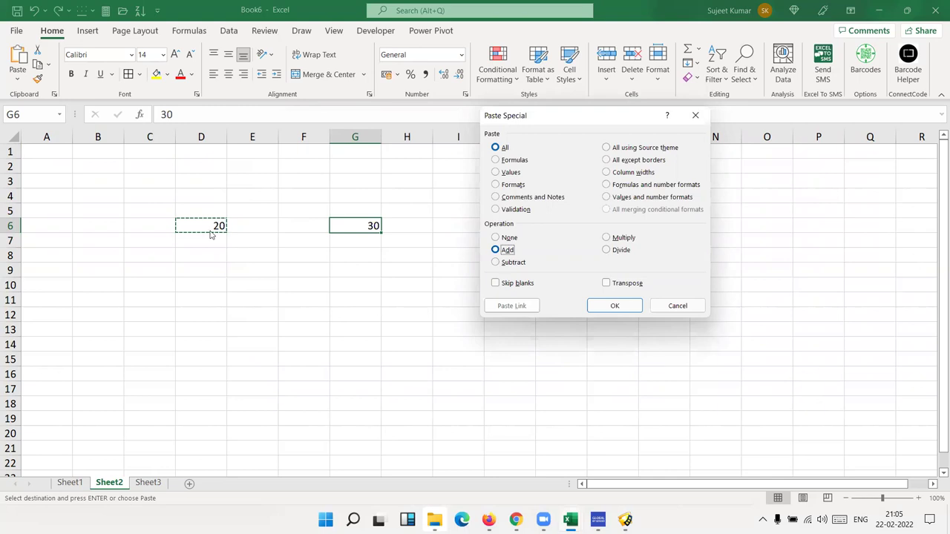
{"action": "left_click", "coordinate": [601, 306]}
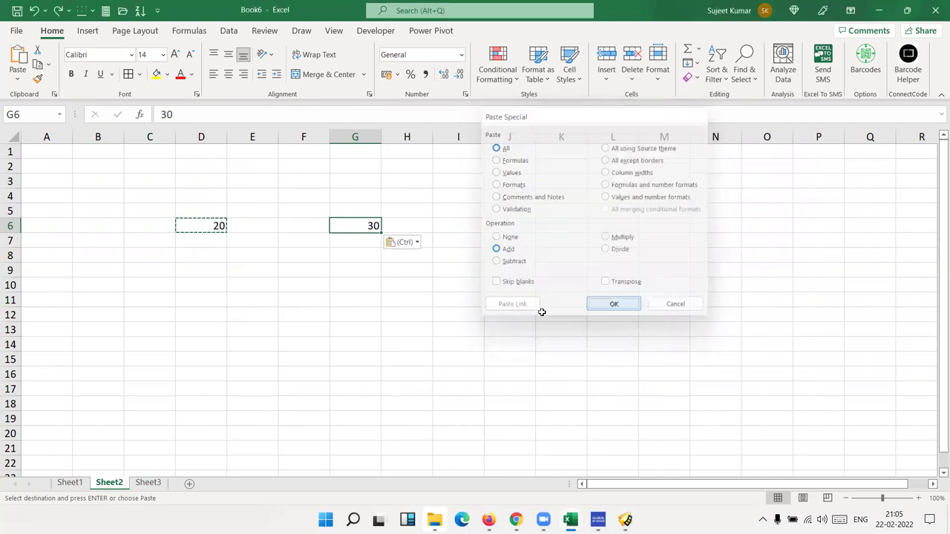
- Paste Special the copied 20 into G6 with Multiply, making it 1000
{"action": "right_click", "coordinate": [369, 226]}
{"action": "left_click", "coordinate": [399, 234]}
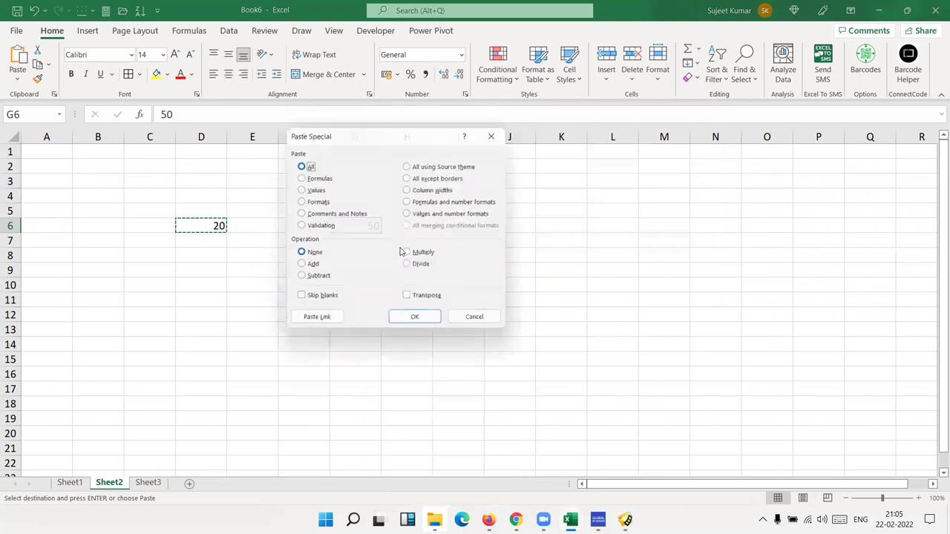
{"action": "left_click", "coordinate": [428, 256]}
{"action": "left_click", "coordinate": [426, 325]}
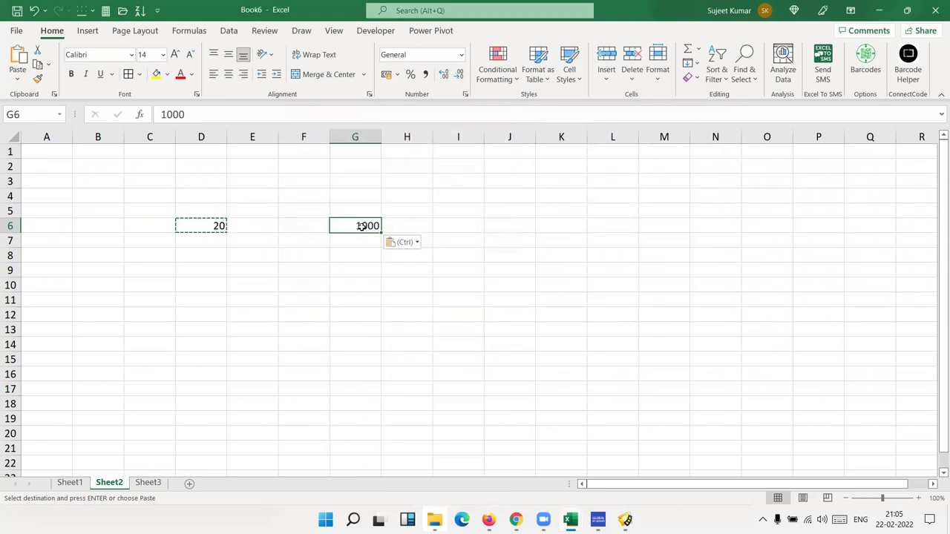
- Reopen Paste Special on G6, cancel without applying, and select an empty cell
{"action": "right_click", "coordinate": [363, 235]}
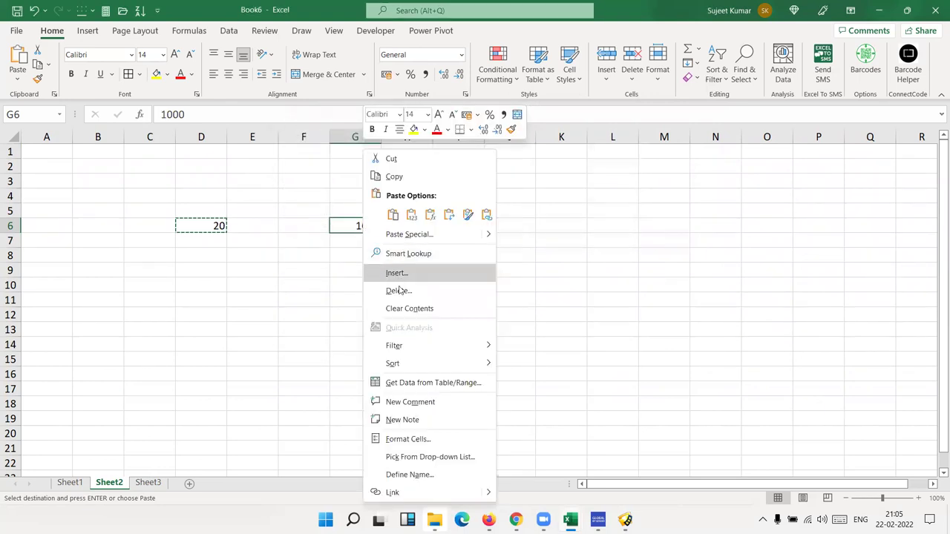
{"action": "left_click", "coordinate": [405, 236]}
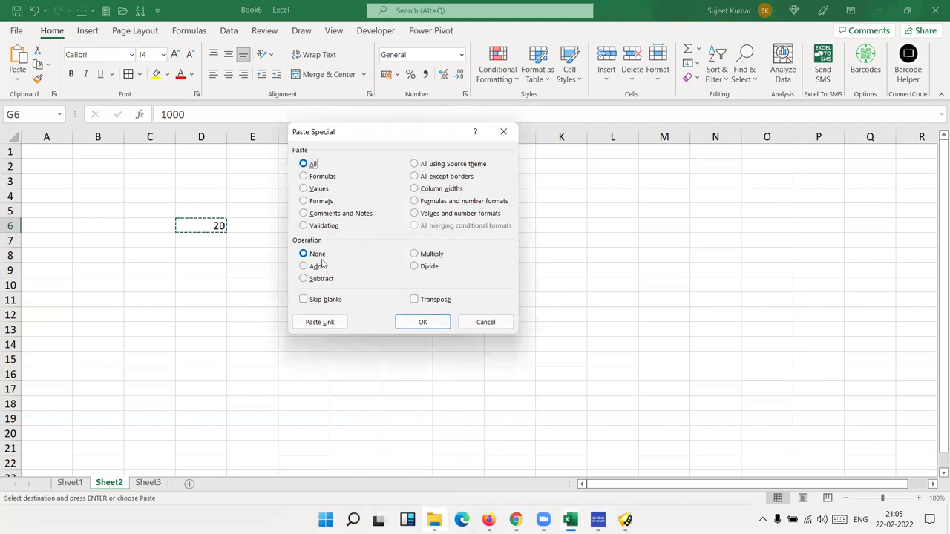
{"action": "key", "text": "Escape"}
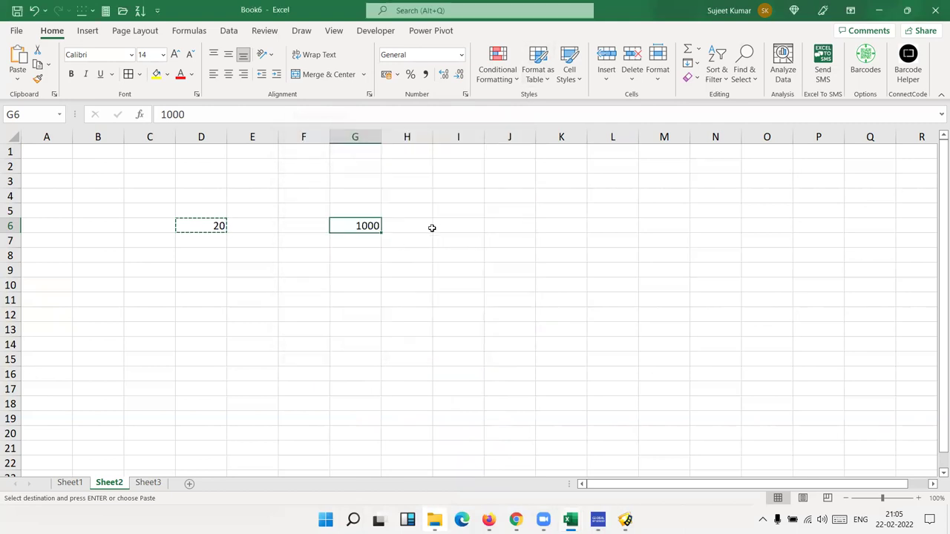
{"action": "left_click", "coordinate": [537, 186]}
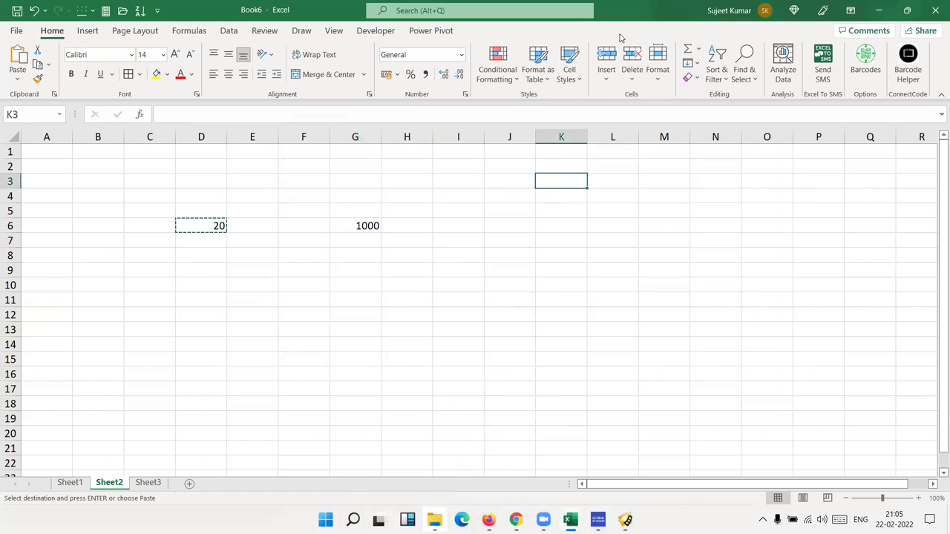